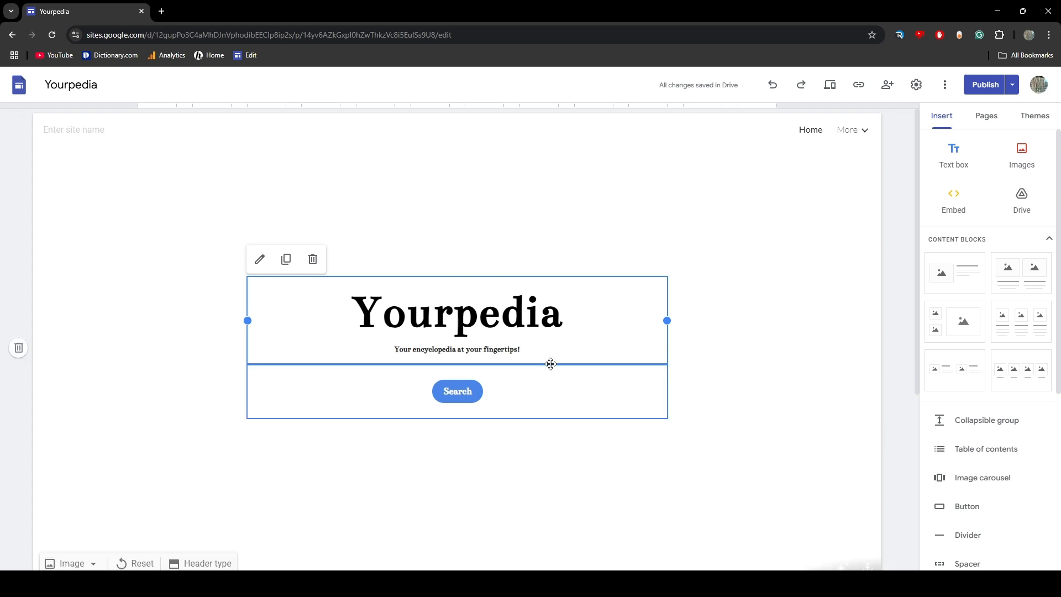
scroll(553, 375, down, 5)
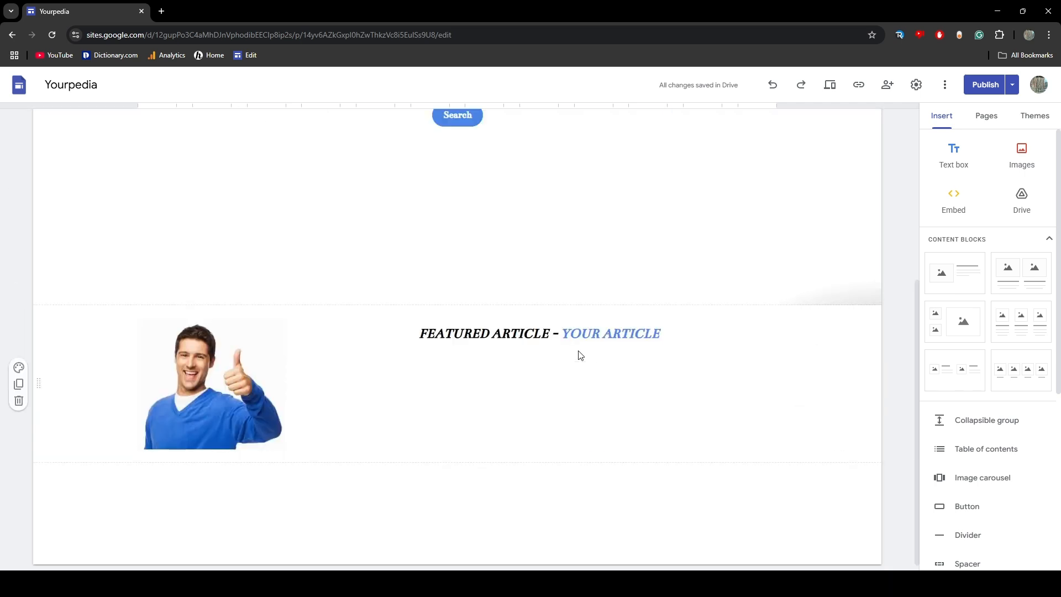
scroll(500, 304, up, 5)
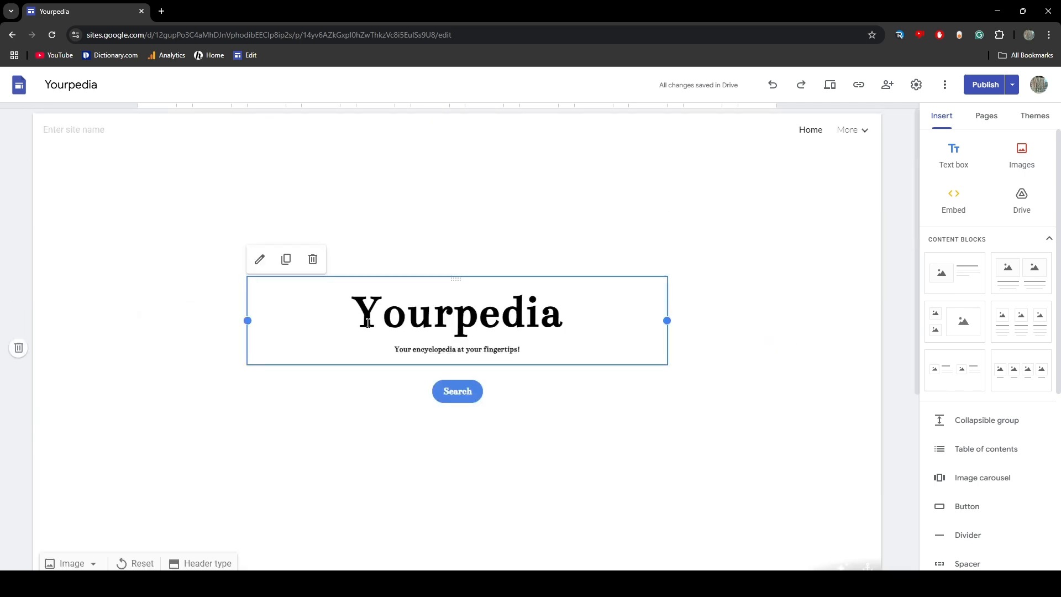
drag(368, 323, 572, 309)
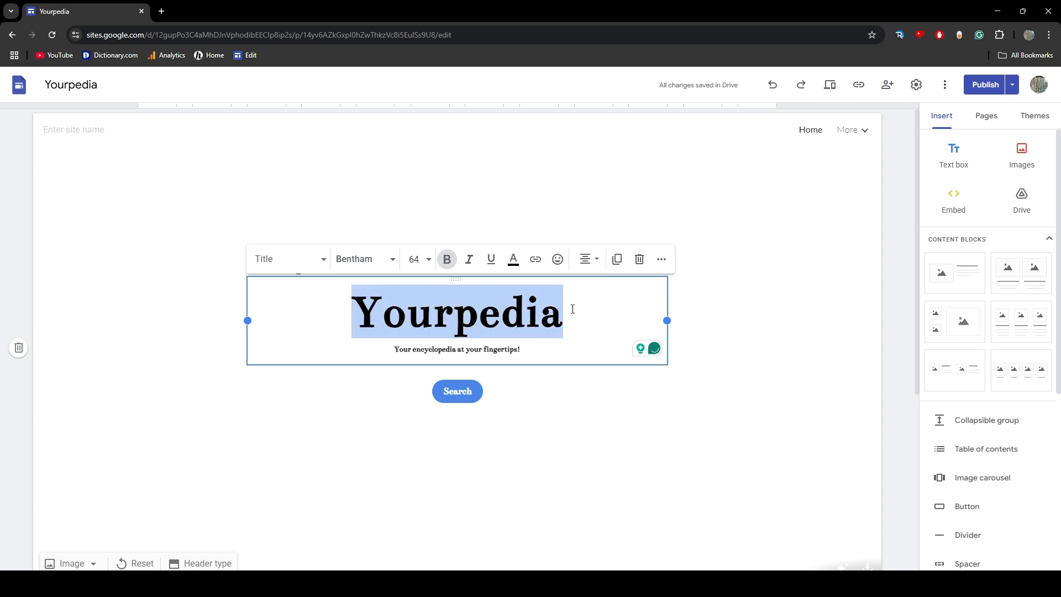
click(523, 311)
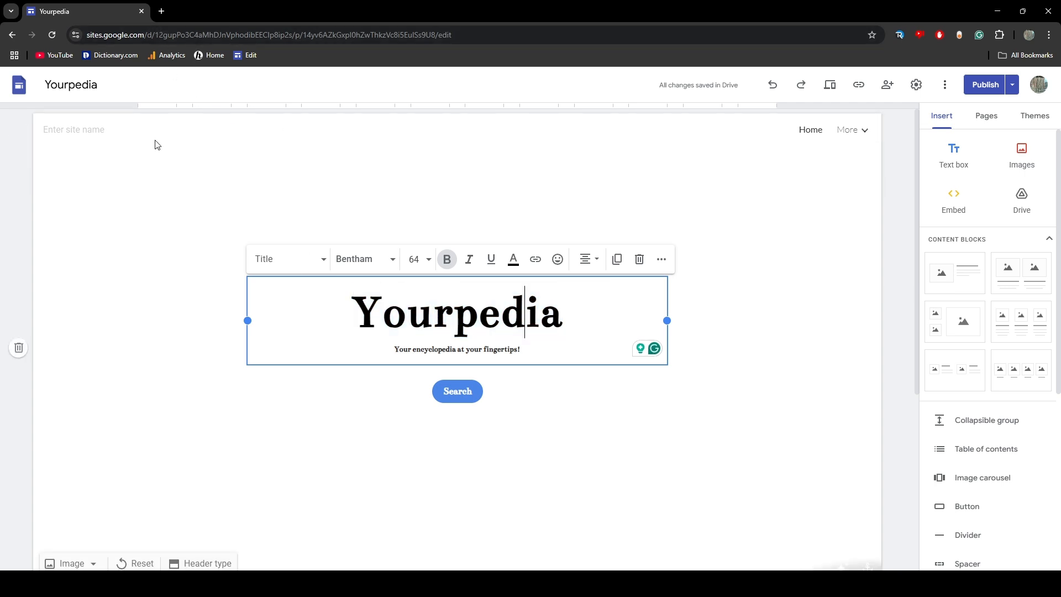
Search the web for "pizza tower wiki" in a new browser tab and open the Pizza Tower Wiki at pizzatower.wiki
click(161, 11)
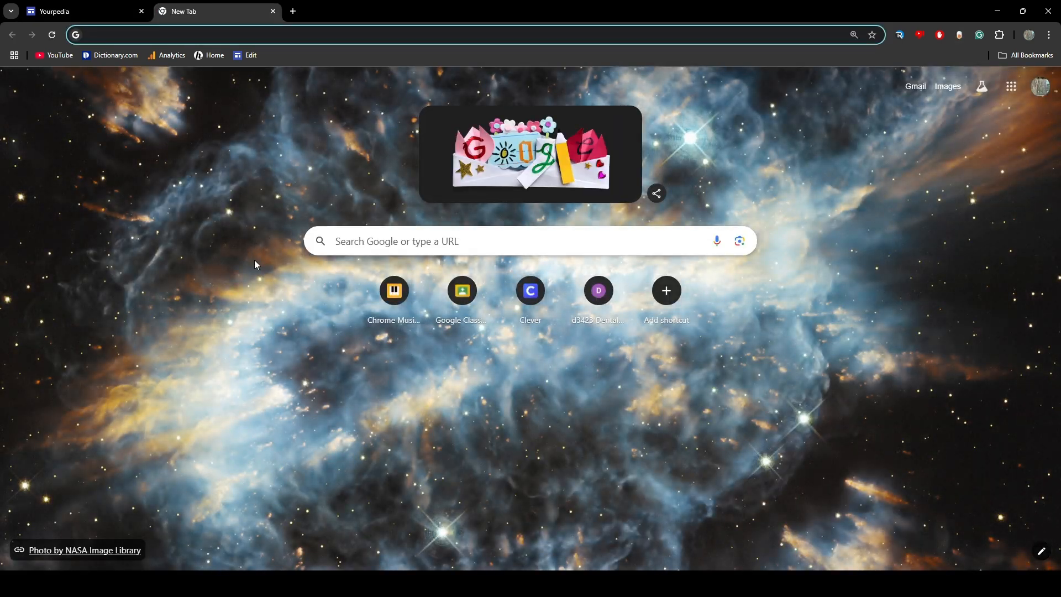
text(pizza )
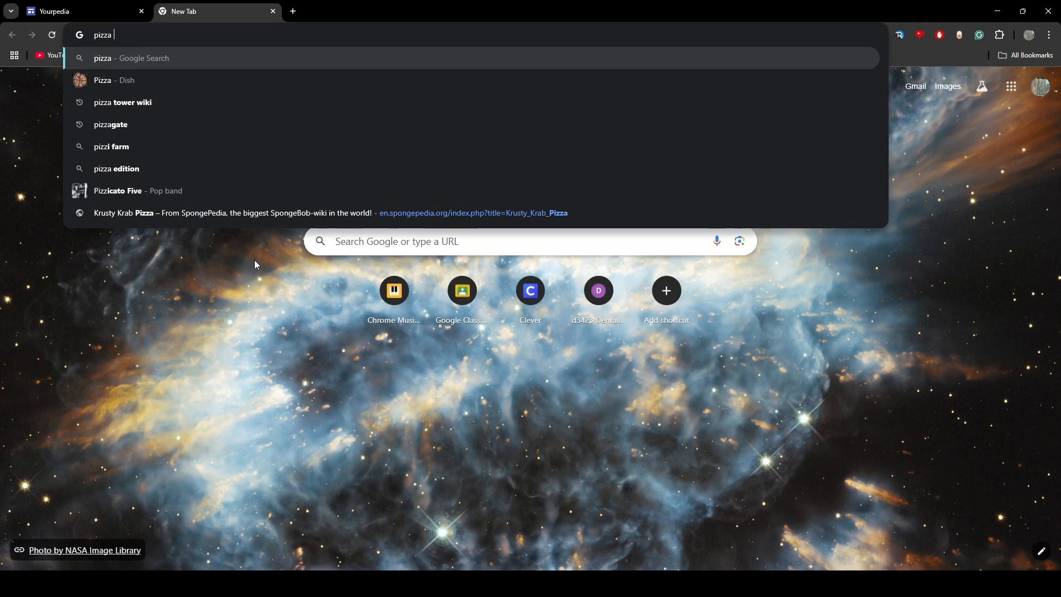
text(towe)
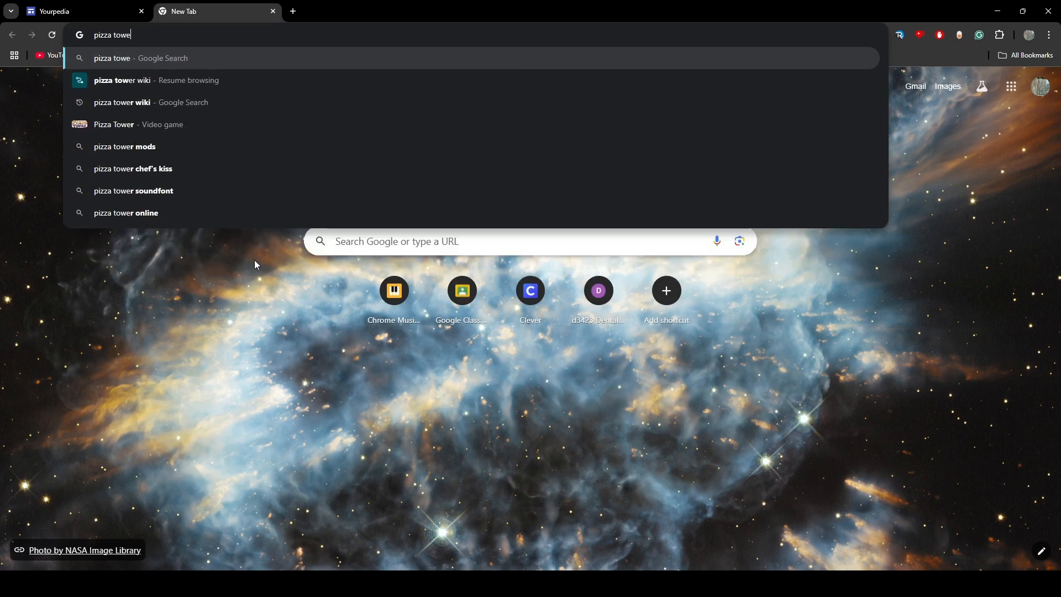
text(r wiki)
key(Return)
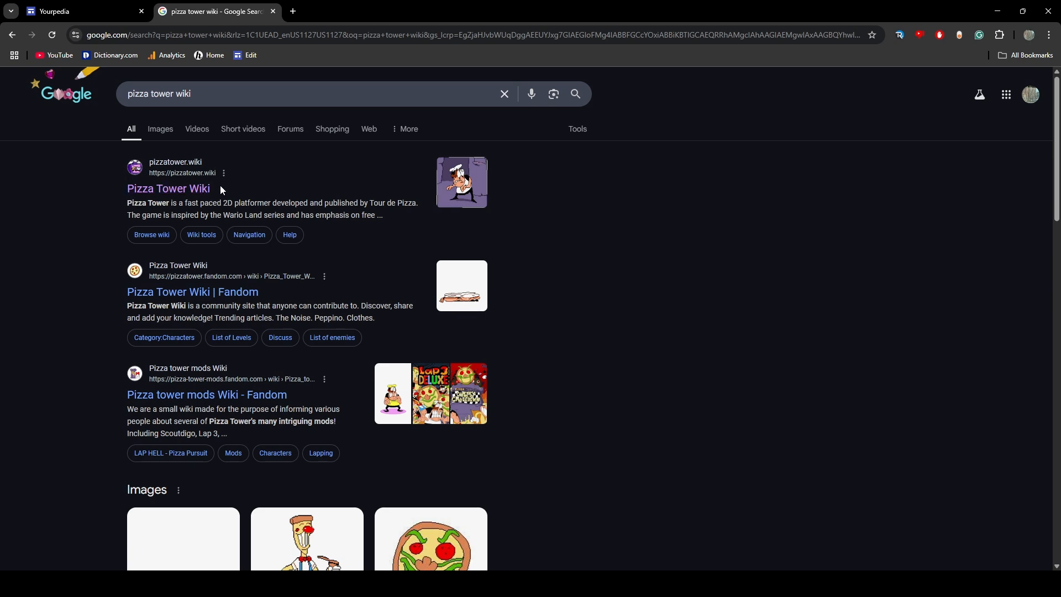
click(169, 188)
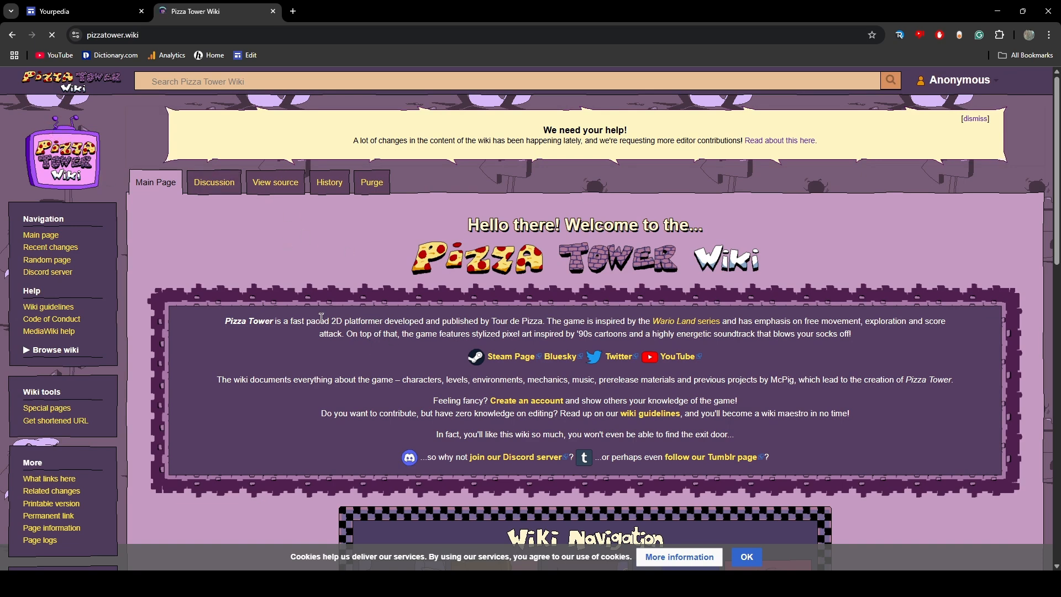
Examine the Pizza Tower Wiki main page from header to footer as an example, and close its browser tab
scroll(80, 274, down, 4)
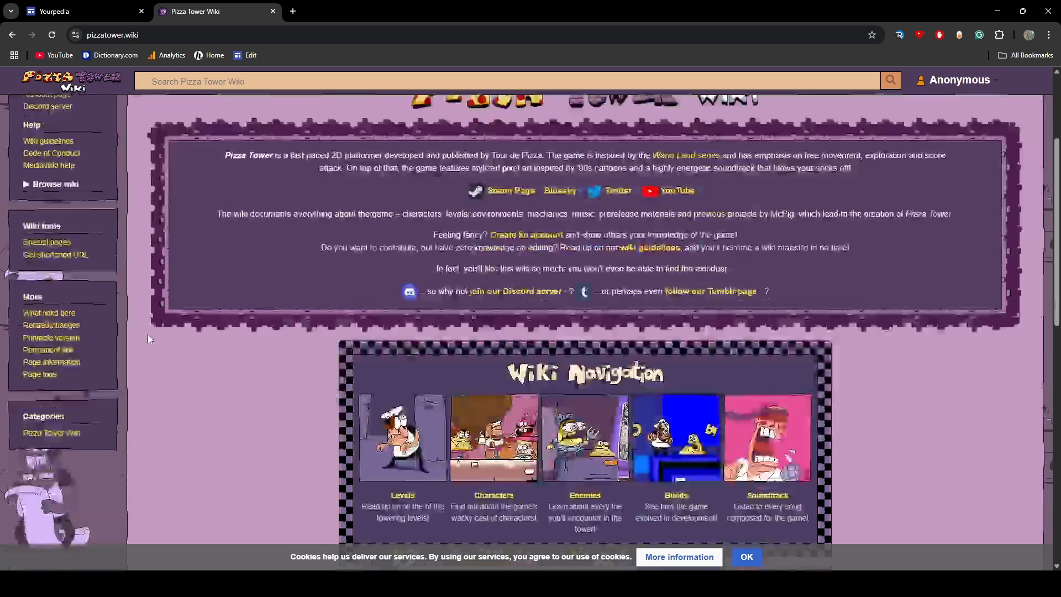
scroll(236, 335, down, 11)
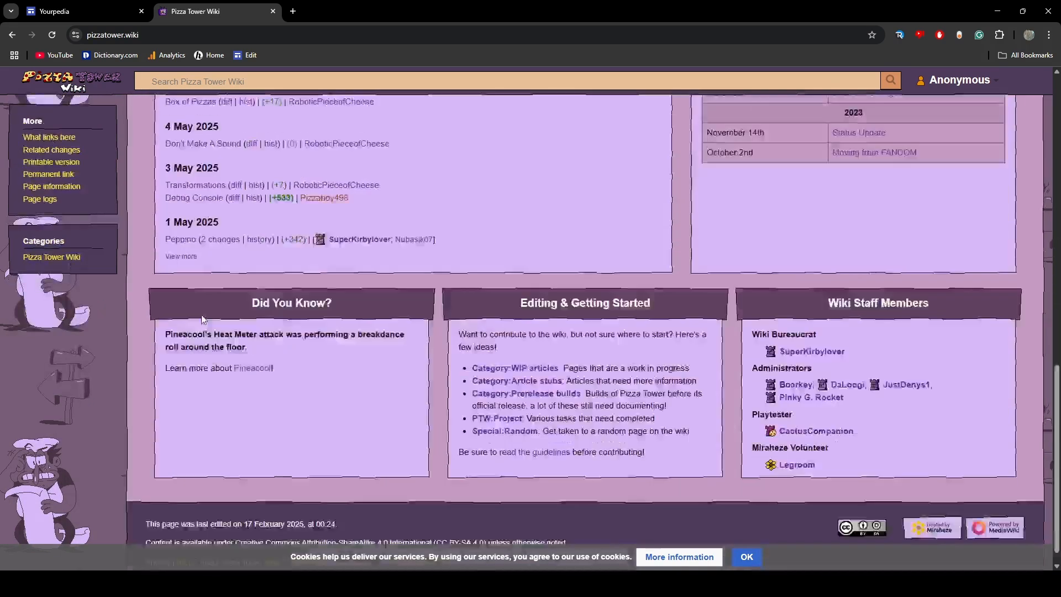
scroll(326, 399, up, 5)
scroll(326, 399, up, 12)
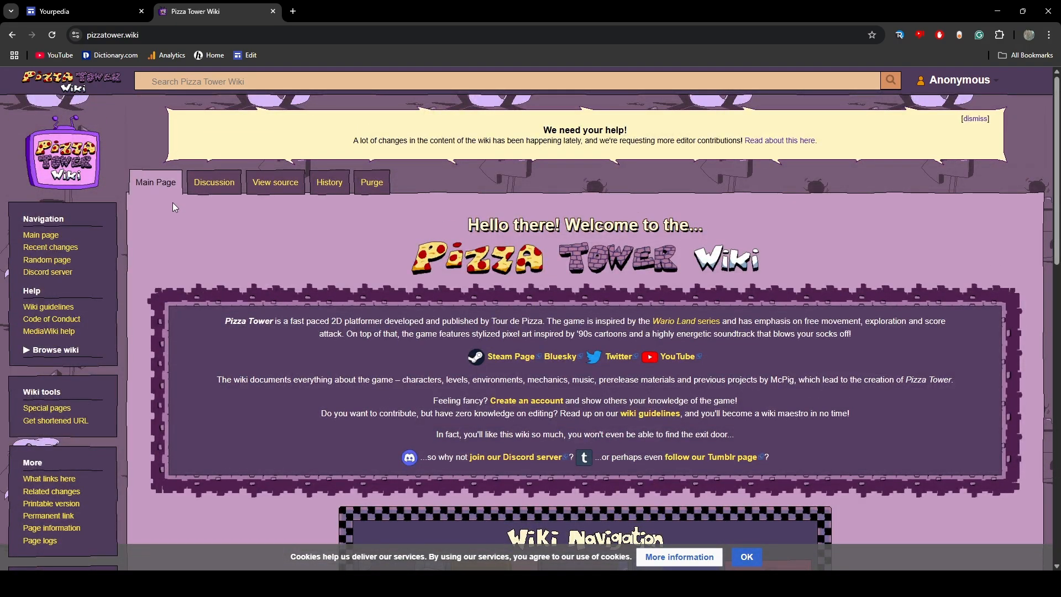
scroll(201, 460, down, 10)
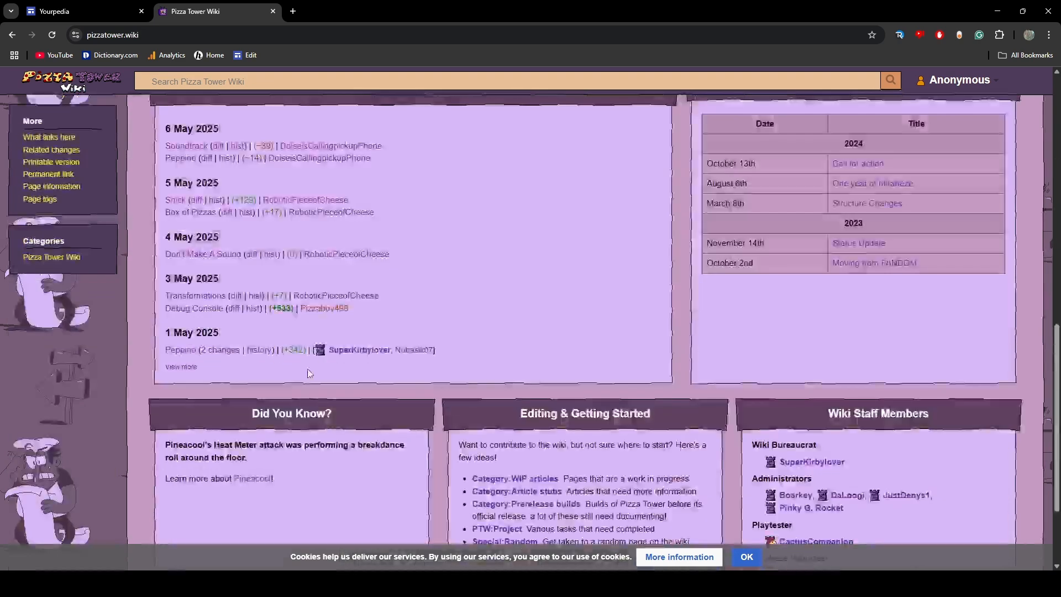
scroll(221, 446, down, 2)
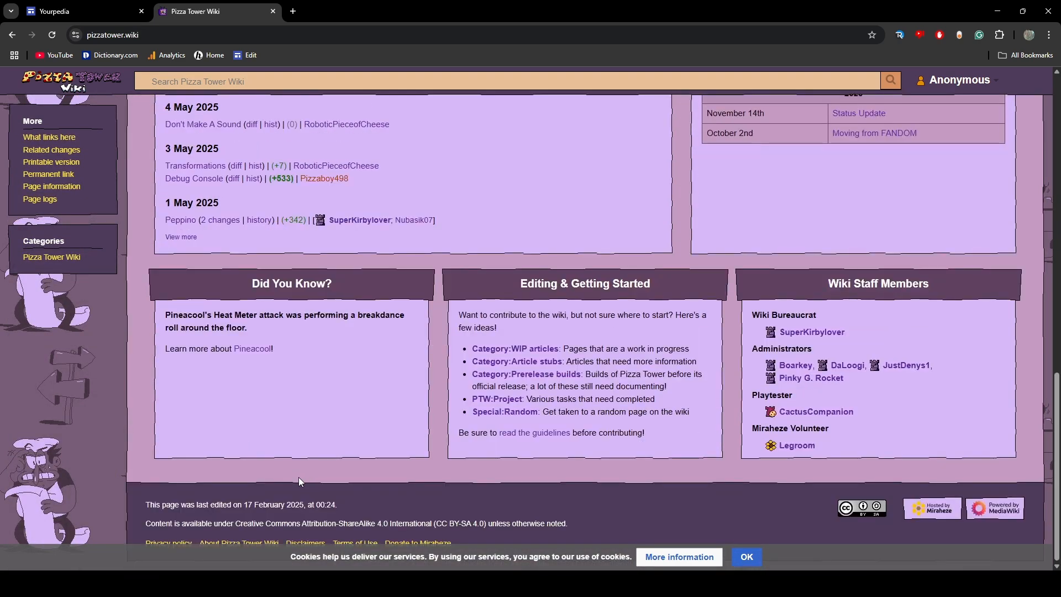
scroll(289, 462, up, 12)
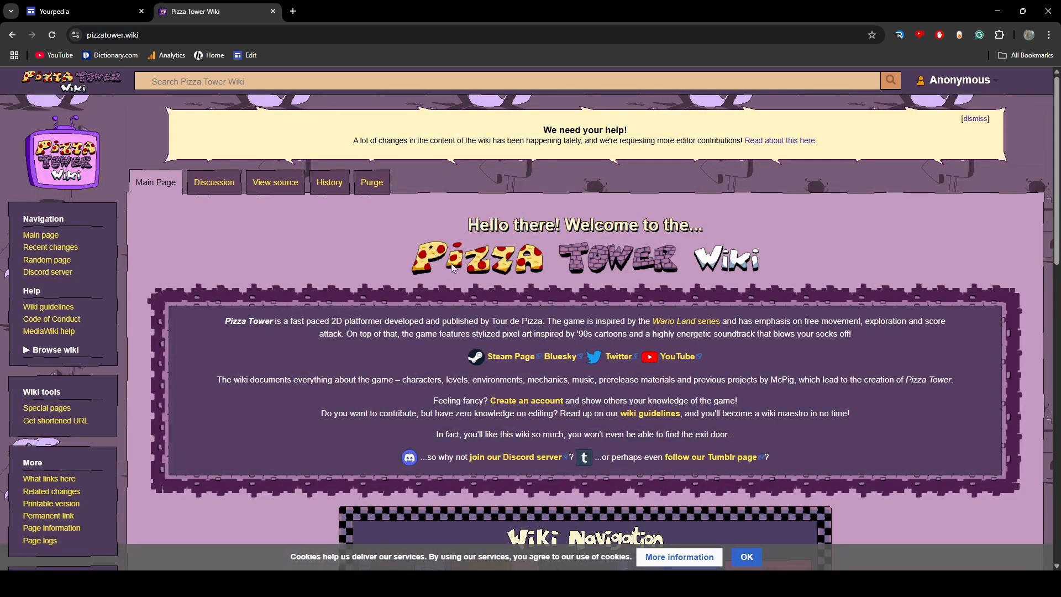
click(273, 11)
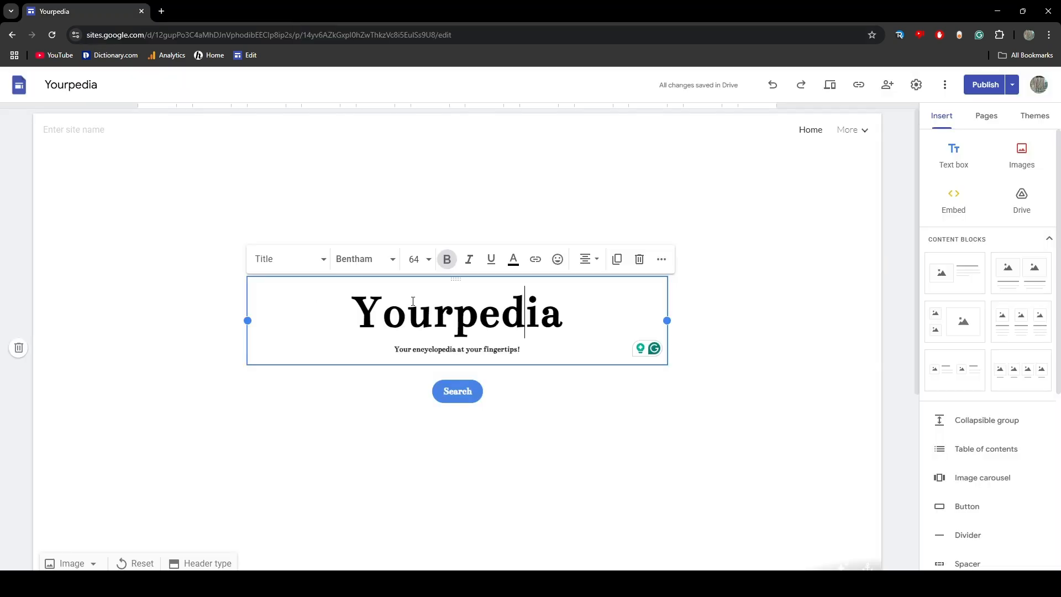
Examine the Yourpedia home page's title, tagline and featured article section
double_click(523, 302)
drag(570, 324, 498, 318)
drag(350, 318, 246, 322)
drag(503, 325, 569, 310)
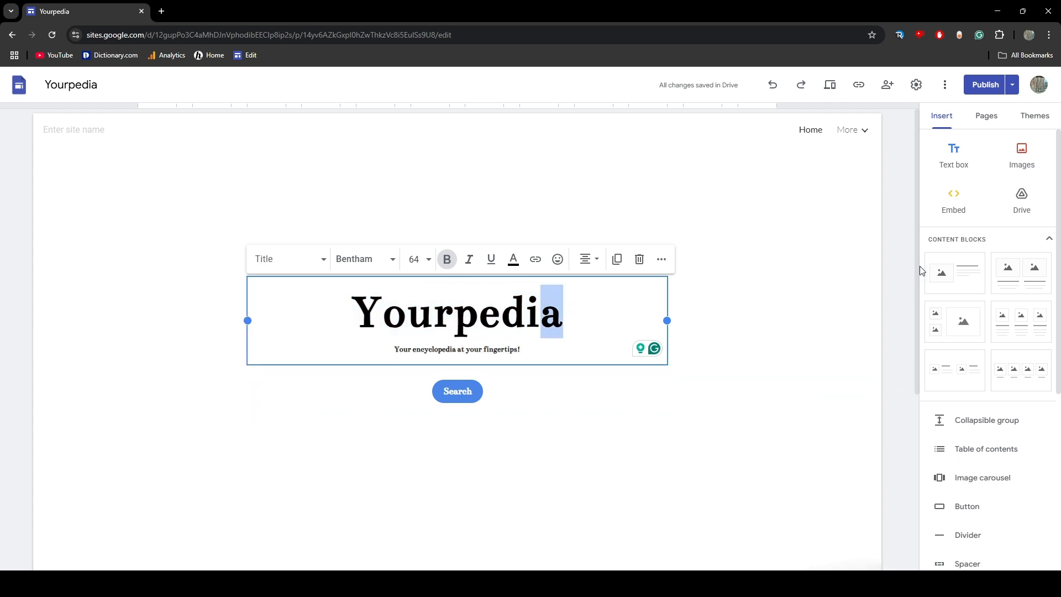
click(923, 325)
drag(391, 351, 563, 358)
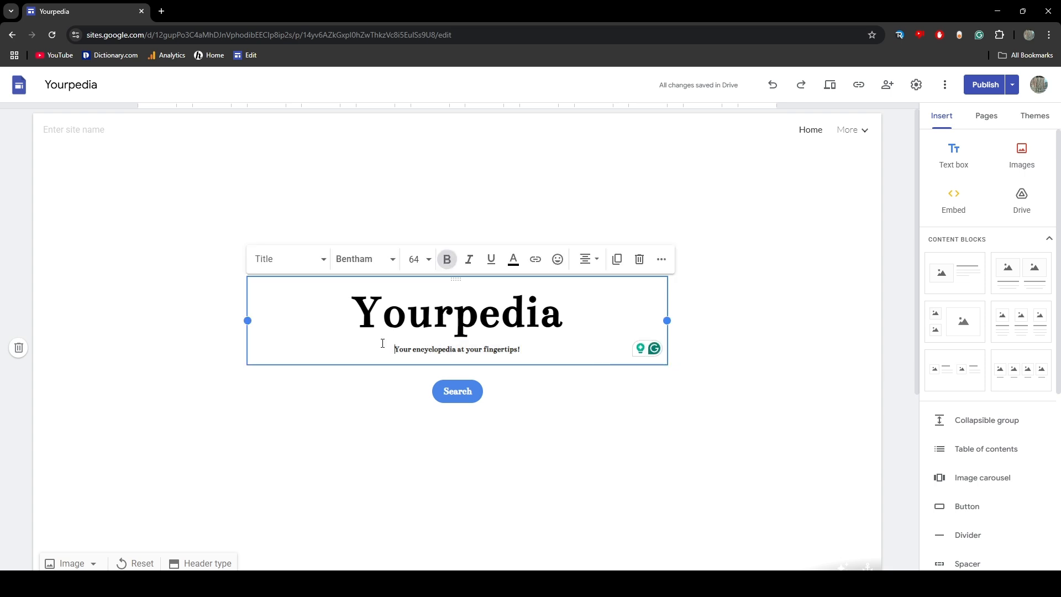
drag(383, 344, 564, 359)
click(909, 376)
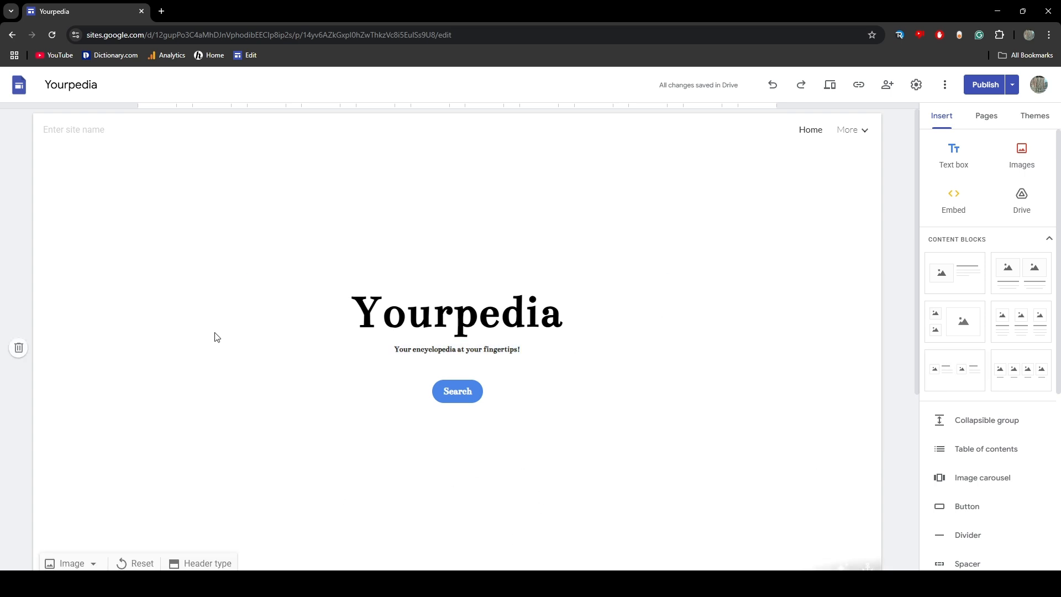
scroll(205, 353, down, 5)
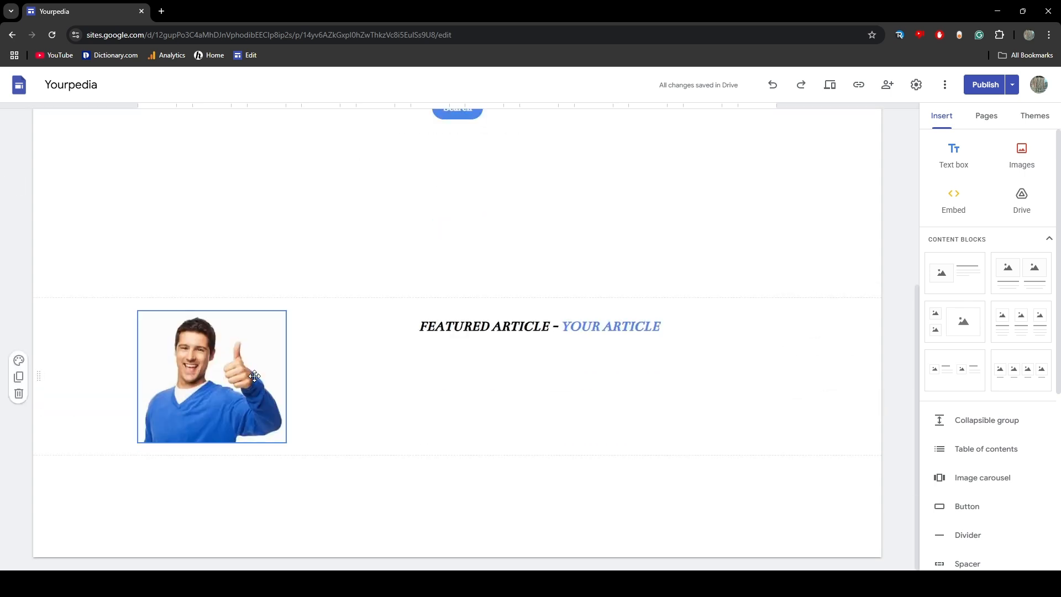
scroll(415, 372, up, 5)
scroll(421, 313, down, 5)
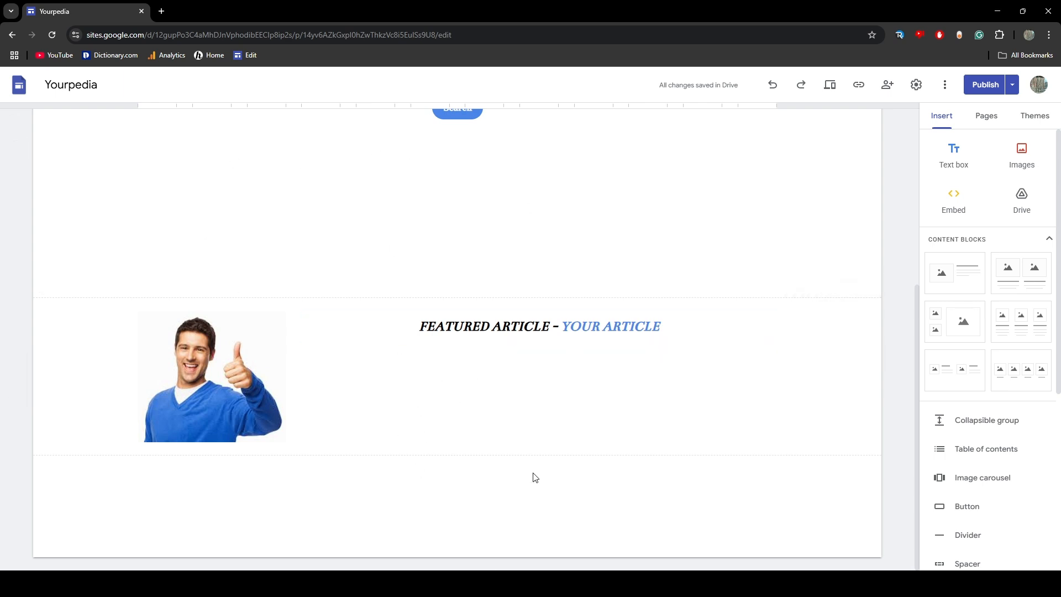
double_click(358, 463)
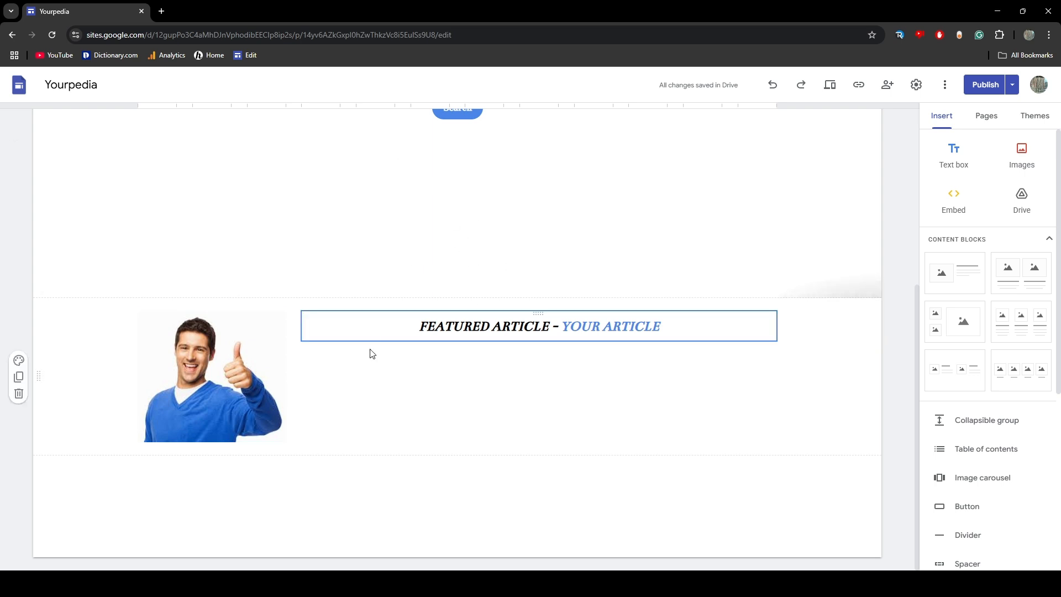
scroll(372, 353, up, 5)
double_click(359, 301)
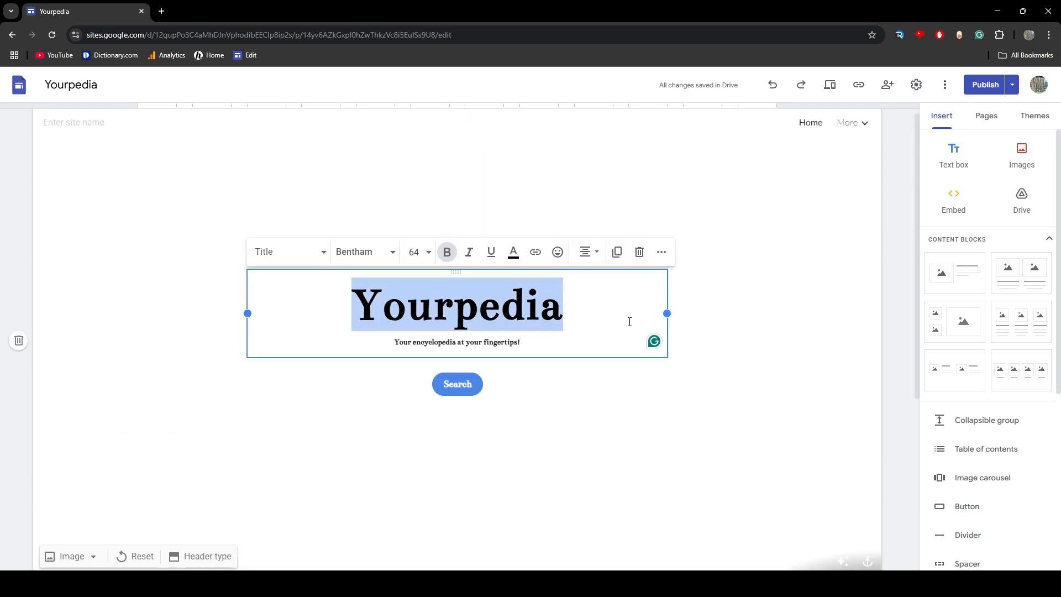
click(439, 341)
double_click(338, 298)
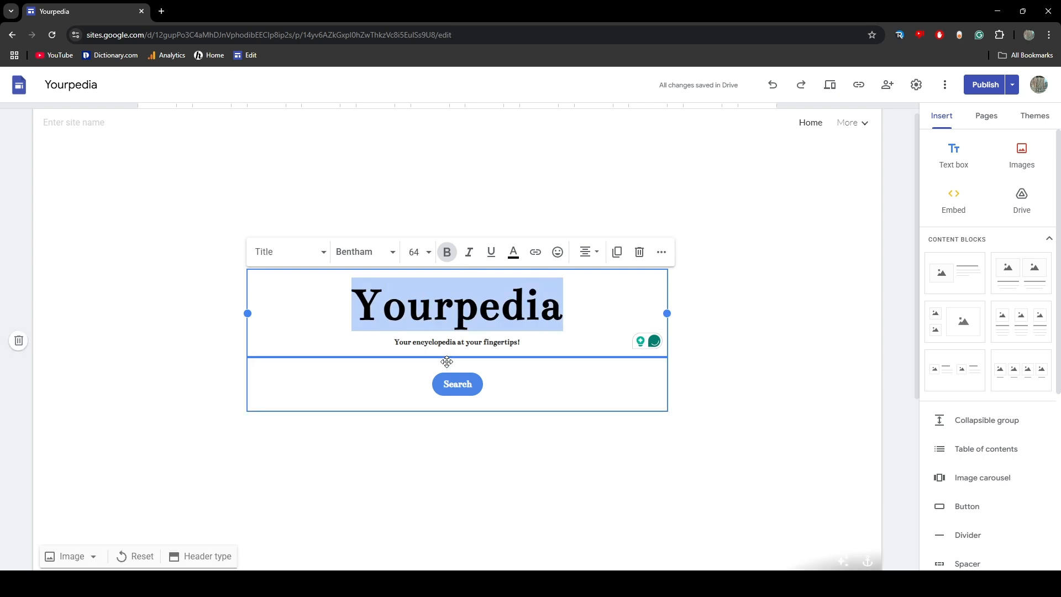
scroll(446, 361, down, 5)
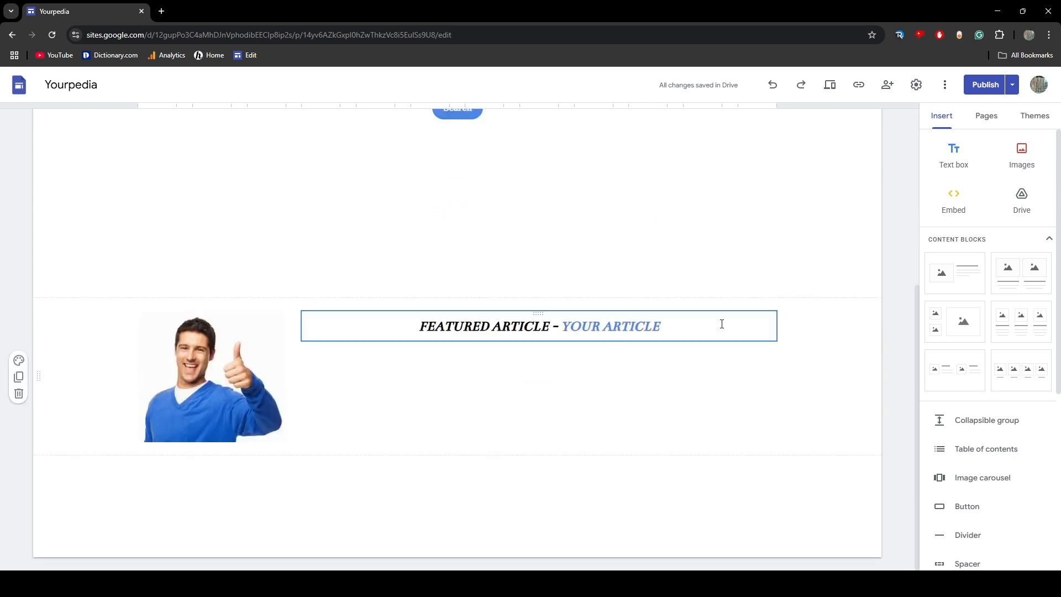
Add a new site page named The Smiths and hide it from the navigation
click(986, 117)
click(987, 205)
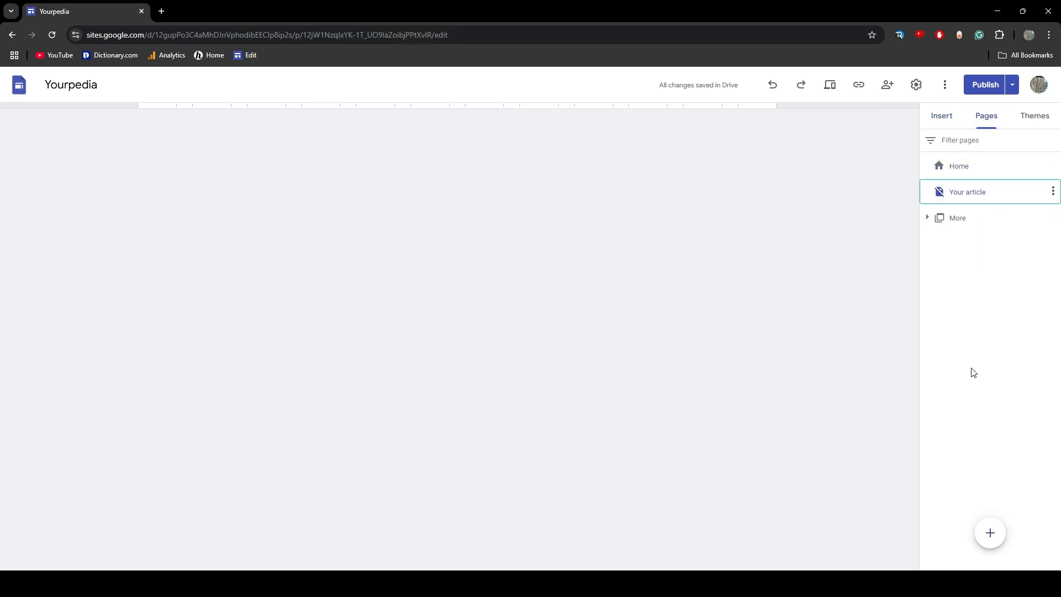
click(995, 539)
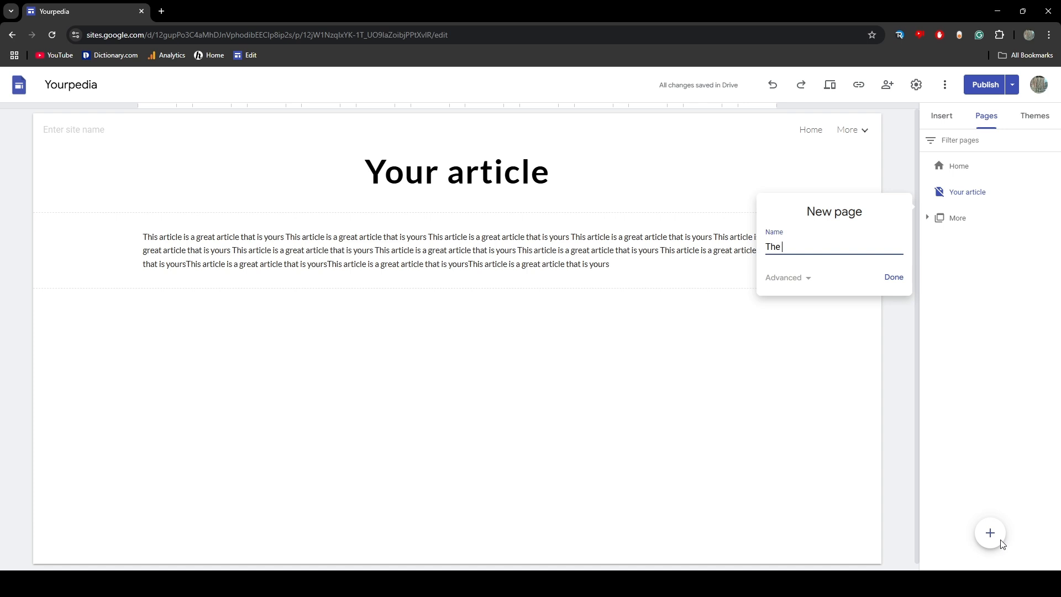
key(Return)
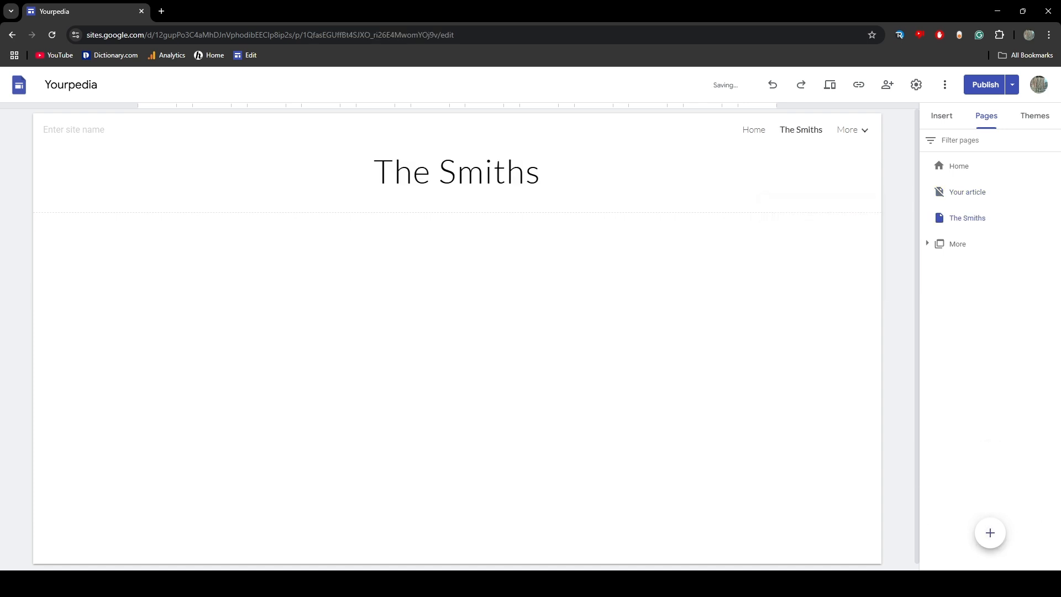
click(1053, 216)
click(995, 326)
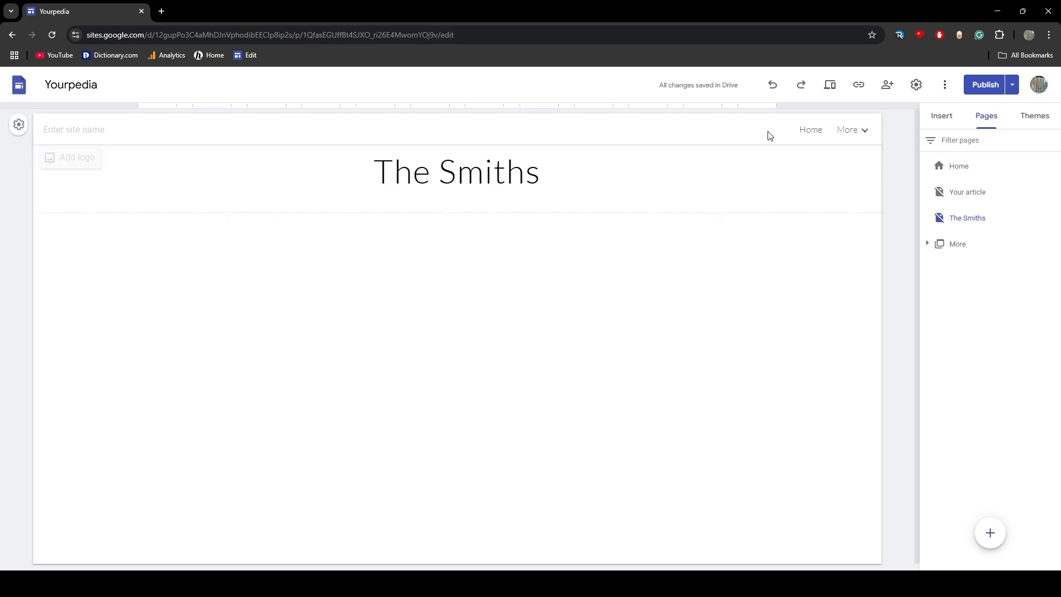
Review the Home page's layout, including its header and featured article section, alongside The Smiths page
click(811, 130)
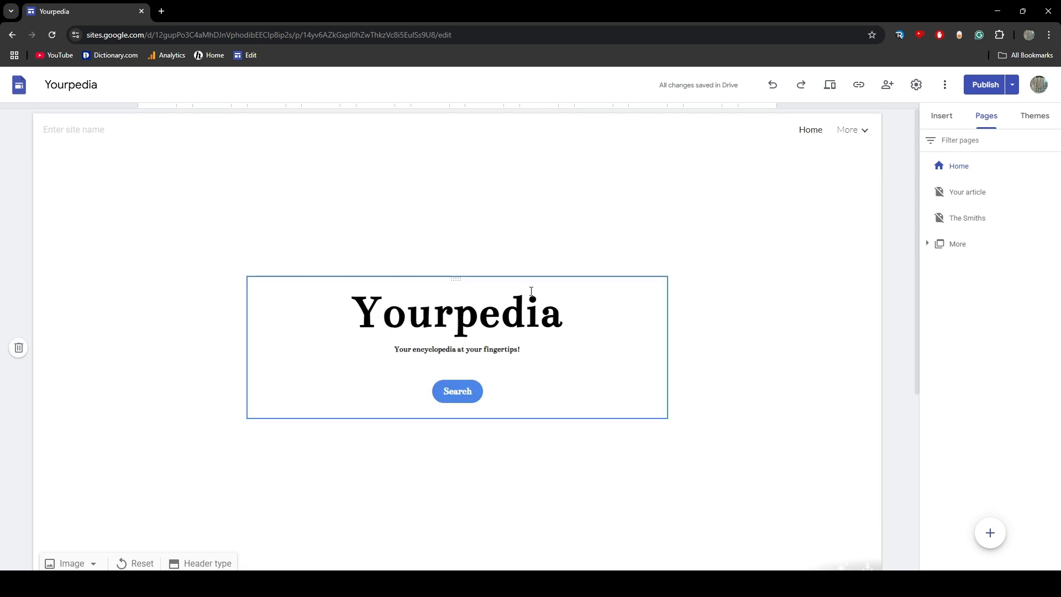
scroll(547, 395, down, 5)
scroll(493, 251, up, 5)
mouse_move(918, 228)
mouse_down()
mouse_move(924, 267)
mouse_move(914, 222)
mouse_up()
click(960, 219)
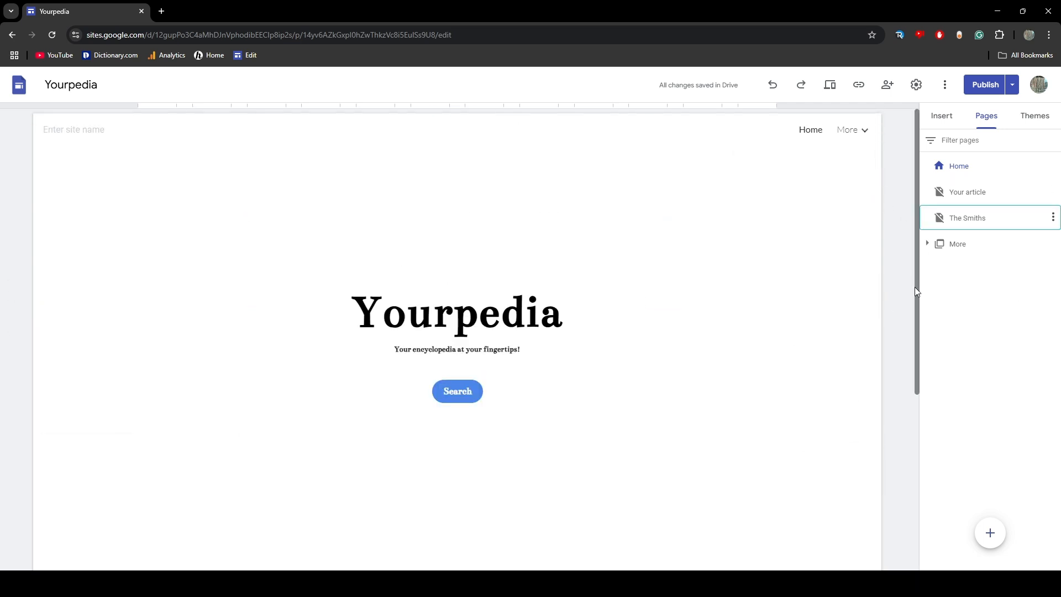
click(812, 130)
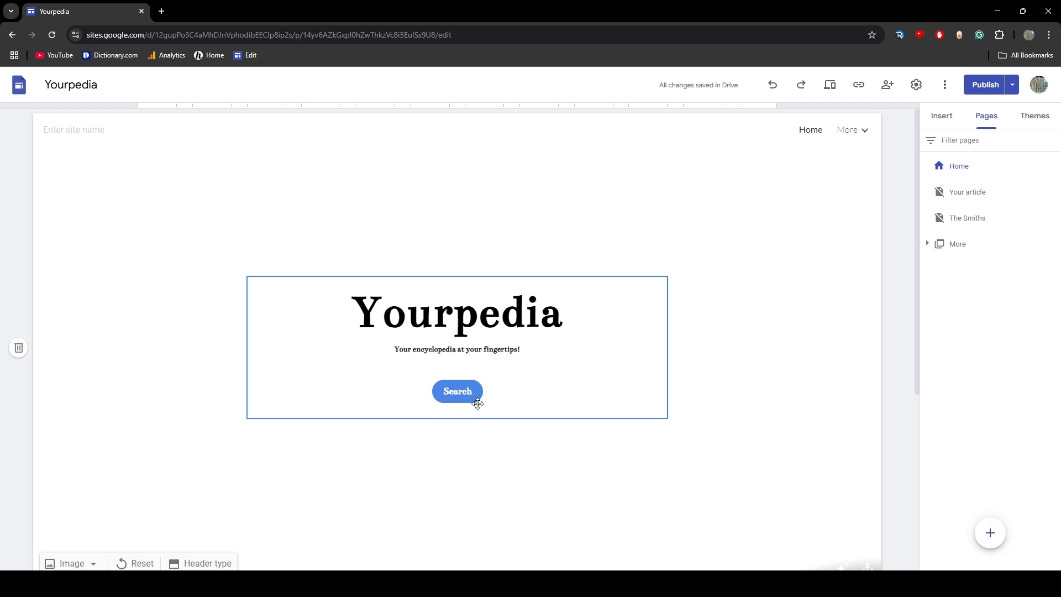
scroll(478, 404, down, 5)
scroll(457, 334, up, 5)
Open The Smiths page and make its whole title bold
click(957, 221)
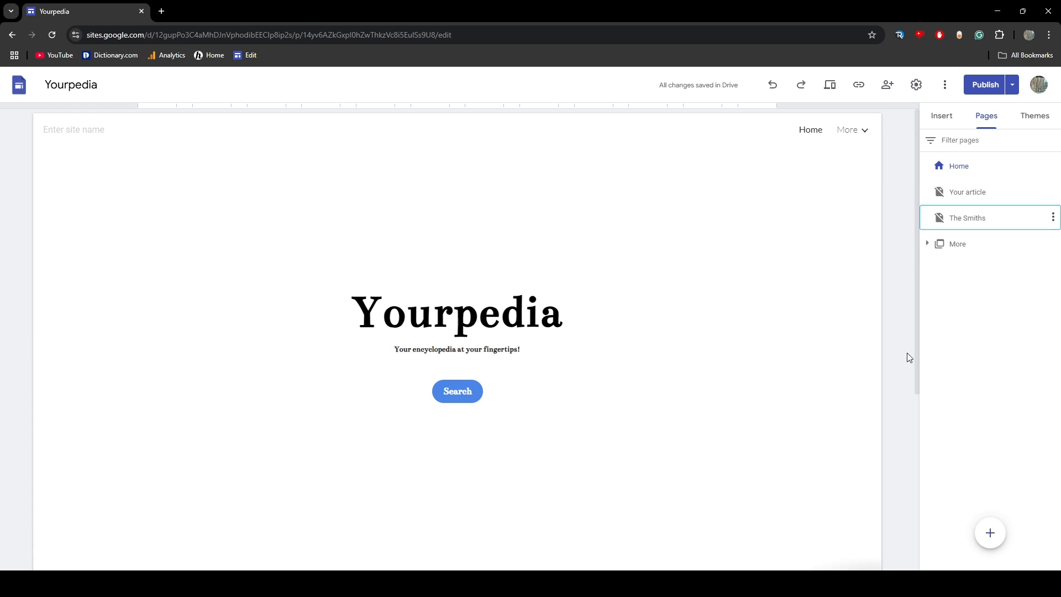
click(376, 171)
drag(374, 171, 541, 172)
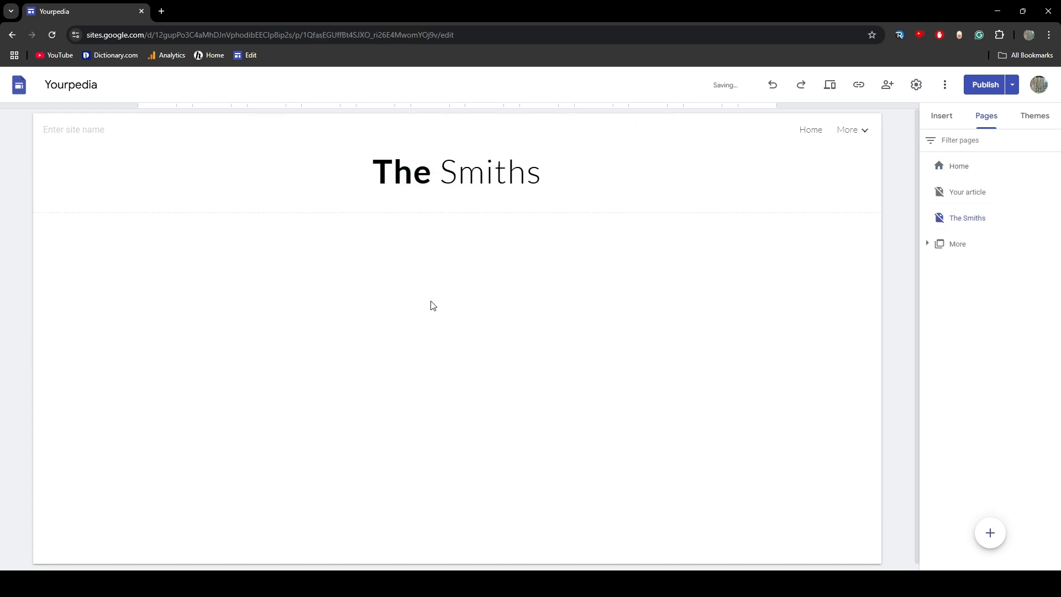
double_click(431, 304)
drag(373, 171, 543, 172)
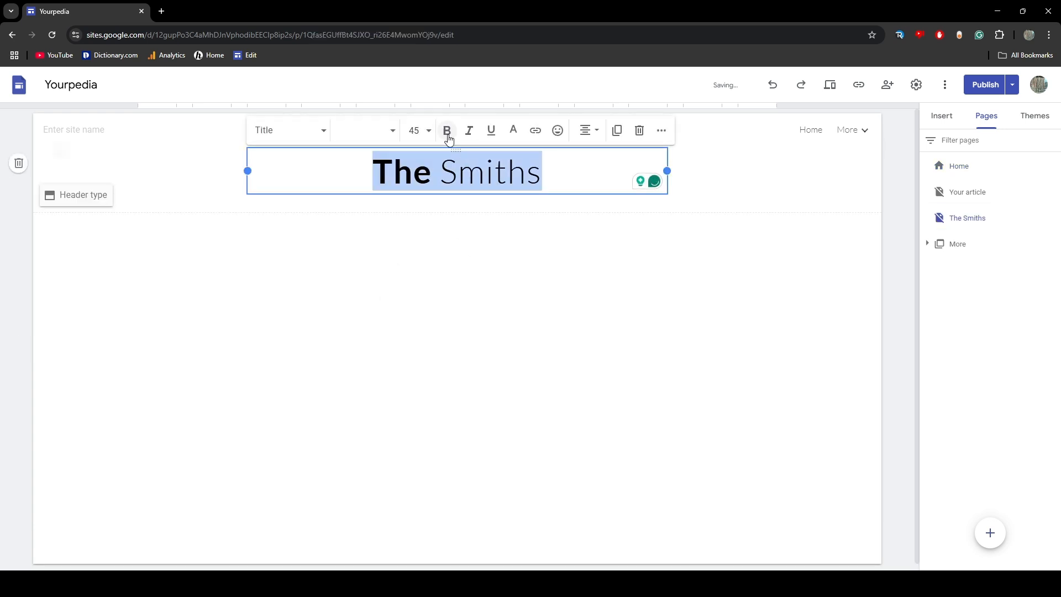
click(448, 136)
click(448, 131)
Open Wikipedia in a new browser tab and search it for "the smiths"
click(161, 11)
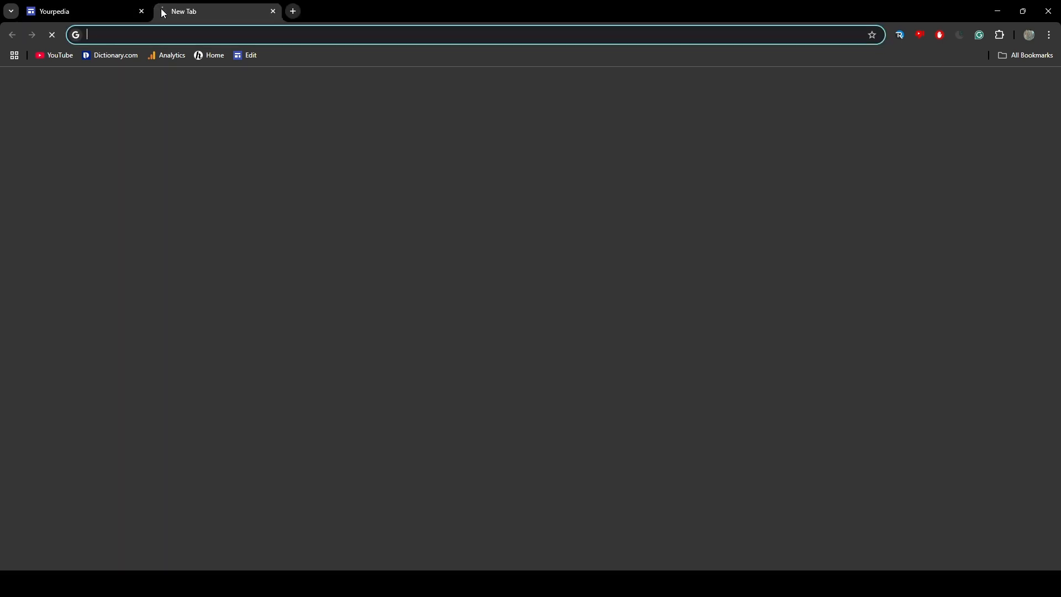
text(wi)
key(Return)
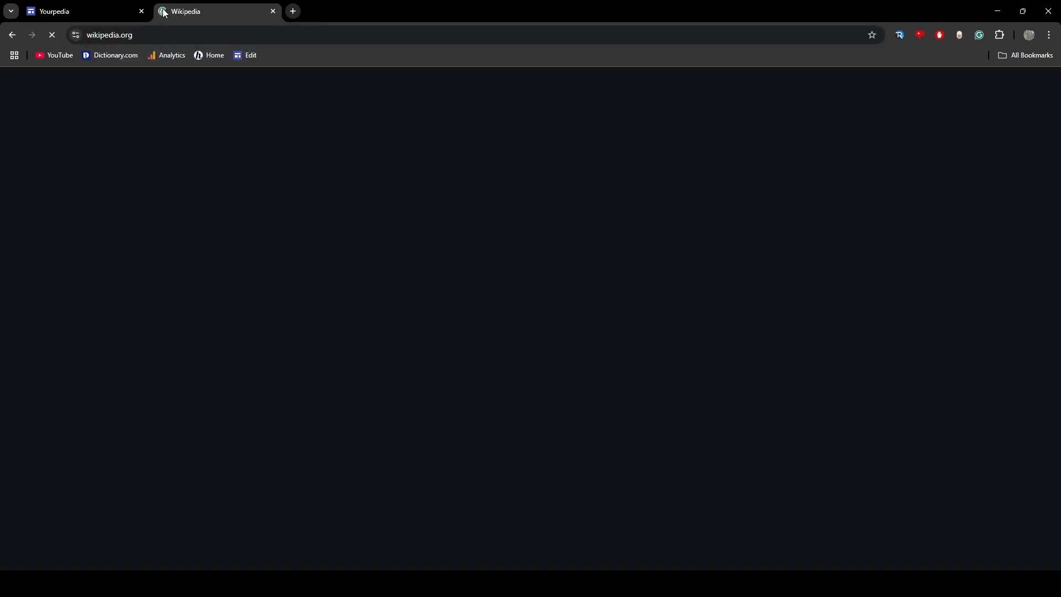
click(471, 333)
text(the)
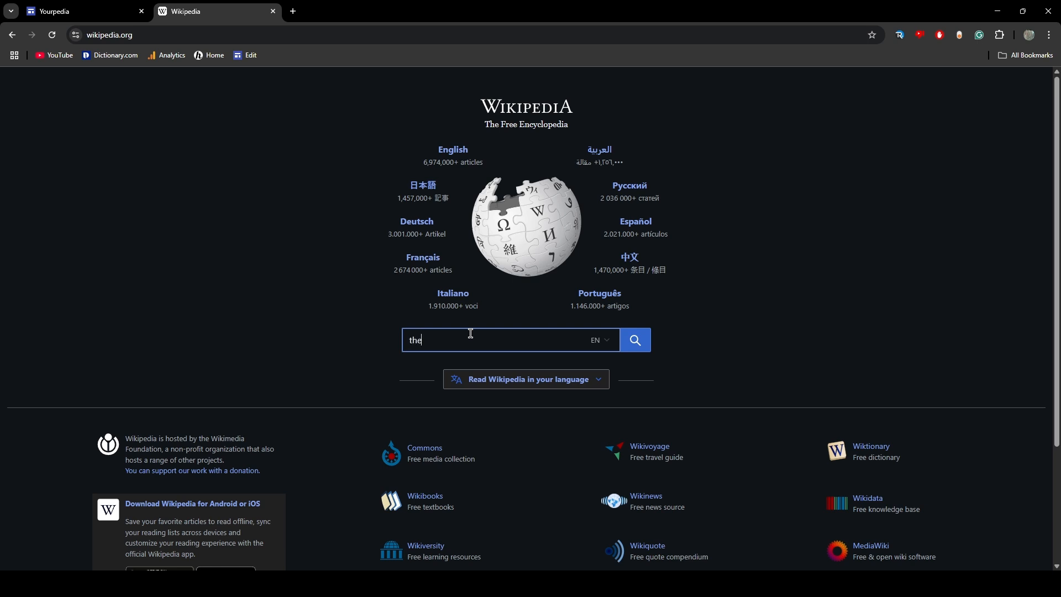
text( smiths)
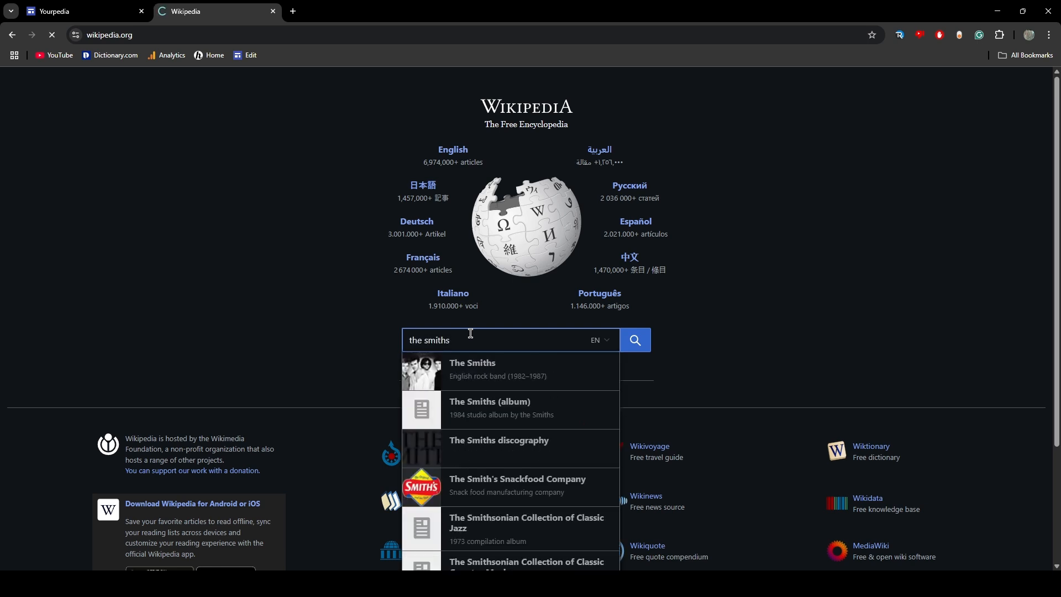
key(Return)
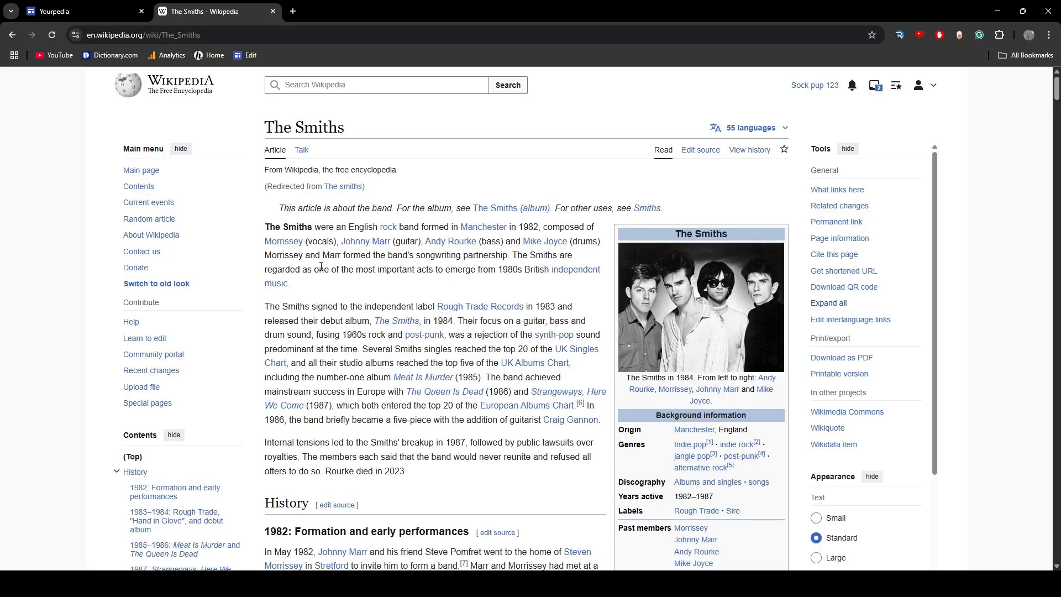
Copy the three introductory paragraphs of the Wikipedia article into a new text box below the title on The Smiths page
drag(266, 231, 474, 476)
key(ctrl+c)
click(66, 11)
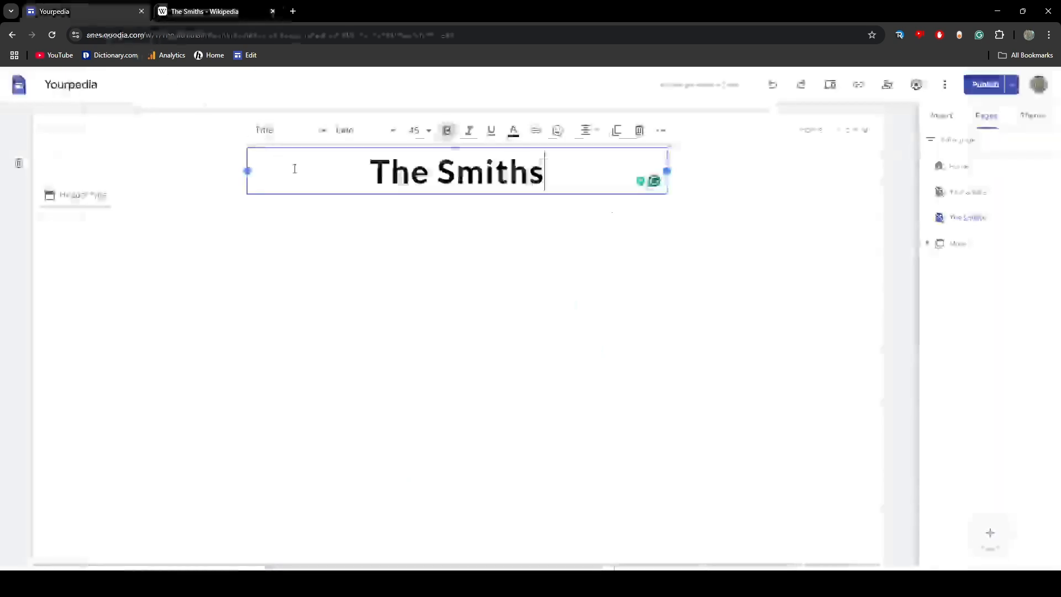
click(389, 281)
double_click(337, 291)
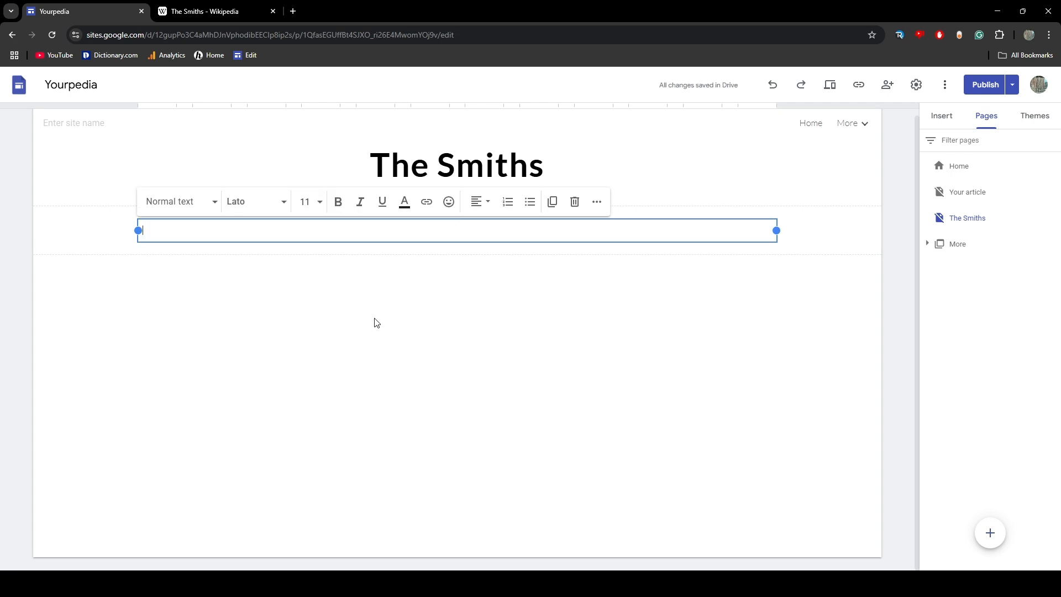
key(ctrl+v)
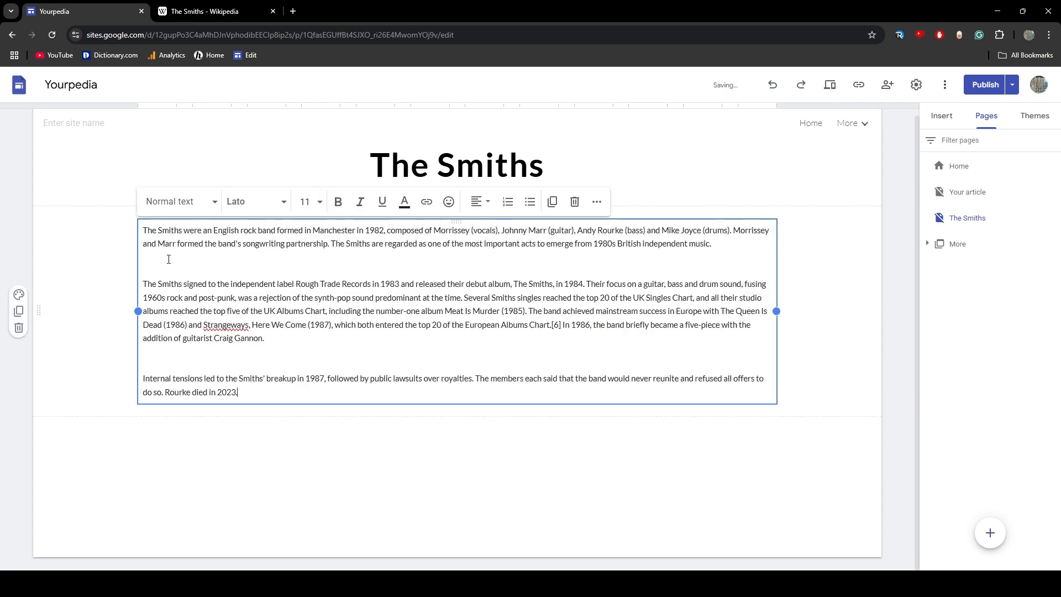
click(238, 209)
click(183, 288)
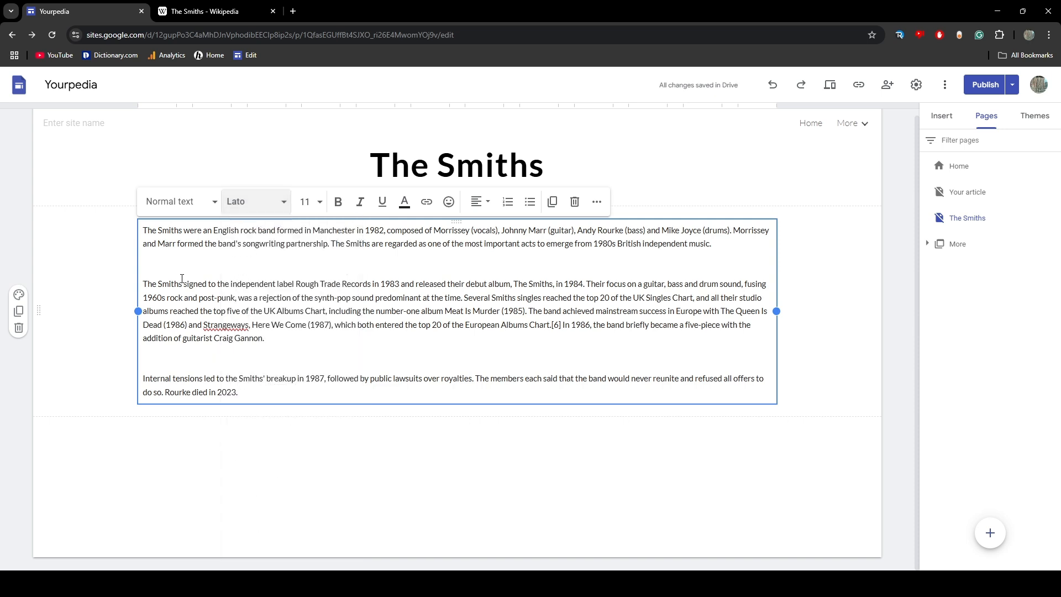
click(1025, 117)
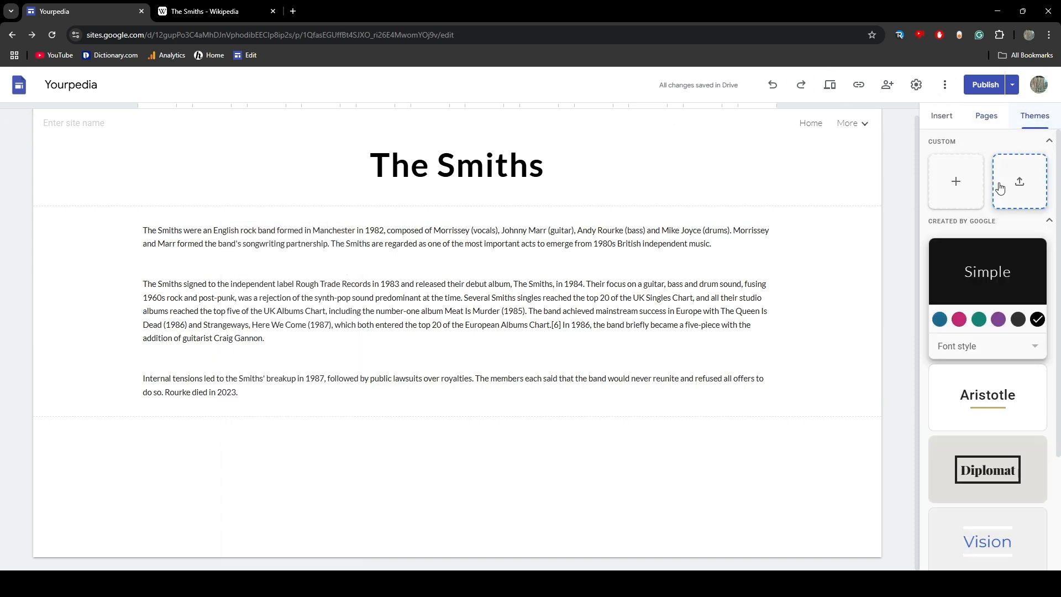
click(1002, 354)
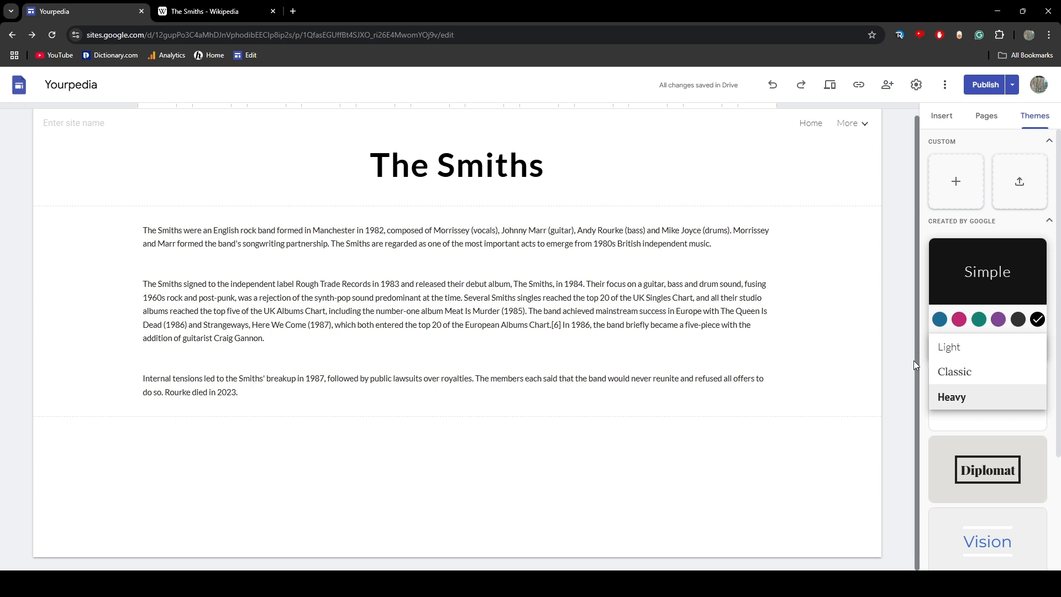
click(914, 329)
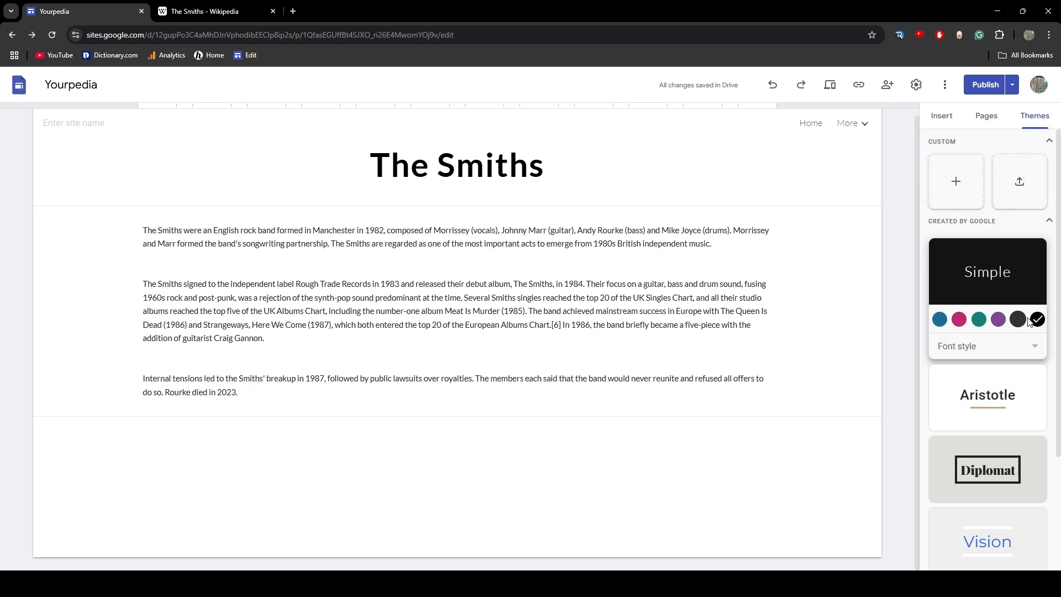
Remove the blank lines between the three paragraphs of The Smiths article text
click(236, 296)
click(146, 360)
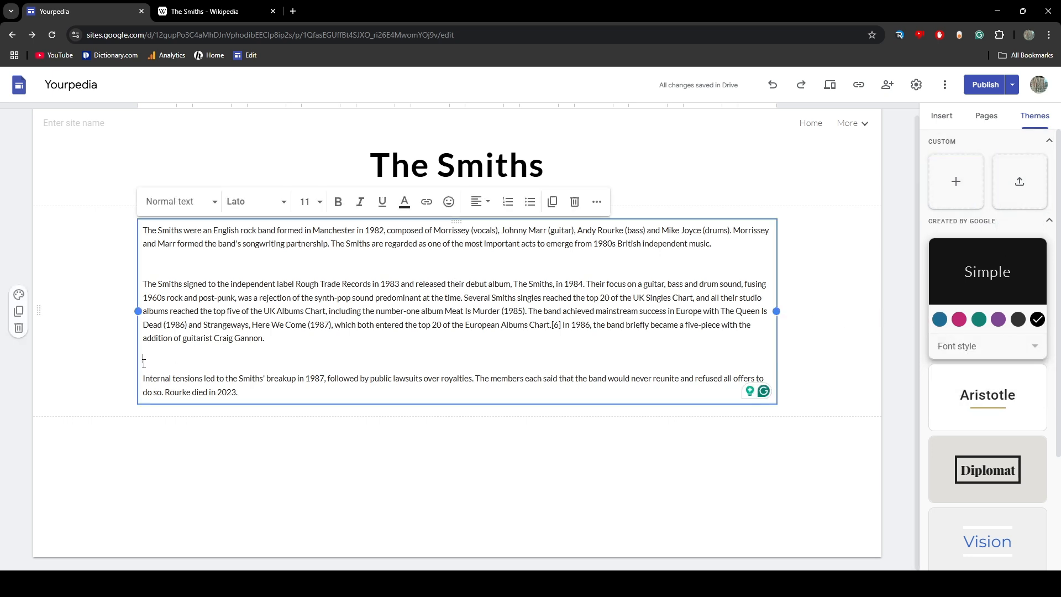
key(BackSpace)
click(168, 259)
key(BackSpace)
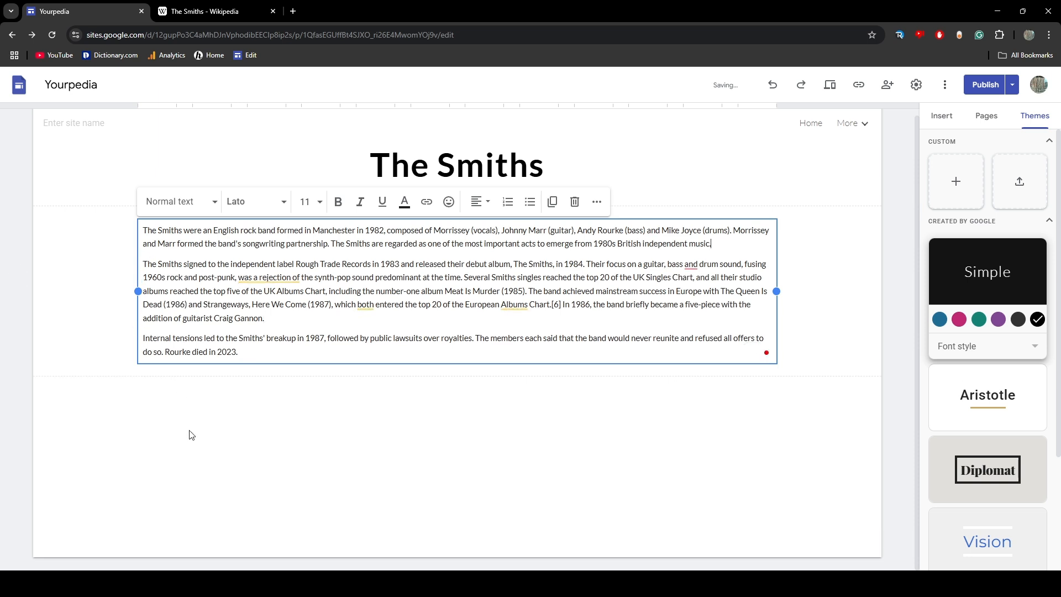
click(191, 433)
Examine the wording and layout of the article text on The Smiths page, from the band's origins to the breakup paragraph
double_click(221, 228)
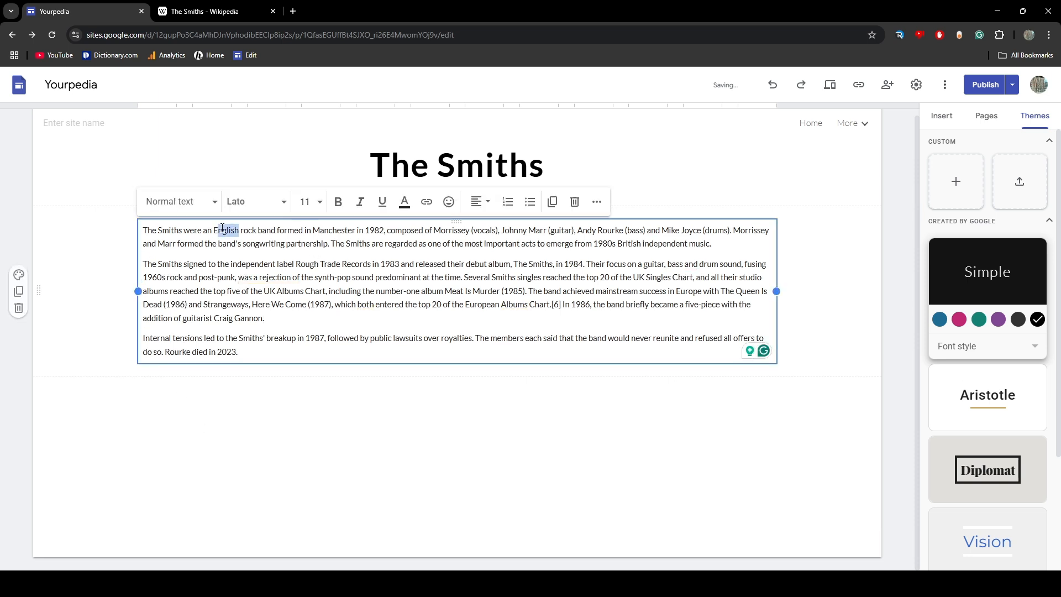
click(213, 229)
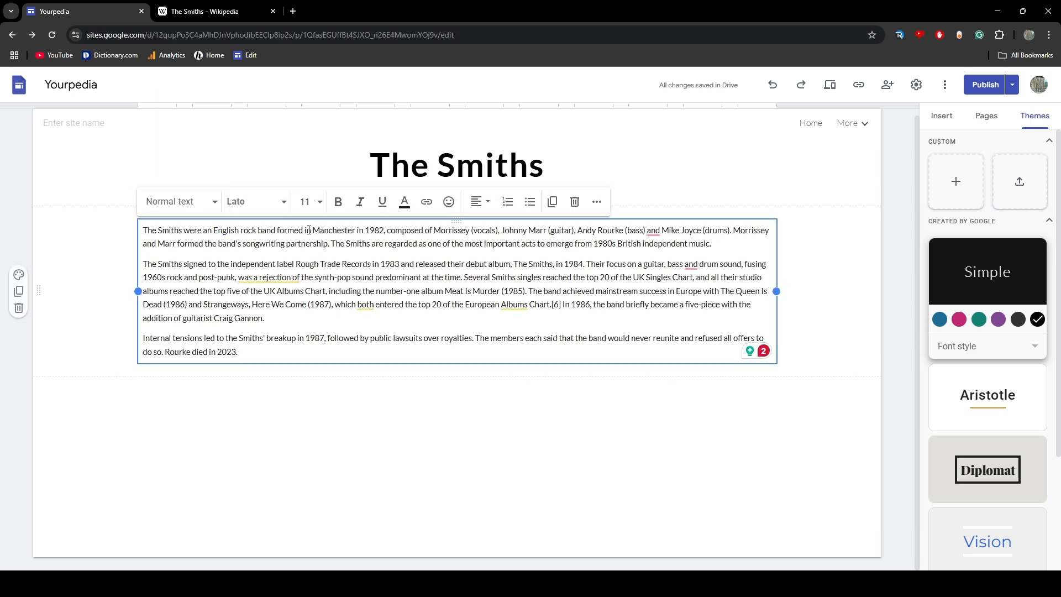
drag(320, 229, 378, 231)
click(379, 233)
drag(574, 231, 627, 231)
drag(689, 244, 734, 249)
drag(659, 231, 711, 245)
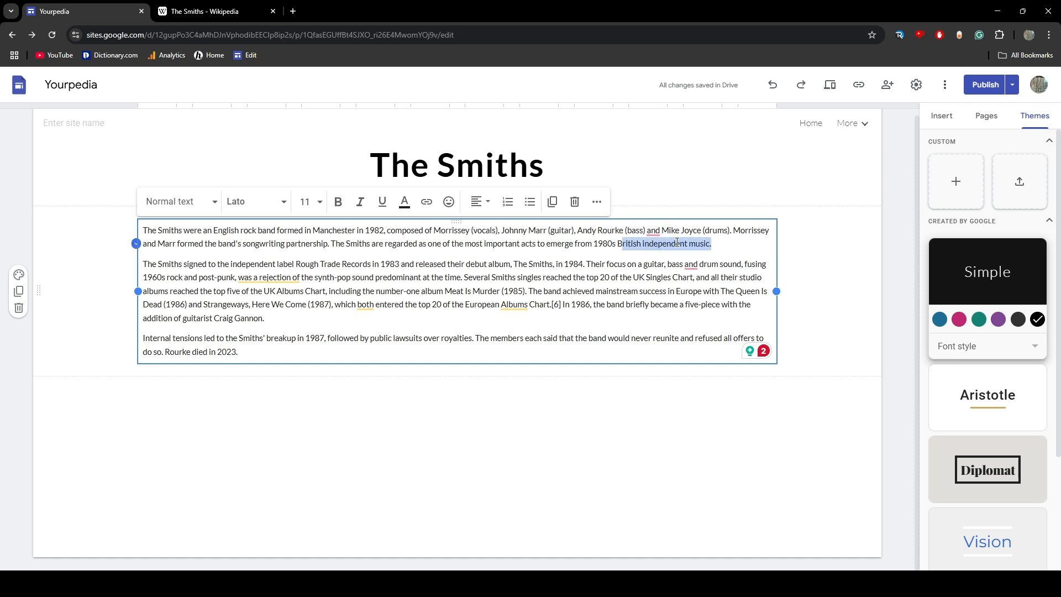
mouse_move(441, 287)
mouse_down()
mouse_move(530, 277)
mouse_move(450, 278)
mouse_up()
click(457, 291)
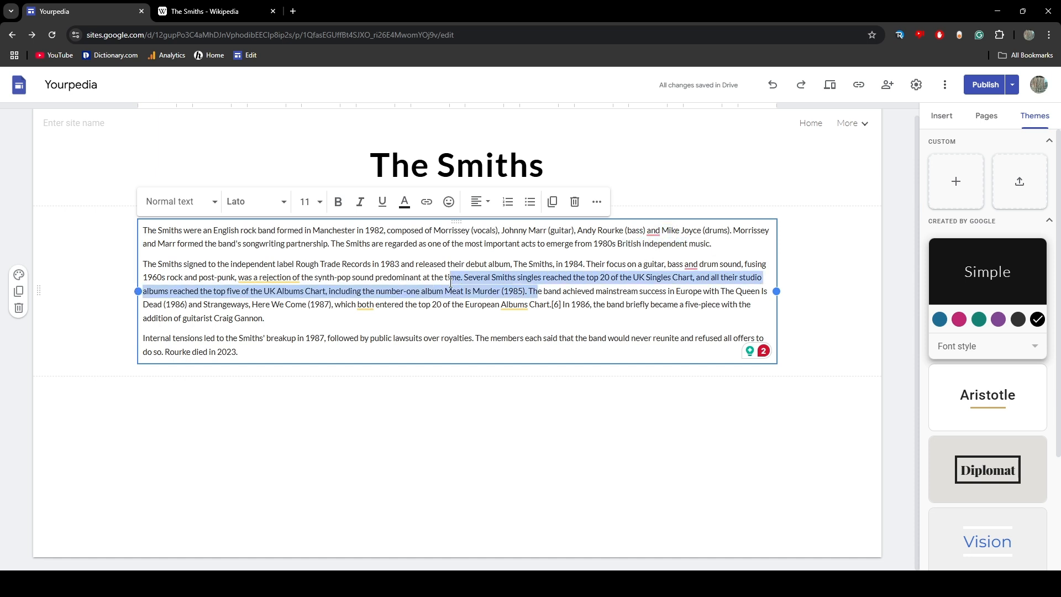
click(346, 278)
drag(186, 244, 394, 338)
click(460, 390)
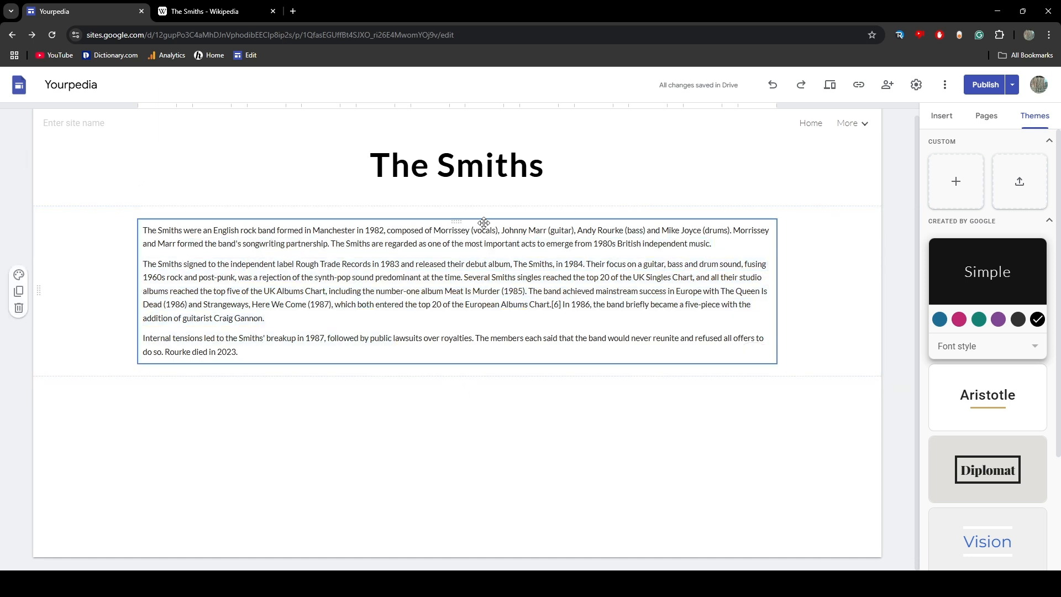
drag(453, 222, 431, 284)
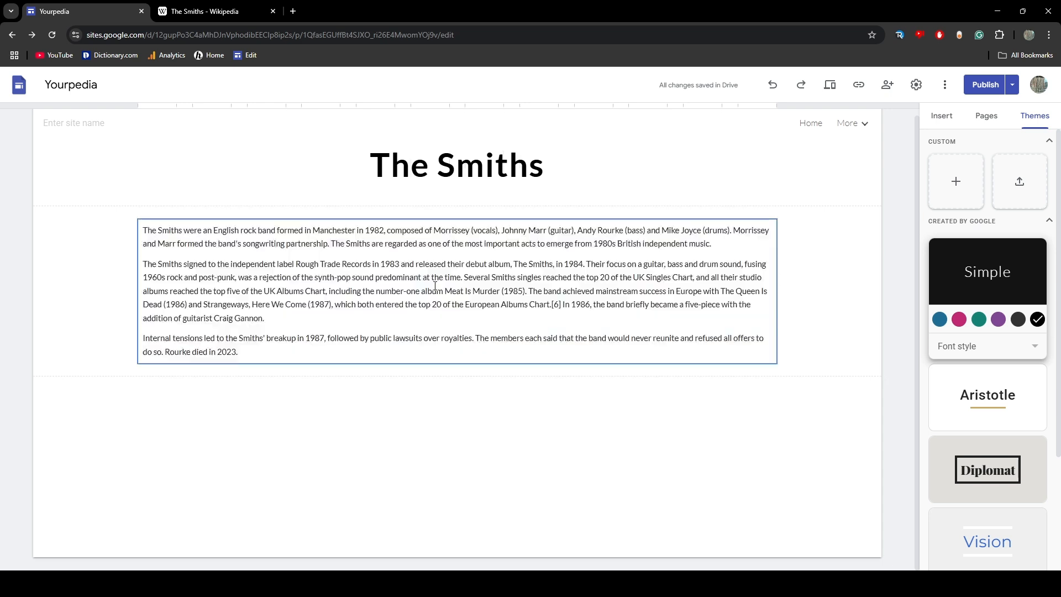
Place the band photo from the Wikipedia article on the Your article page, to the left of the body text
click(810, 125)
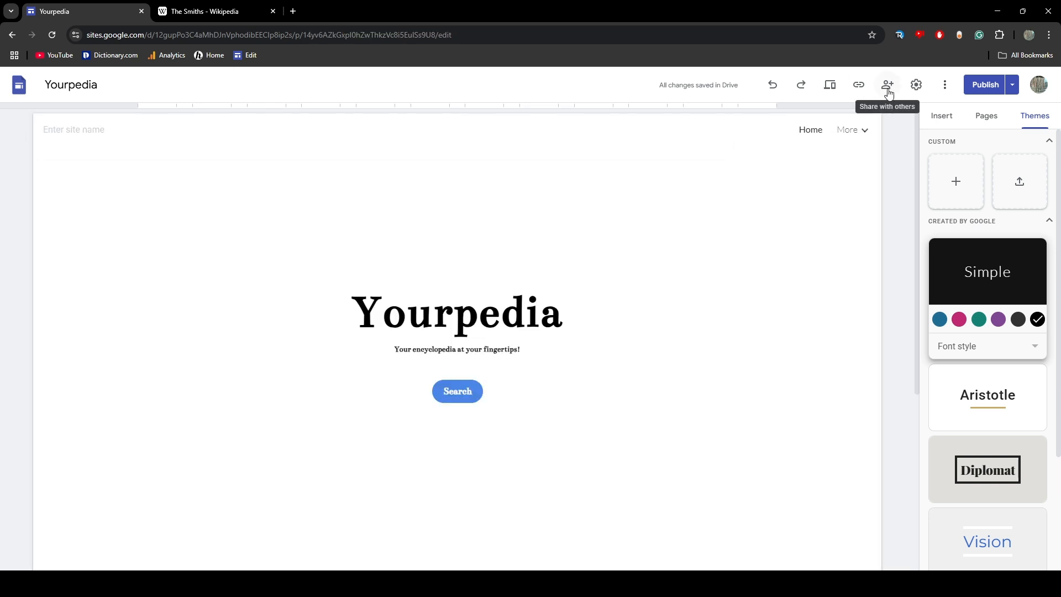
click(987, 114)
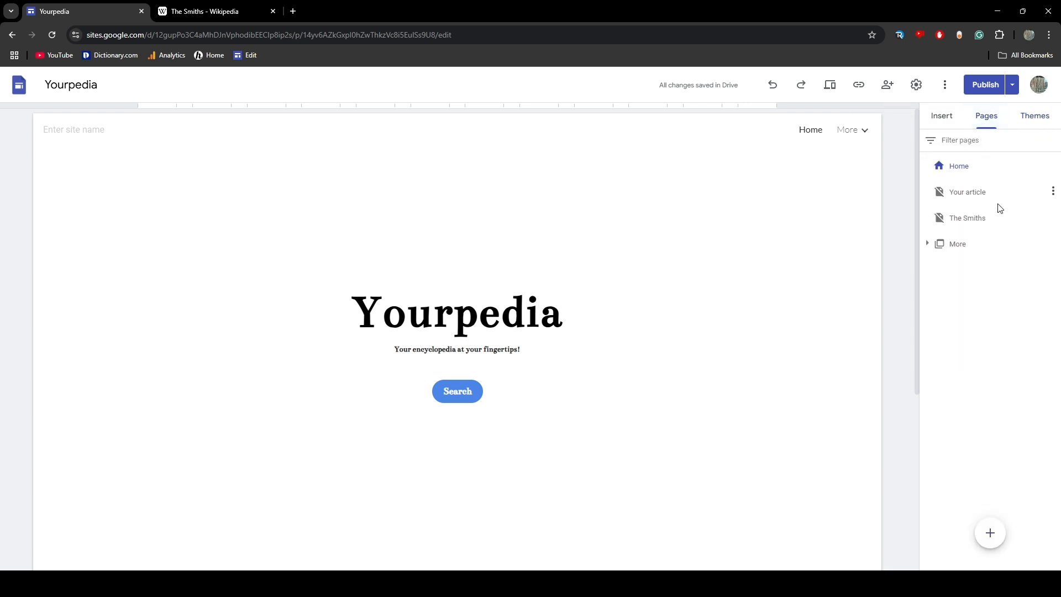
click(998, 189)
key(ctrl+Tab)
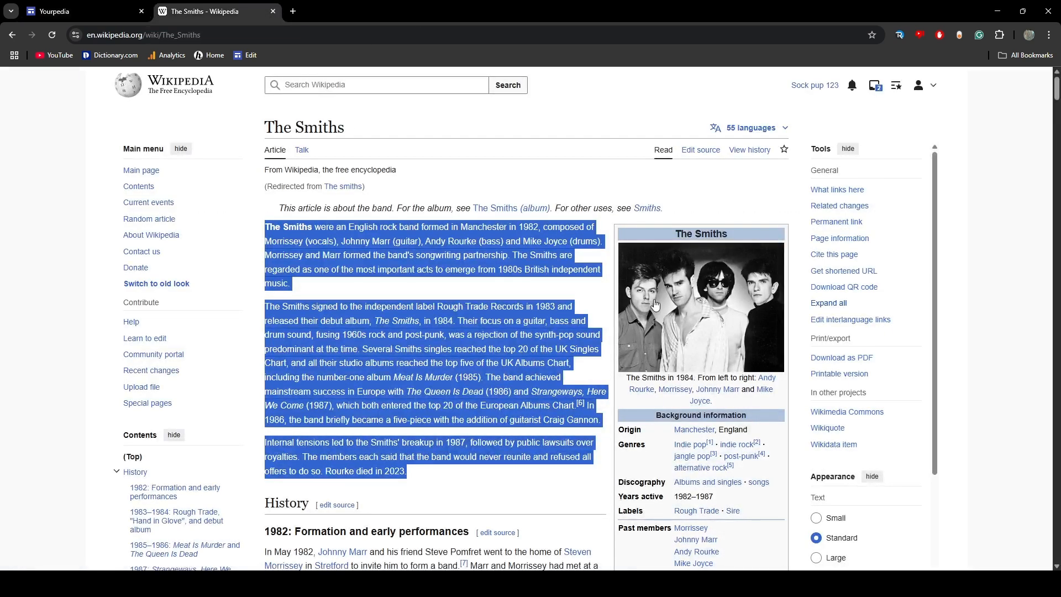
click(692, 207)
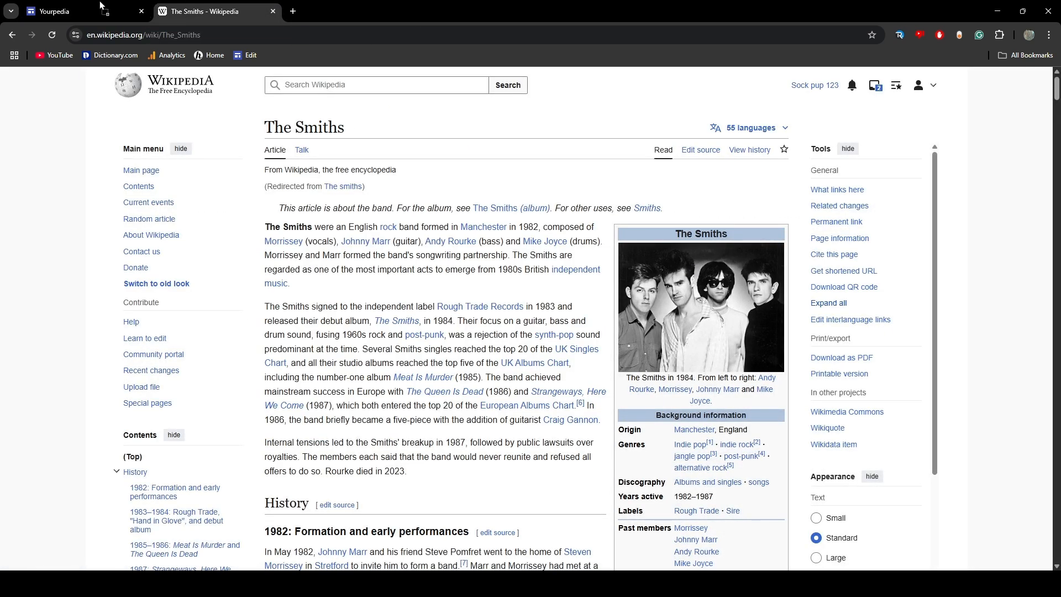
drag(101, 7, 135, 253)
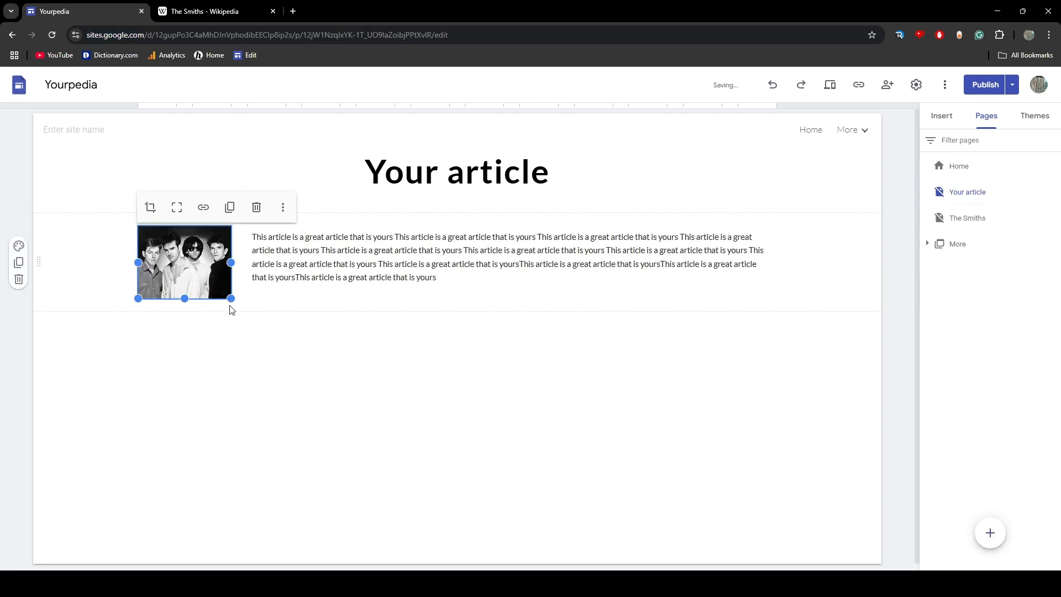
Add a centred, bold caption below the band photo with the lines "The Smiths" and "Active:"
click(187, 313)
click(205, 11)
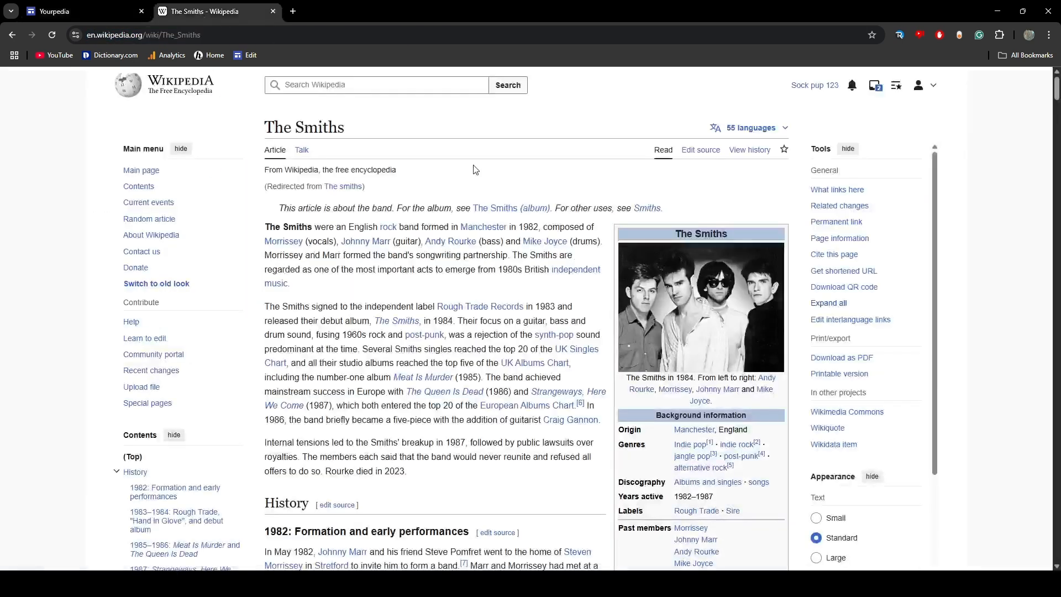
click(83, 11)
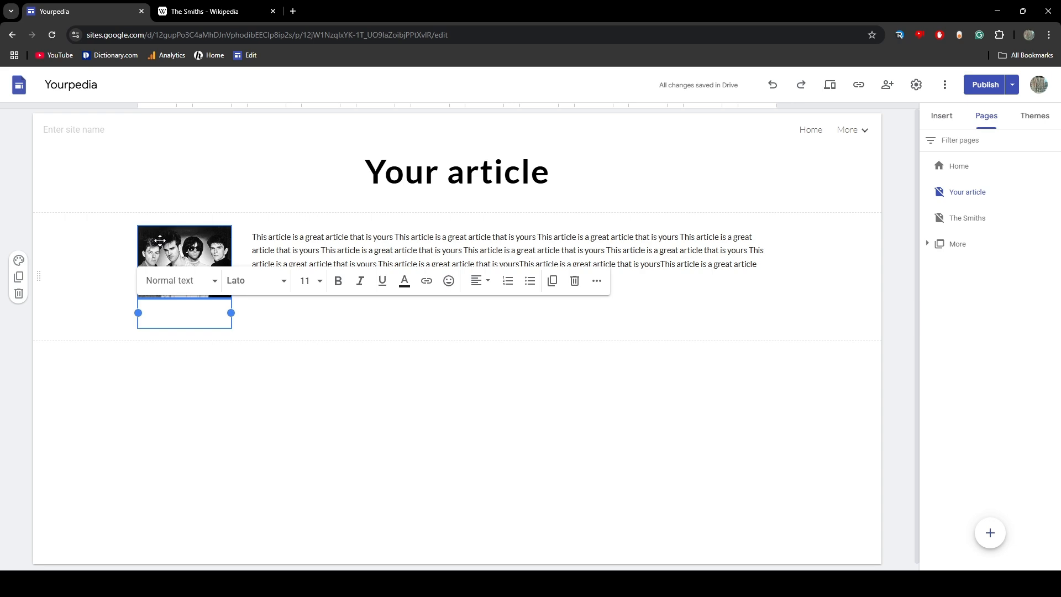
key(ctrl+b)
text(B)
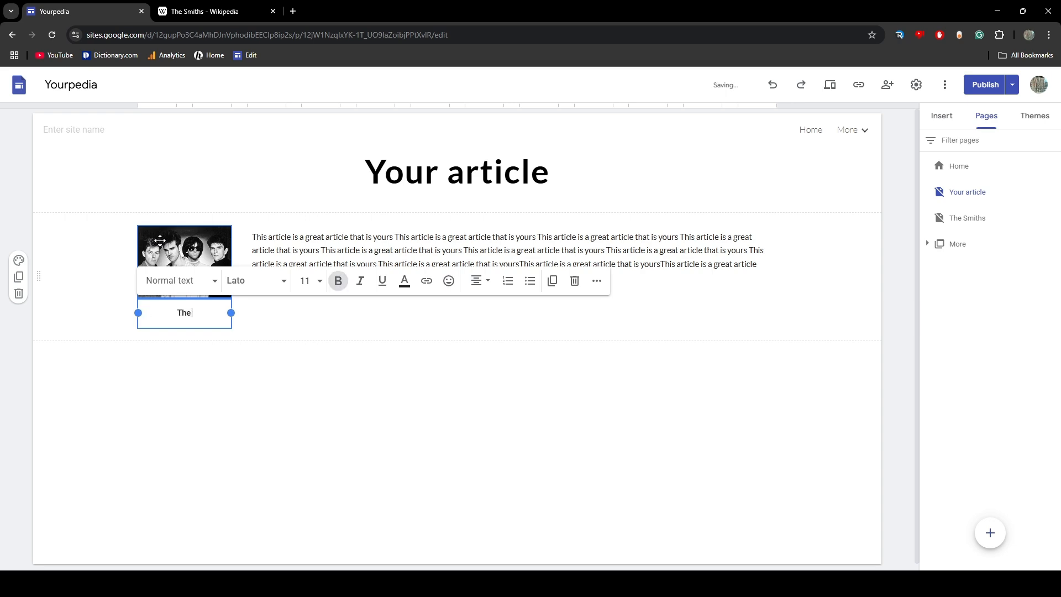
text(Smiths)
key(Return)
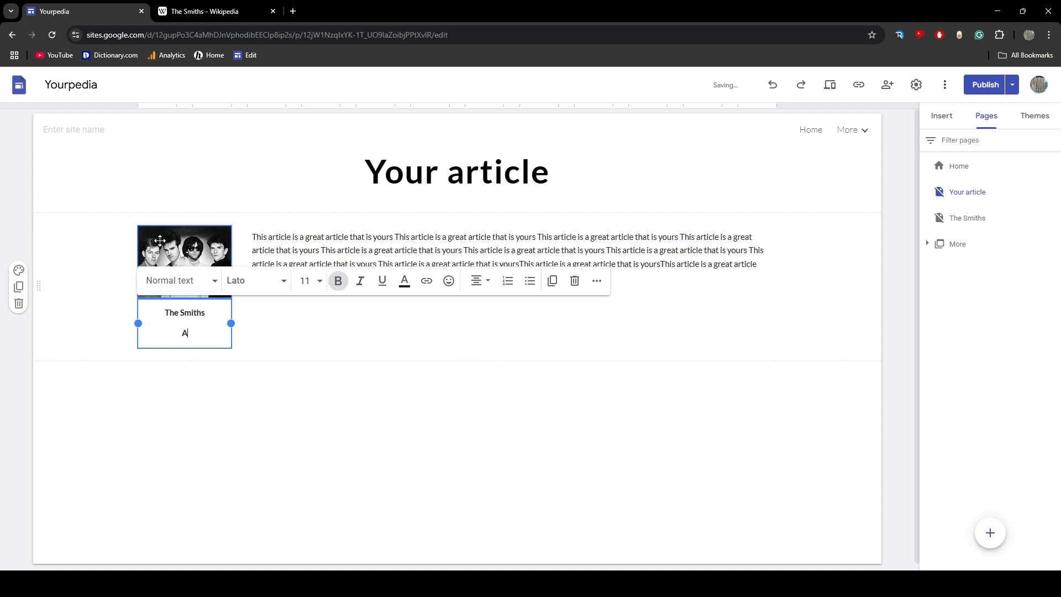
text(Active:)
click(286, 438)
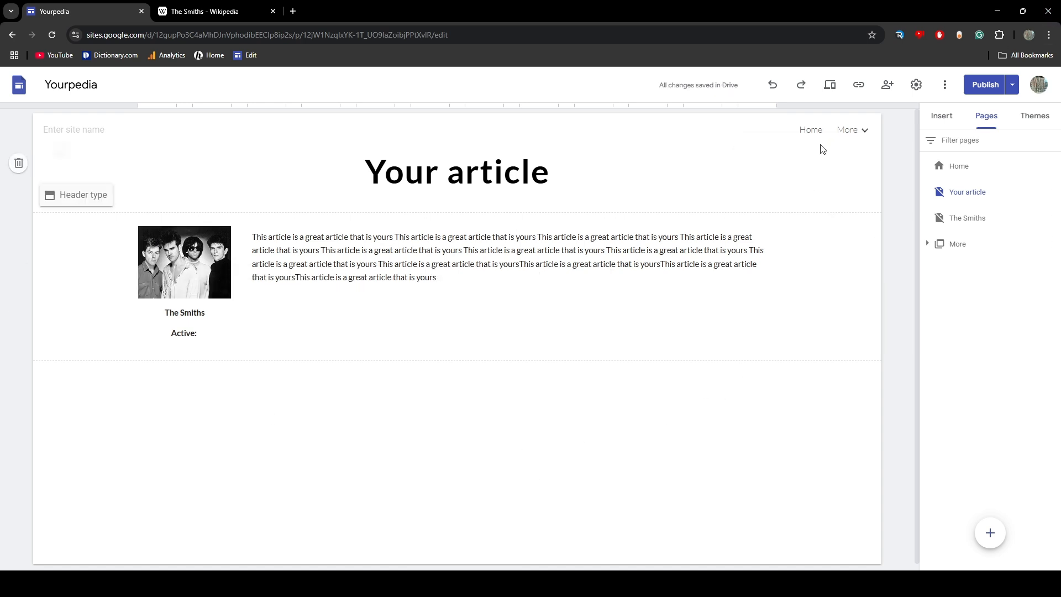
Add a new page named "Yourpedia:Policy" after The Smiths page
click(811, 131)
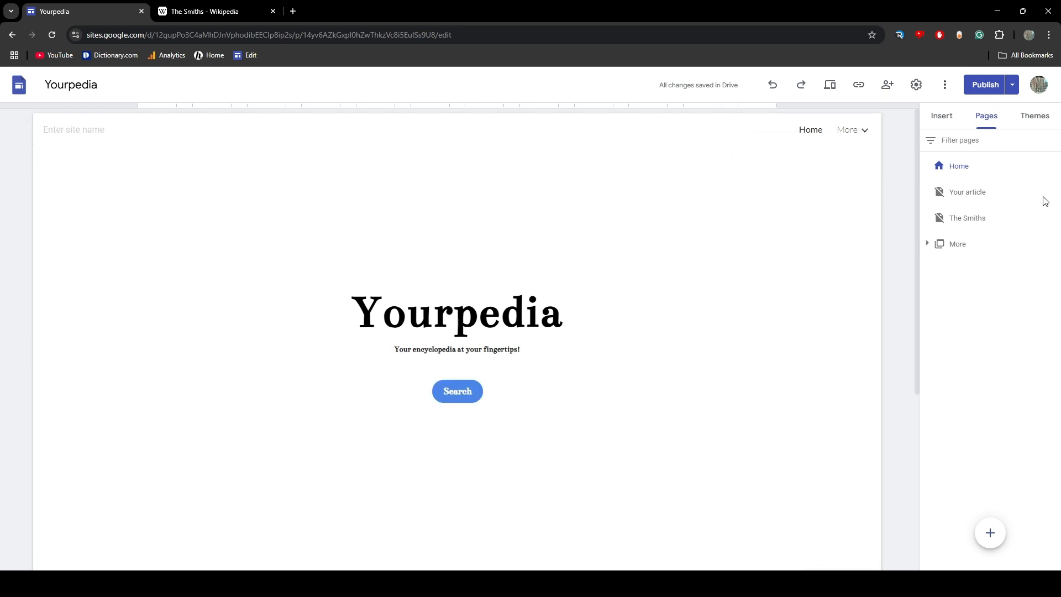
click(1006, 220)
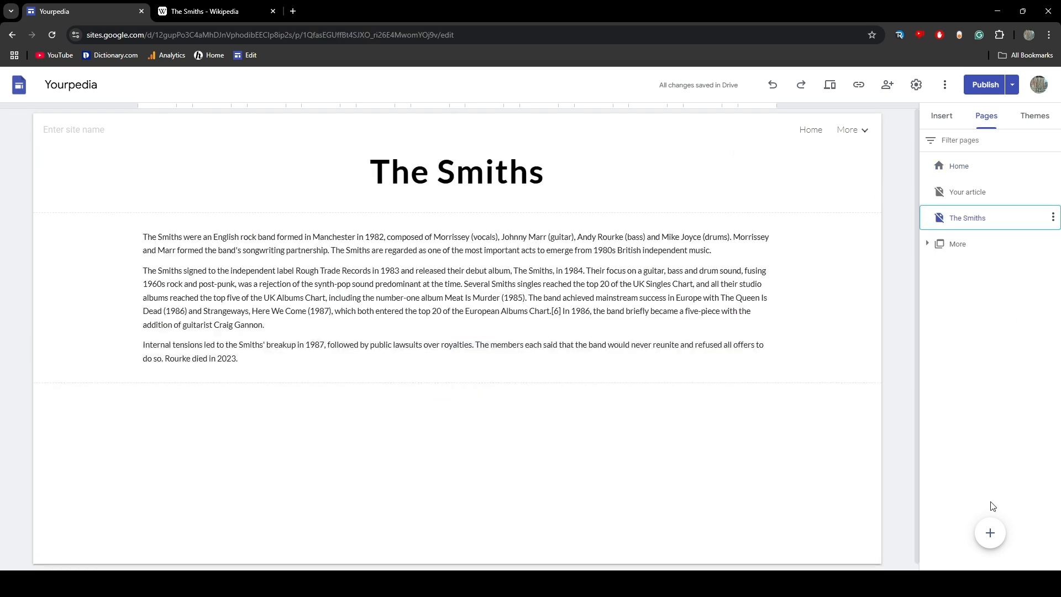
click(991, 532)
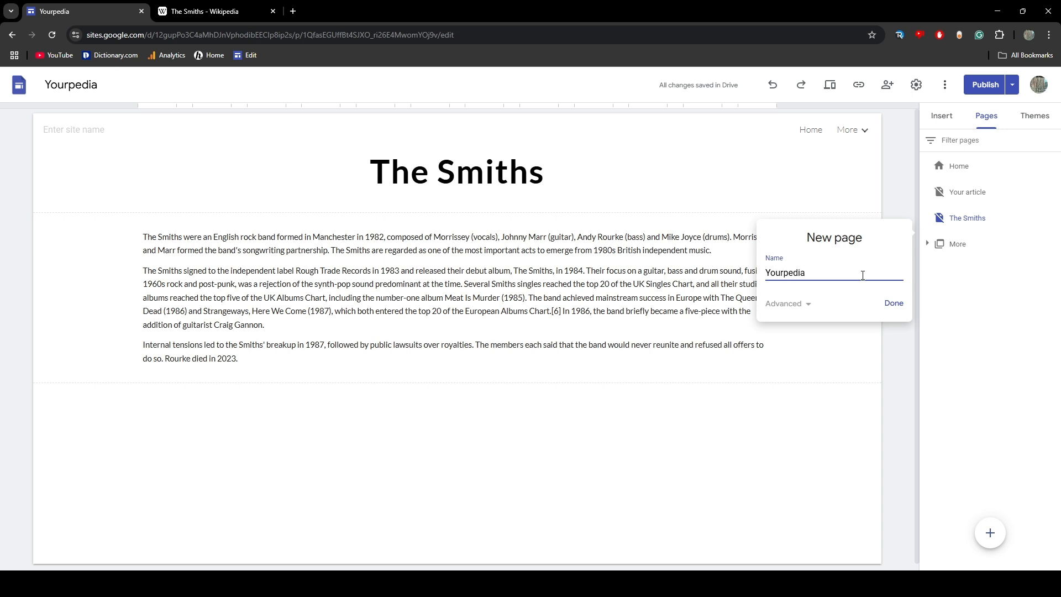
text(:Policy)
key(Return)
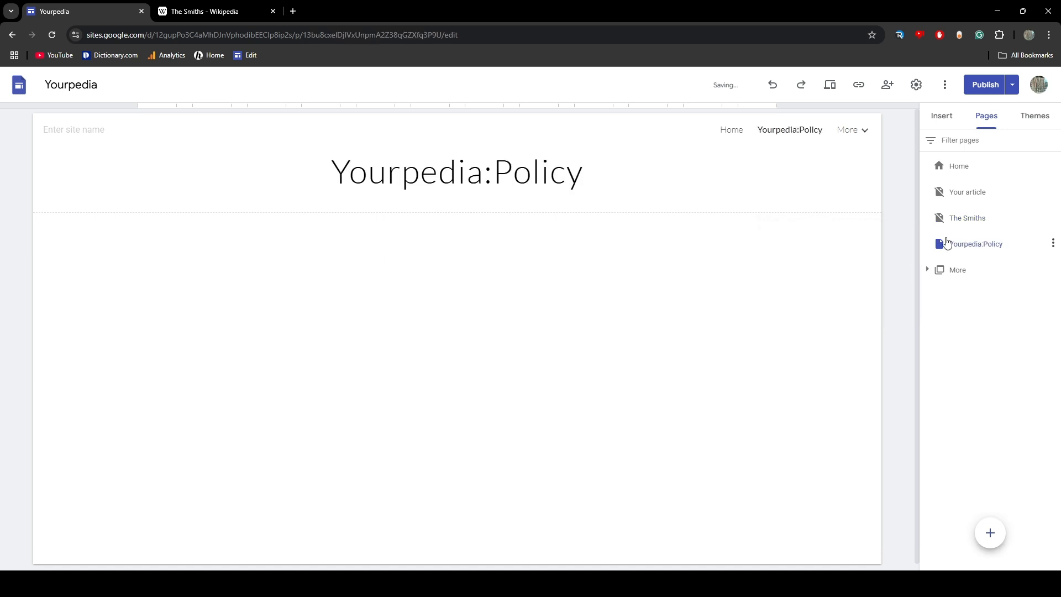
Add a new menu section named "Yourpedia" to the site's page list
click(989, 532)
click(955, 423)
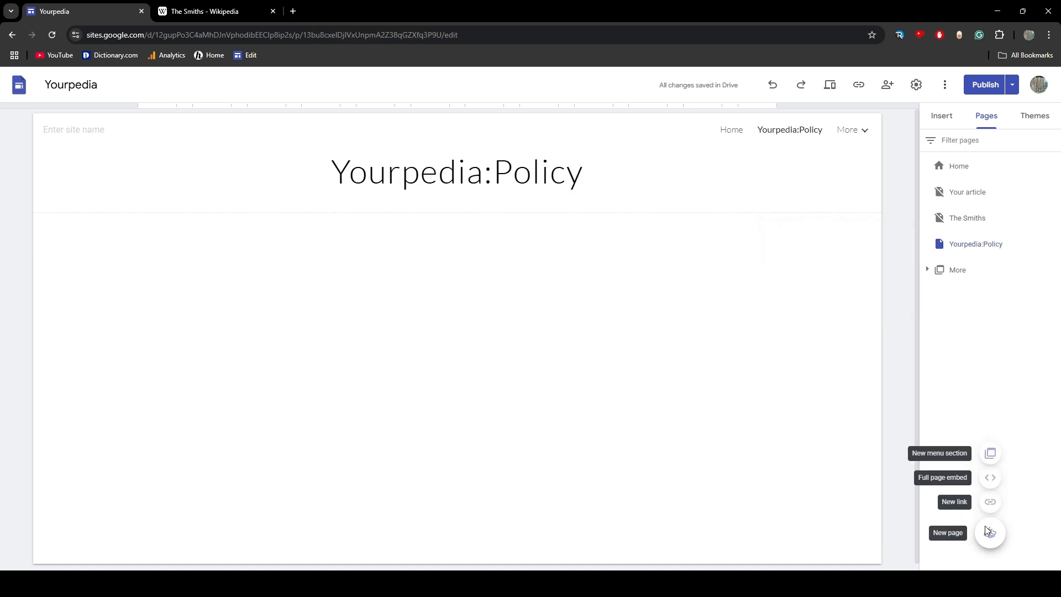
click(989, 531)
click(881, 472)
mouse_move(989, 533)
click(990, 451)
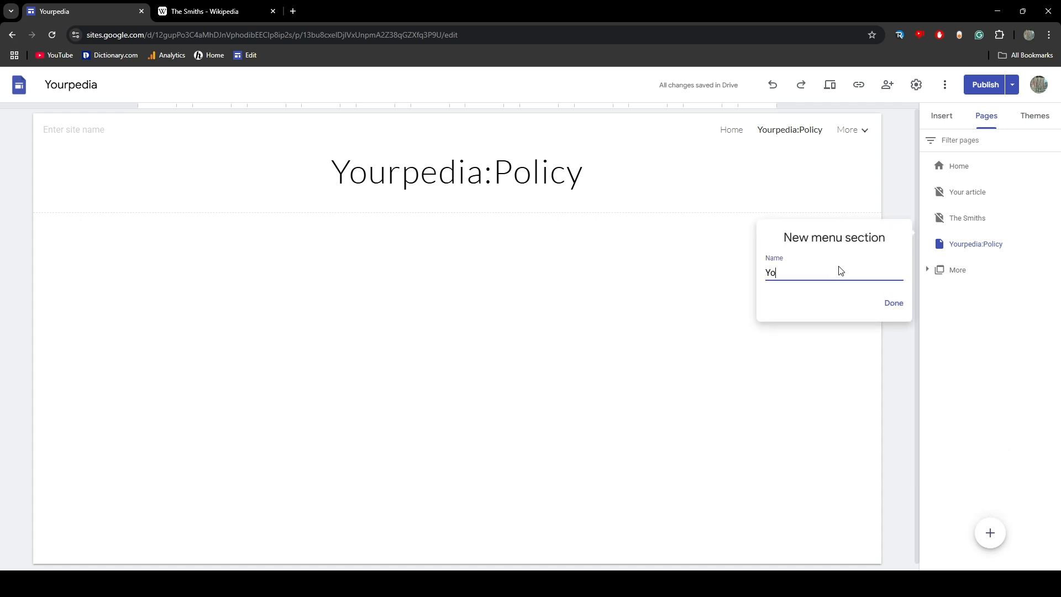
text(Yourpedia)
key(Return)
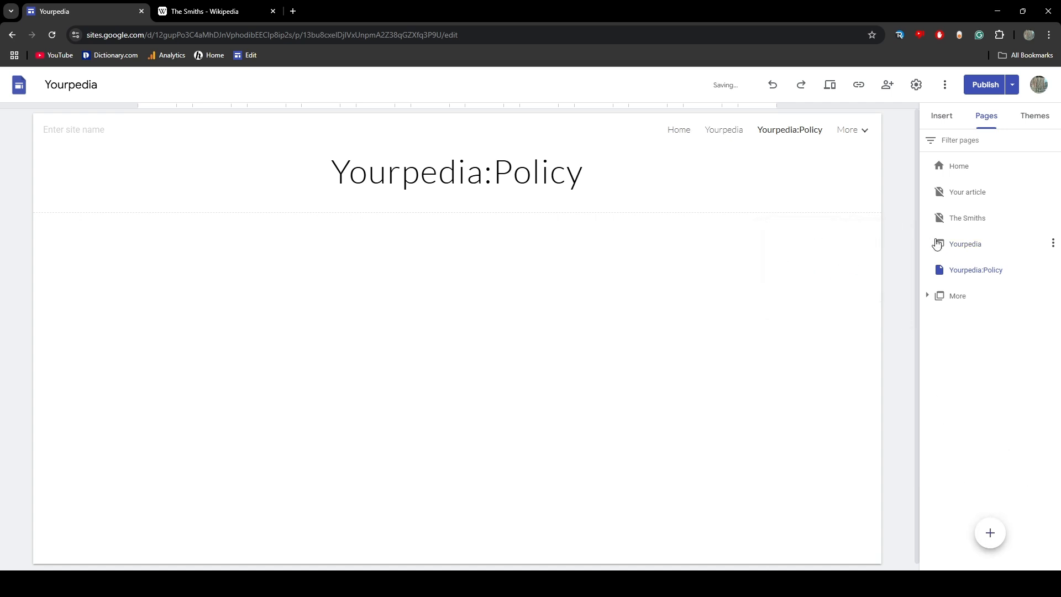
Nest the Yourpedia:Policy page under the Yourpedia menu section and shorten its page name to "Policy"
drag(990, 273, 963, 276)
double_click(980, 273)
key(BackSpace)
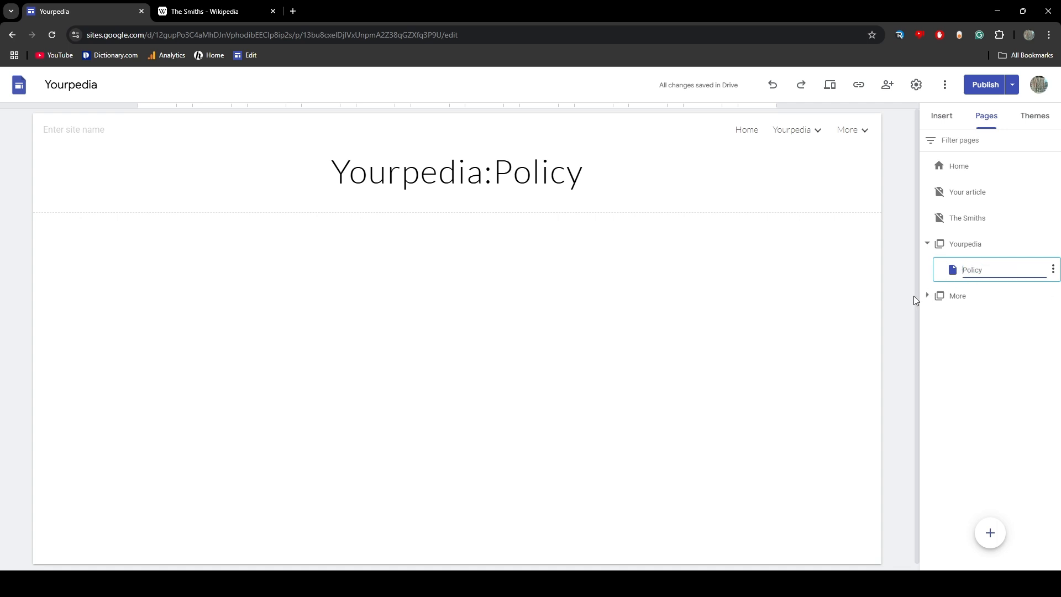
Make the Policy page's title bold and have it read "Yourpedia:Policy"
click(567, 177)
drag(491, 177, 282, 175)
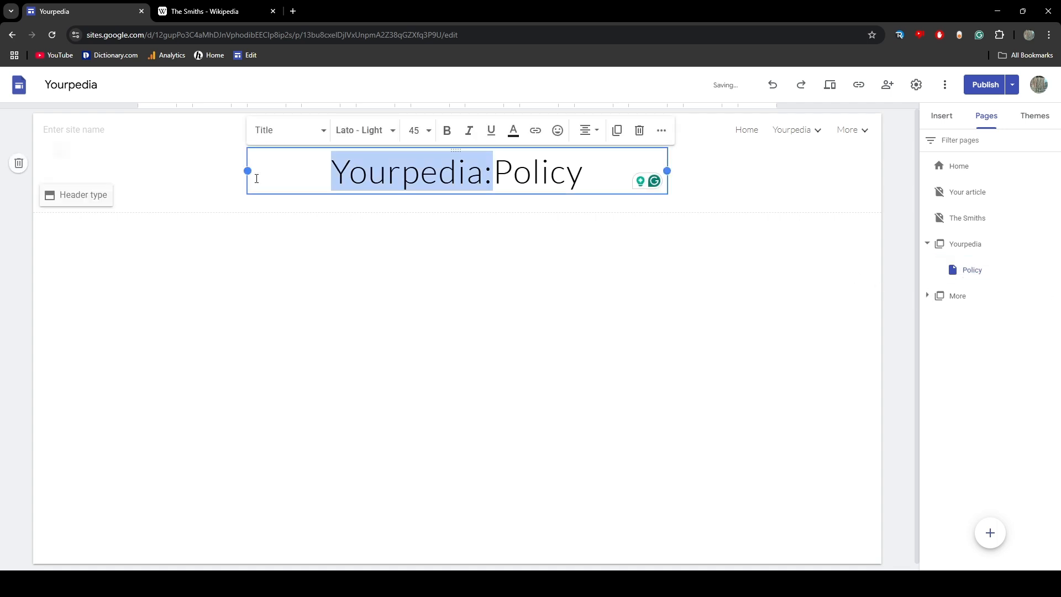
key(BackSpace)
double_click(457, 172)
click(448, 131)
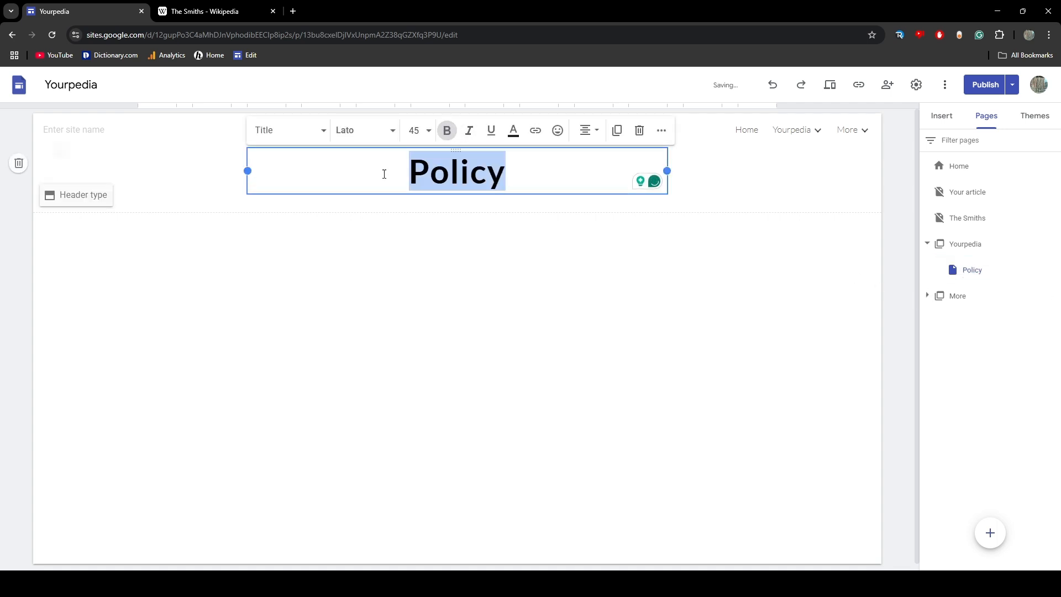
click(387, 173)
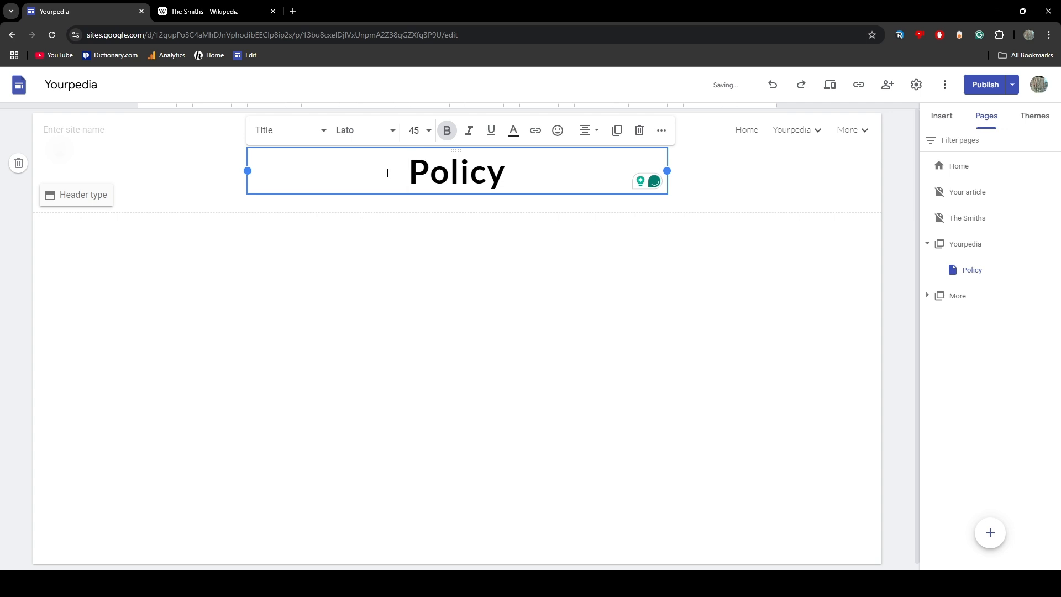
text(Yourped)
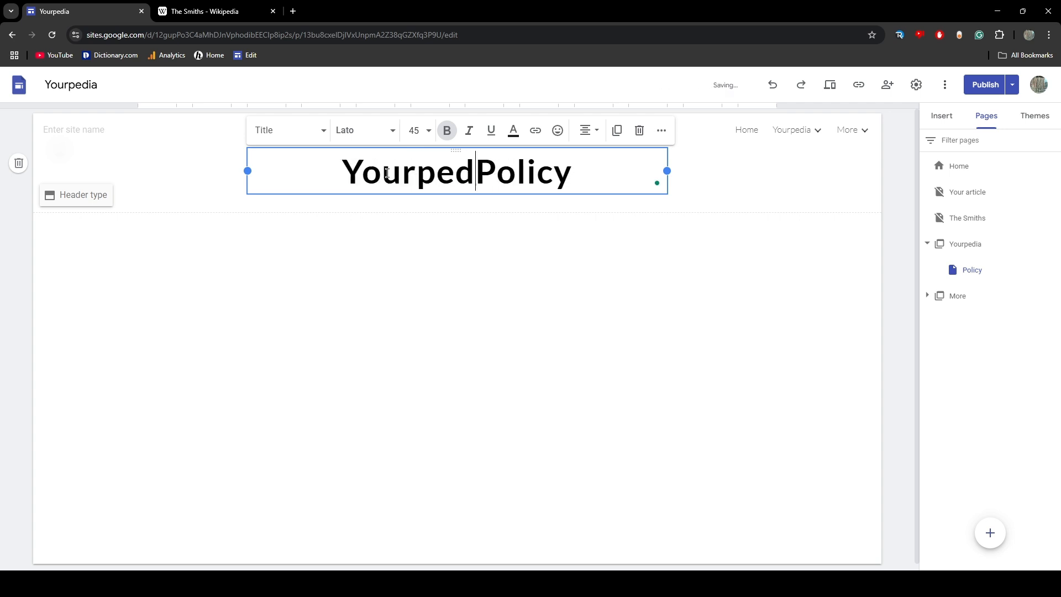
text(ia:)
click(722, 215)
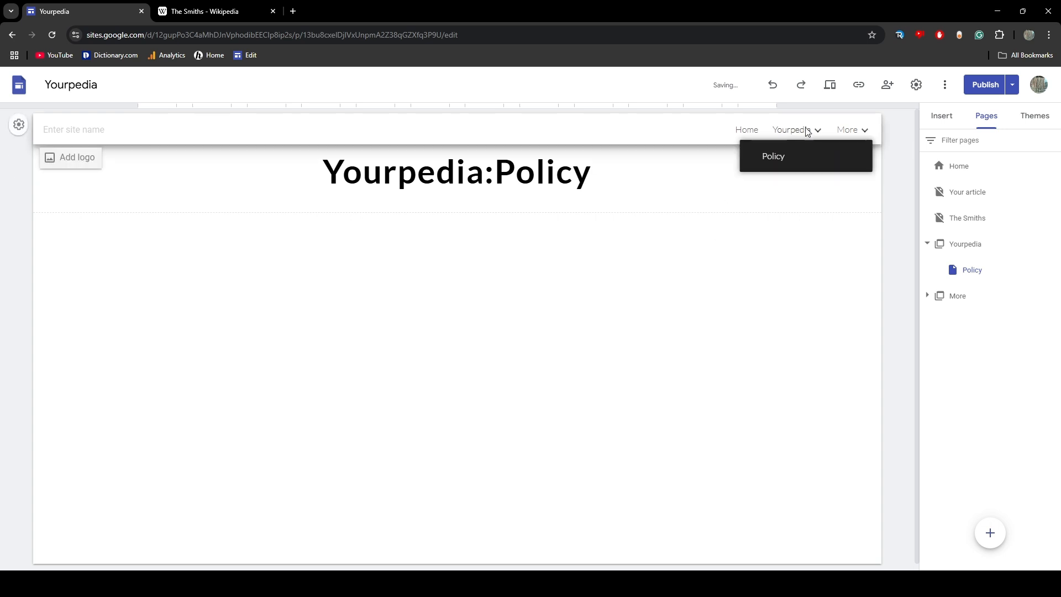
Compare The Smiths article page with the Policy page, checking the "Yourpedia" prefix in the policy title
click(965, 219)
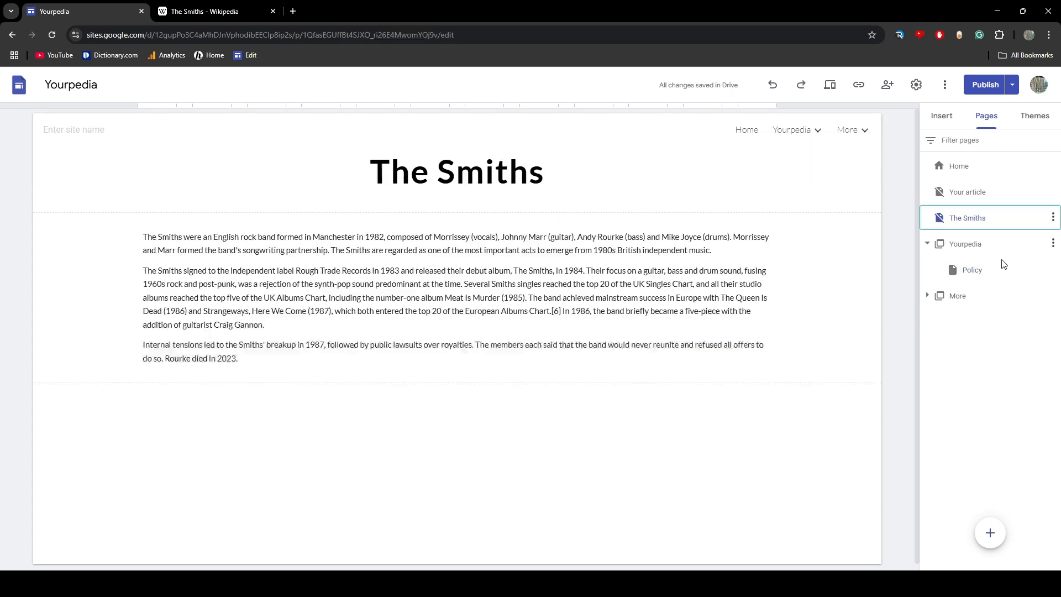
click(979, 271)
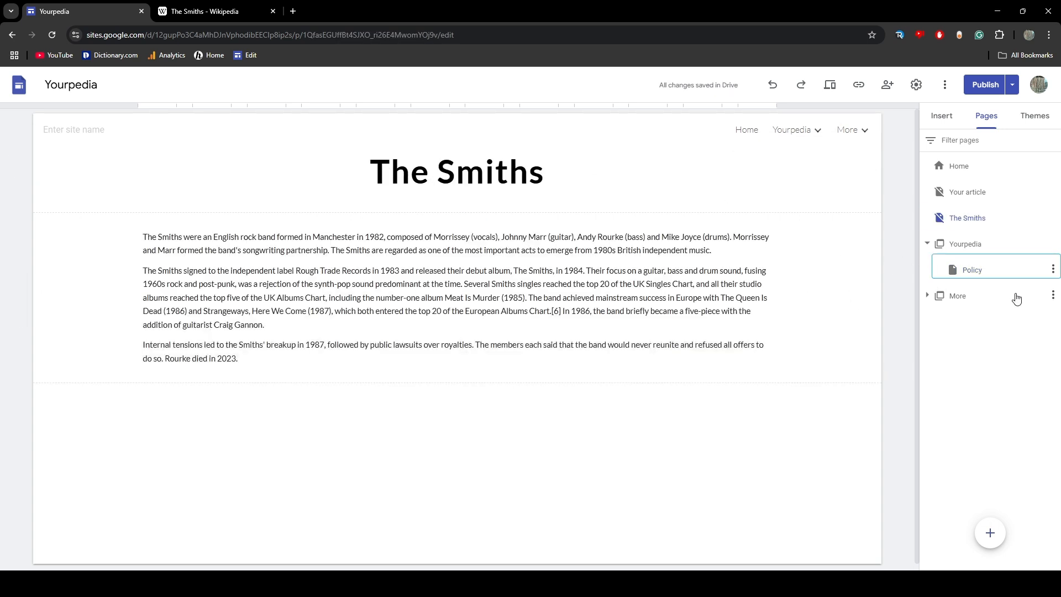
click(969, 193)
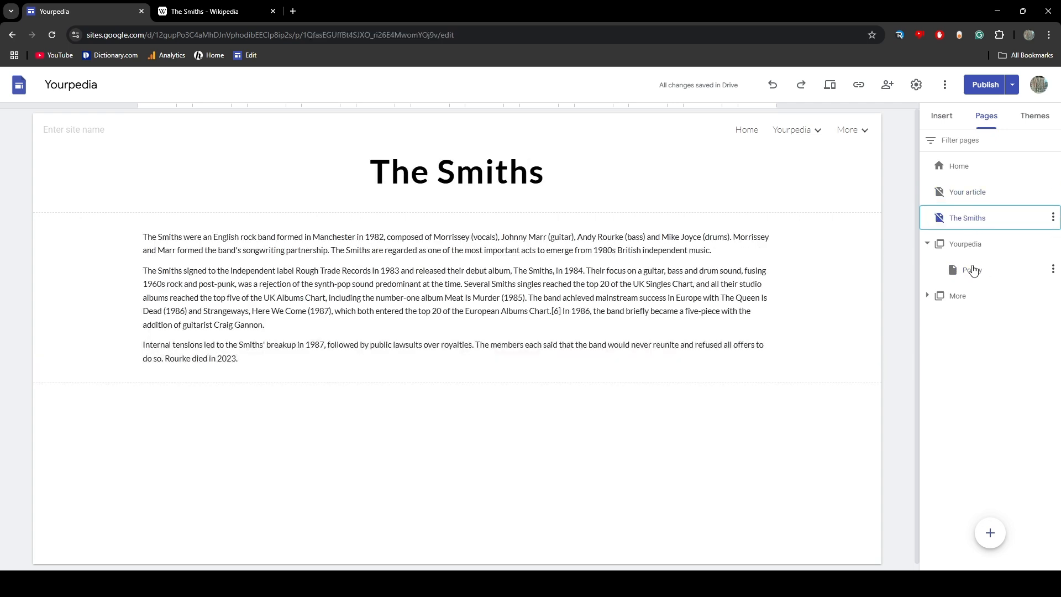
click(971, 270)
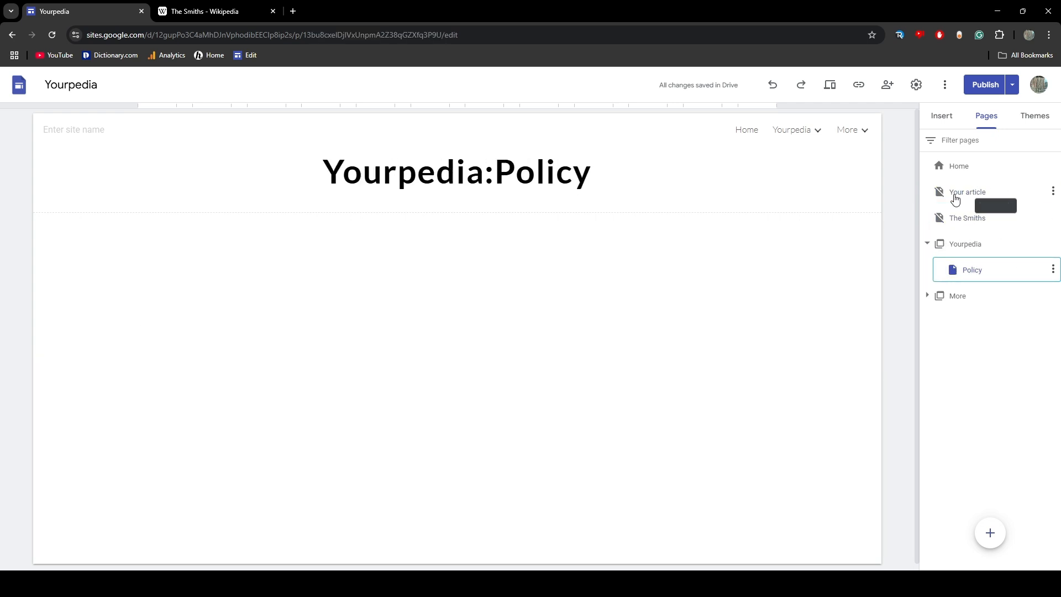
drag(324, 173, 484, 175)
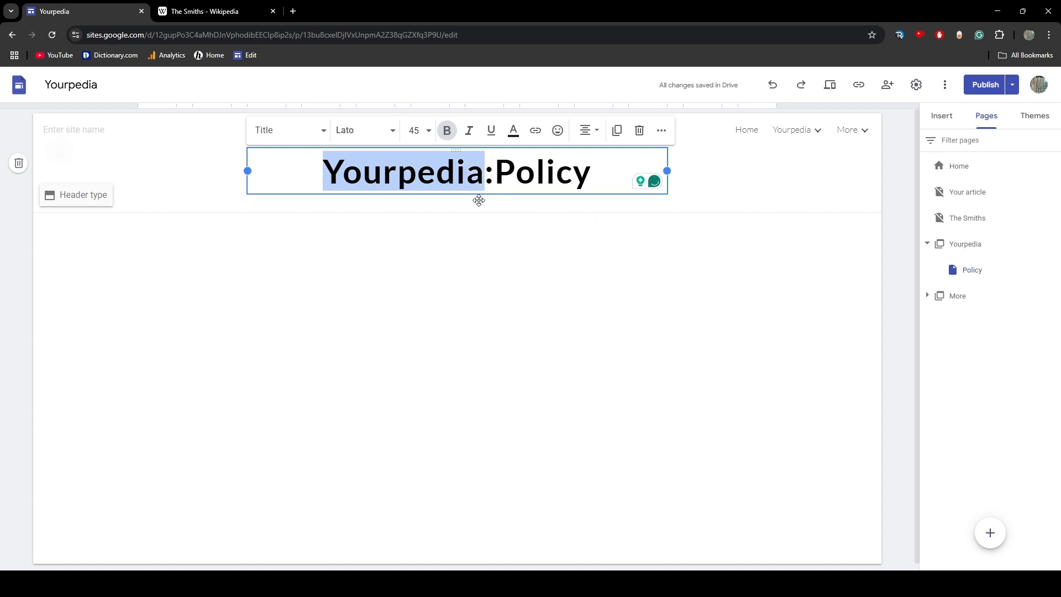
click(509, 246)
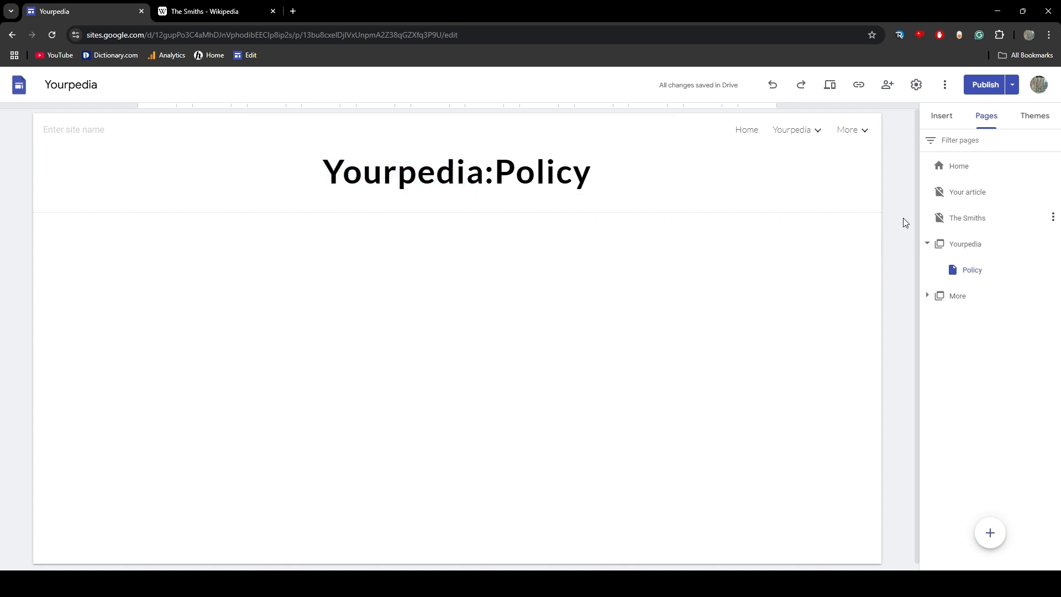
Hide the Yourpedia menu section from the site navigation
click(1016, 247)
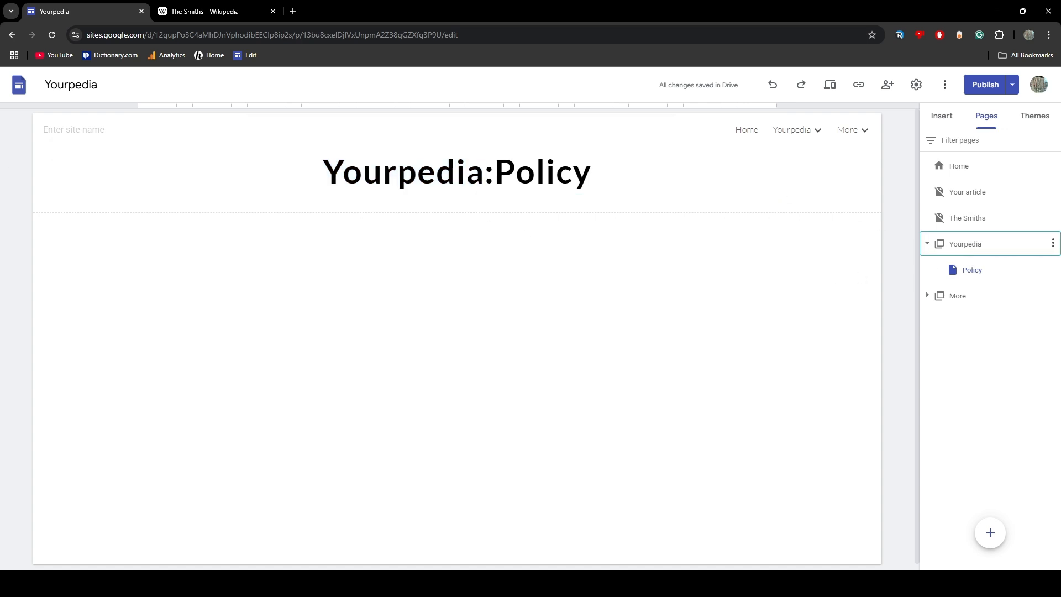
click(1054, 244)
click(959, 301)
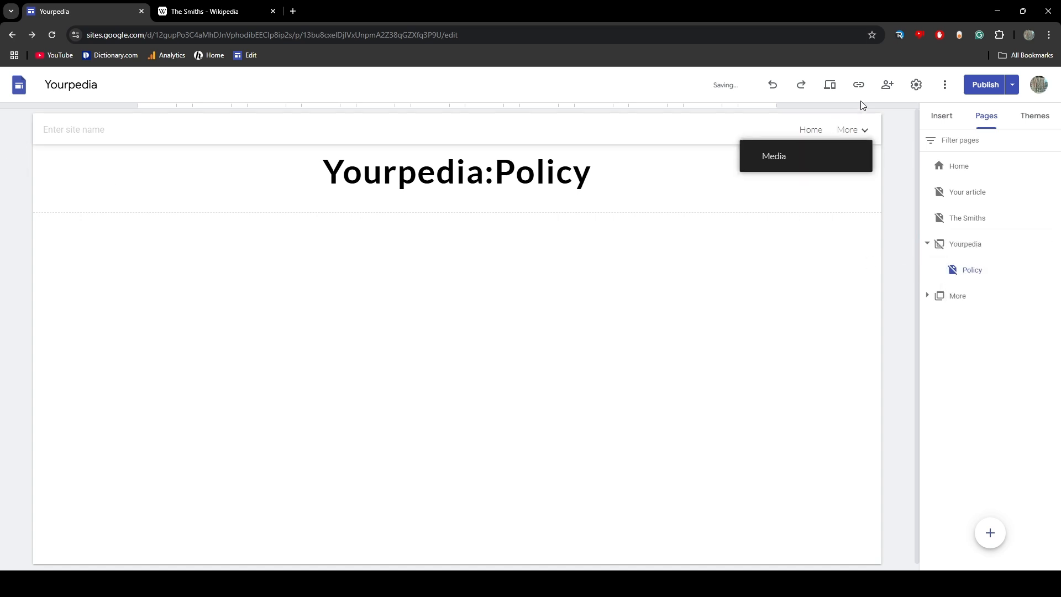
Check the published site link and the address ending where page names go, and close the link dialog
click(858, 84)
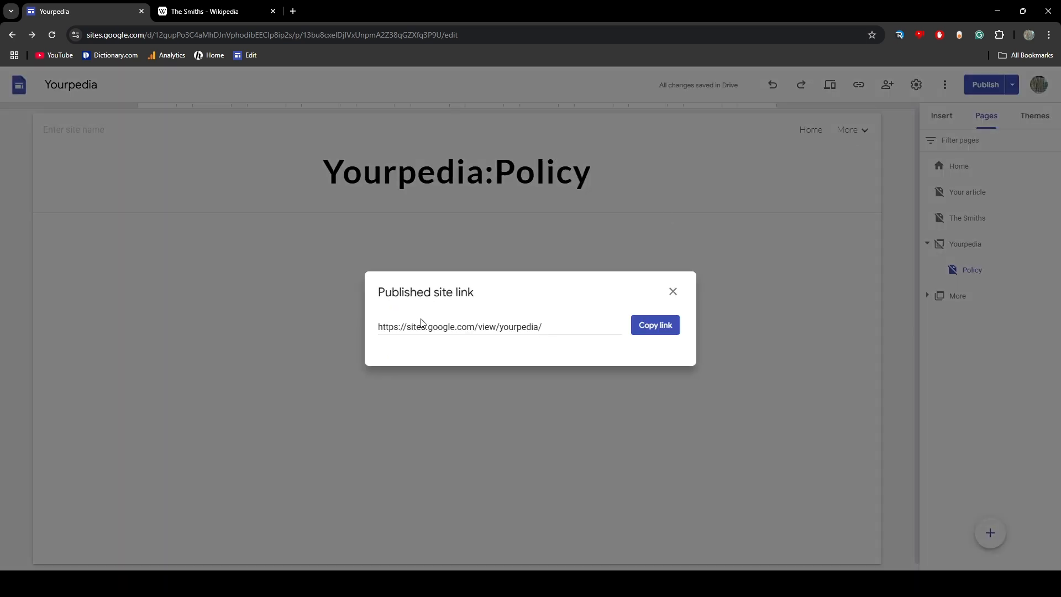
drag(511, 327, 542, 329)
click(513, 327)
click(511, 333)
click(547, 331)
click(672, 292)
drag(325, 169, 508, 229)
click(483, 262)
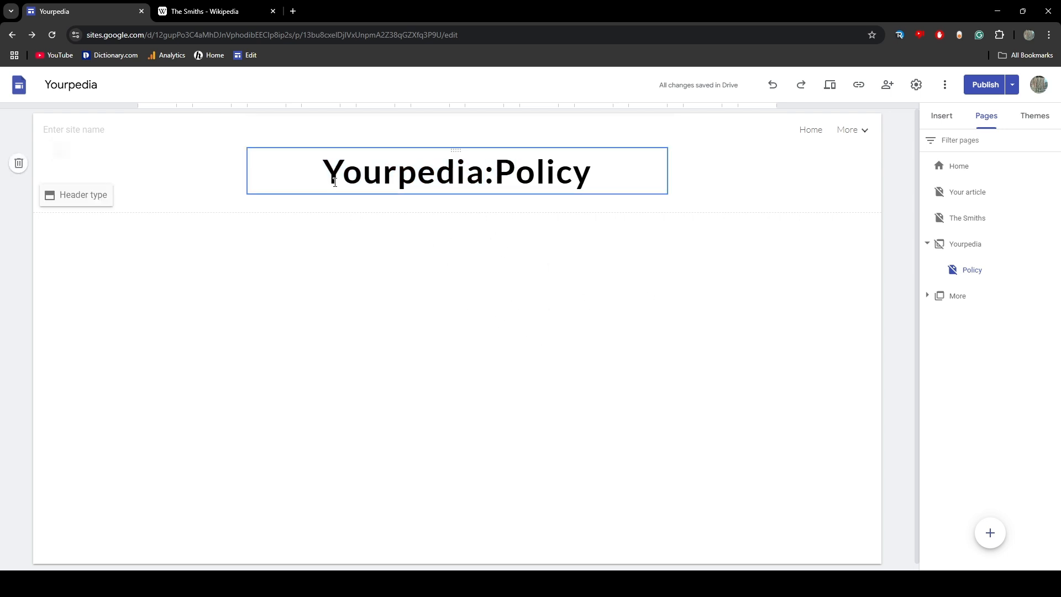
drag(326, 178, 494, 176)
click(494, 296)
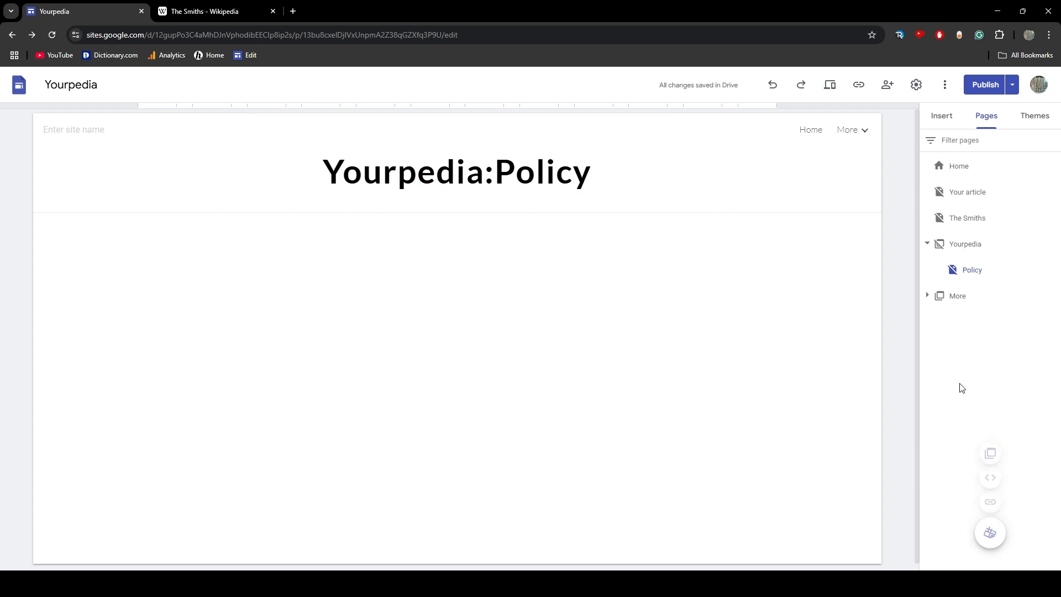
click(952, 218)
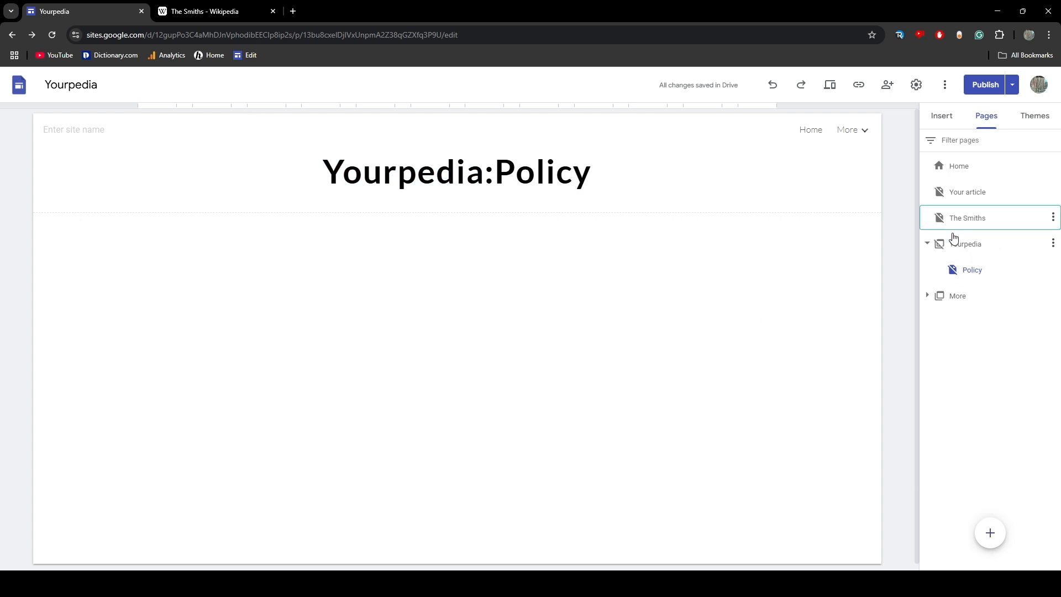
click(959, 270)
double_click(519, 382)
Add a menu section named "Users" after The Smiths page and hide it from the navigation
click(962, 228)
mouse_move(991, 532)
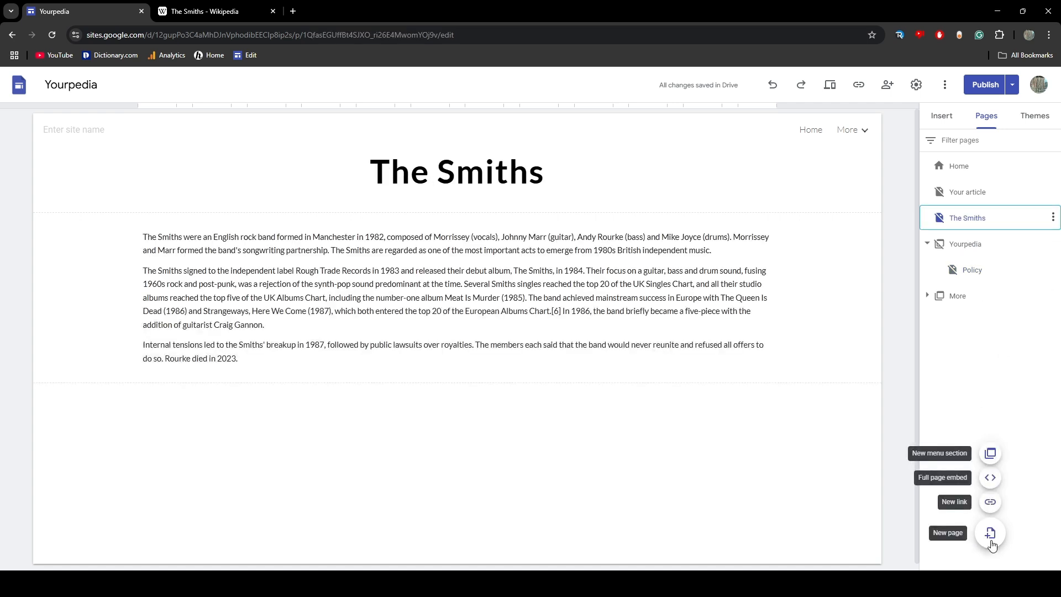
click(989, 454)
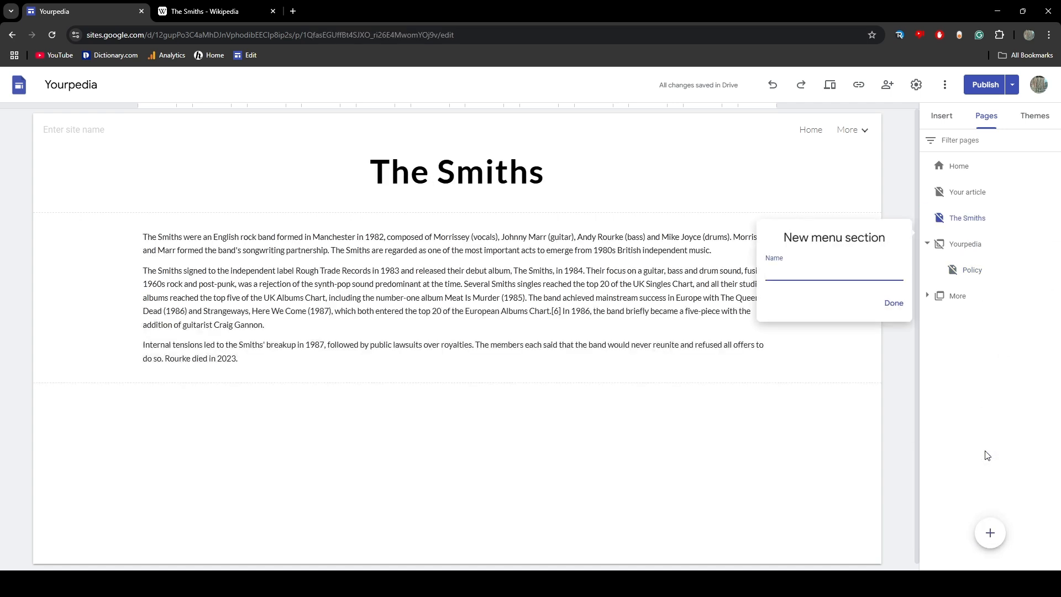
text(Users)
key(Return)
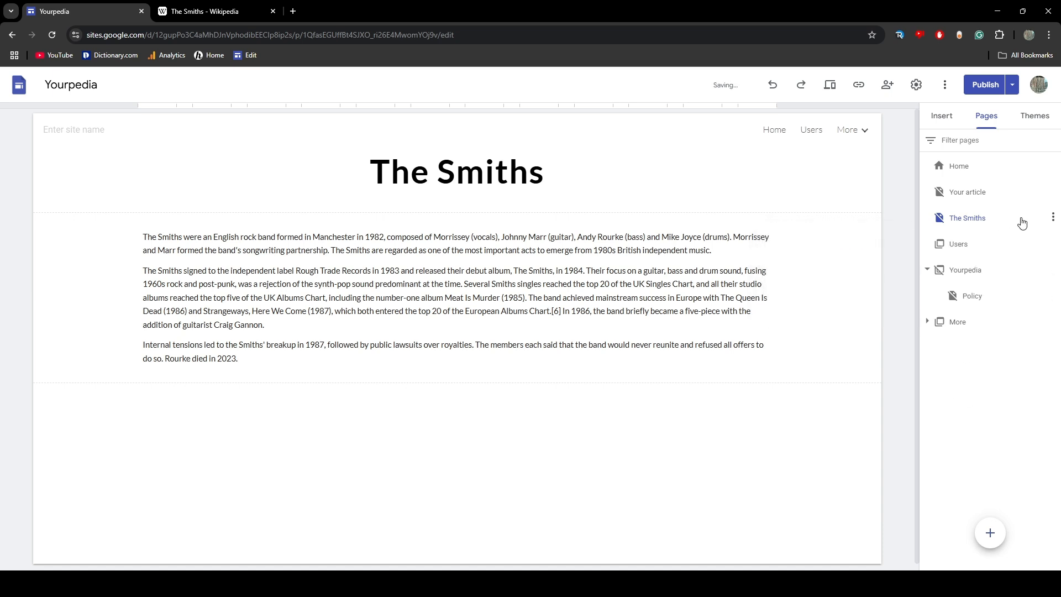
click(1052, 244)
click(1017, 303)
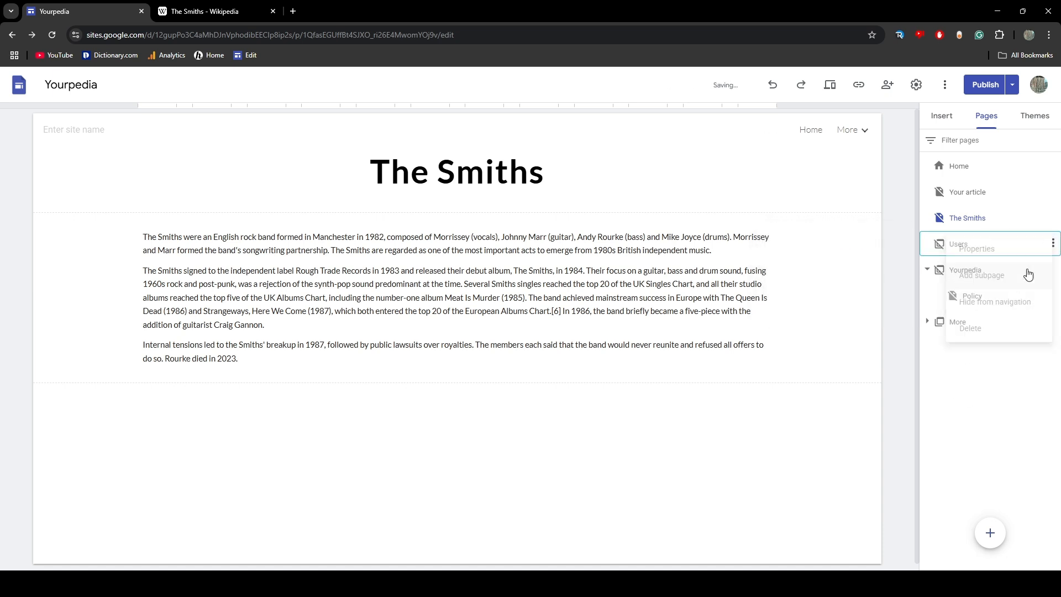
Add a subpage named "User:Yourpedia Admin" under the Users section
click(1052, 244)
click(1009, 275)
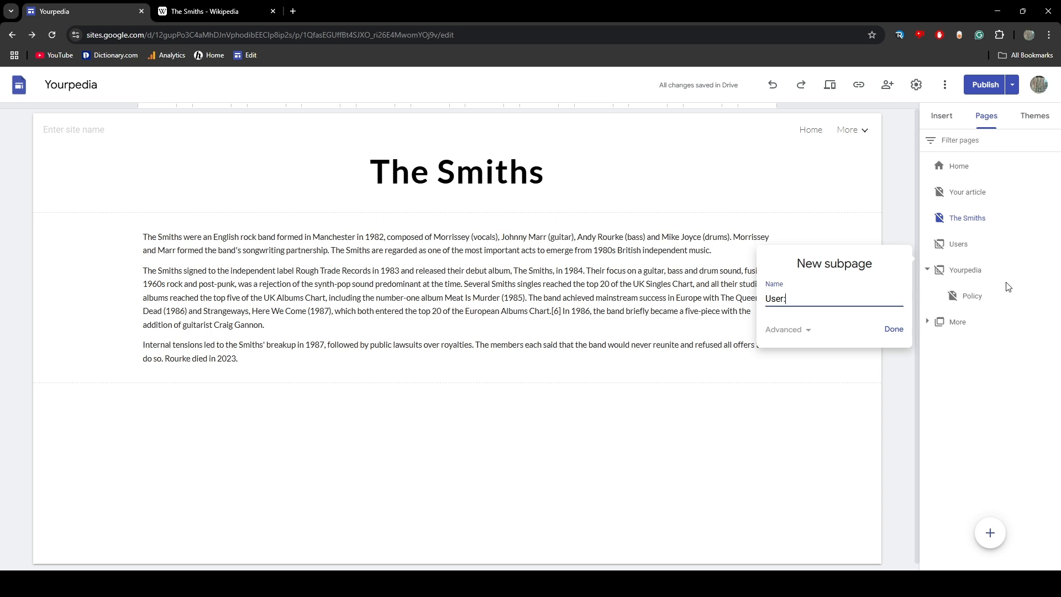
text(User:Yourpedia Admin)
key(Return)
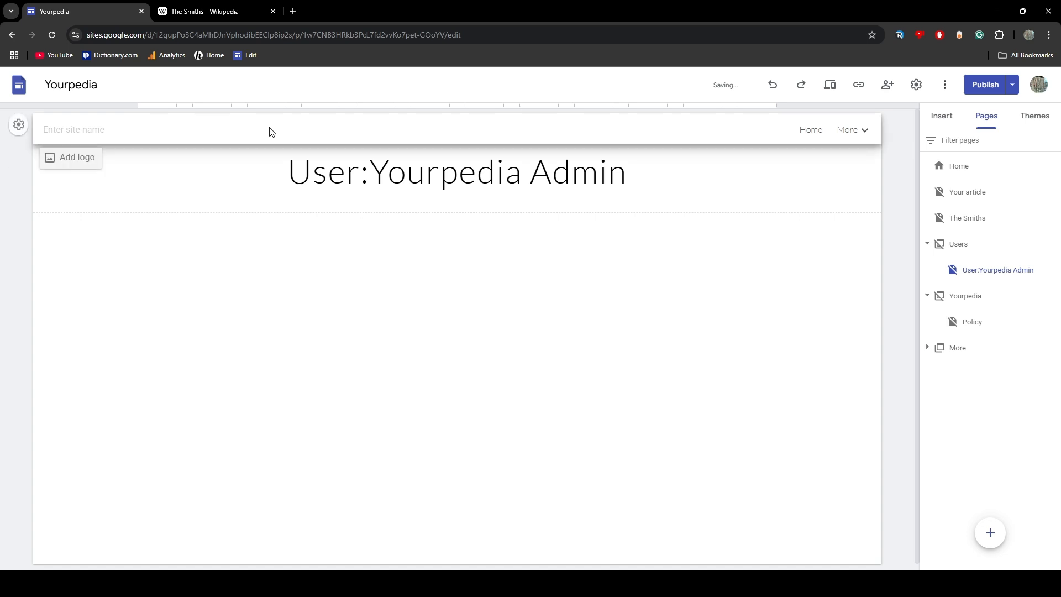
Make the "User:Yourpedia Admin" page title bold
click(288, 183)
triple_click(288, 183)
click(447, 131)
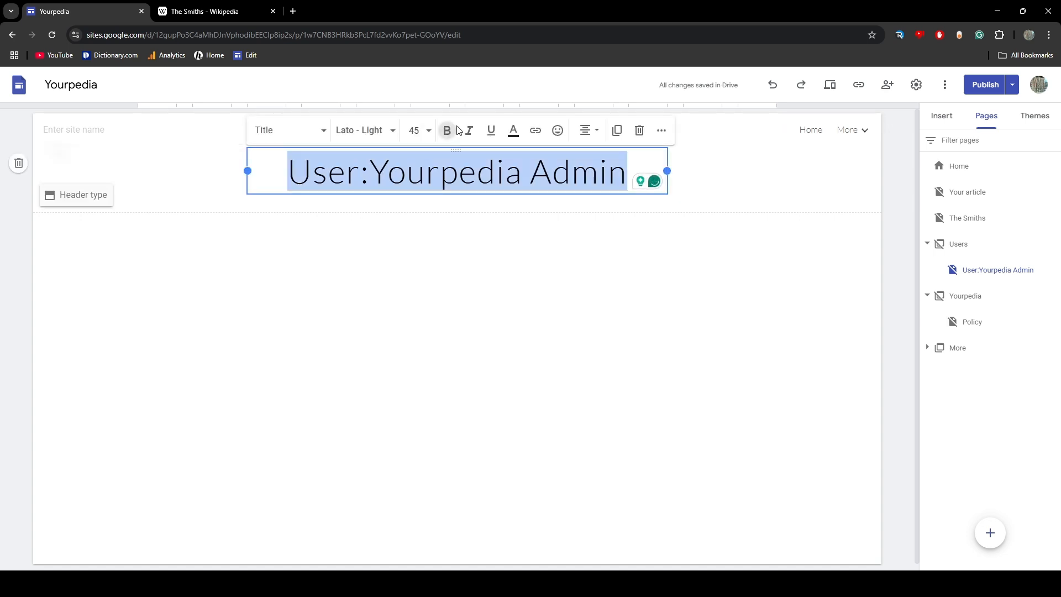
click(450, 300)
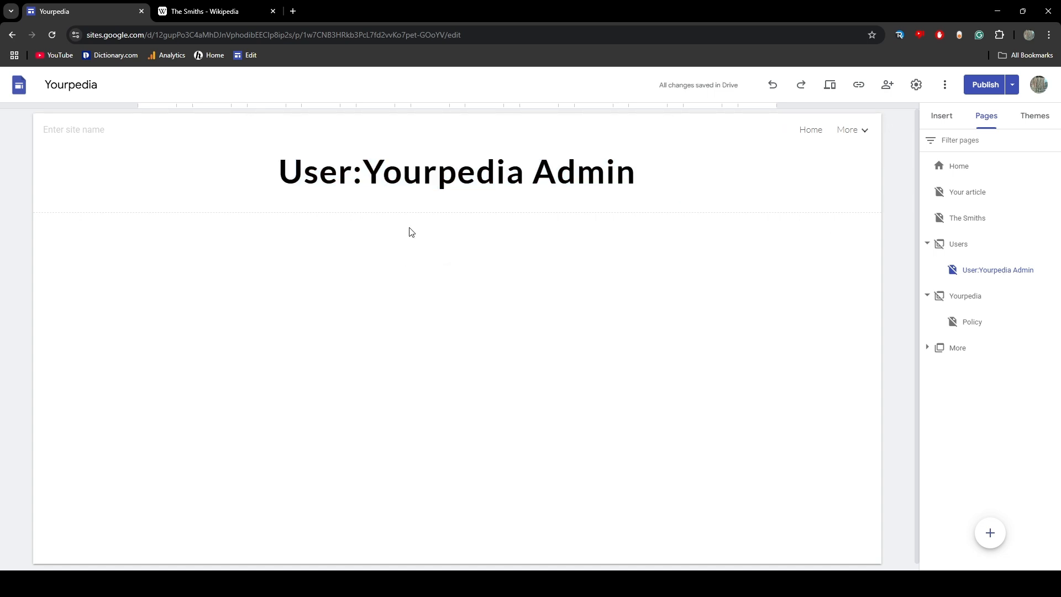
click(277, 172)
drag(277, 173, 678, 187)
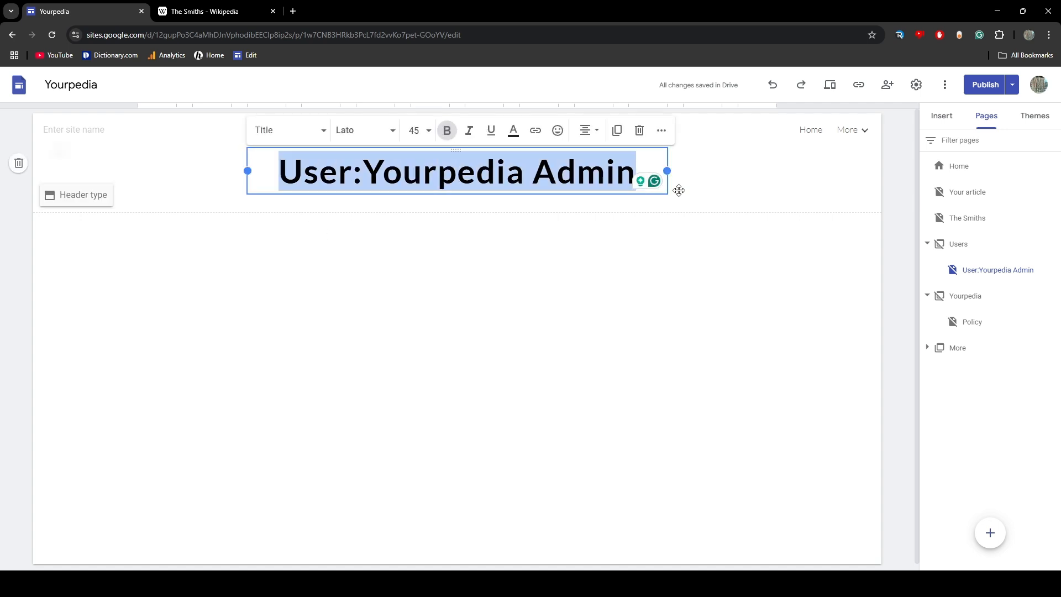
click(675, 326)
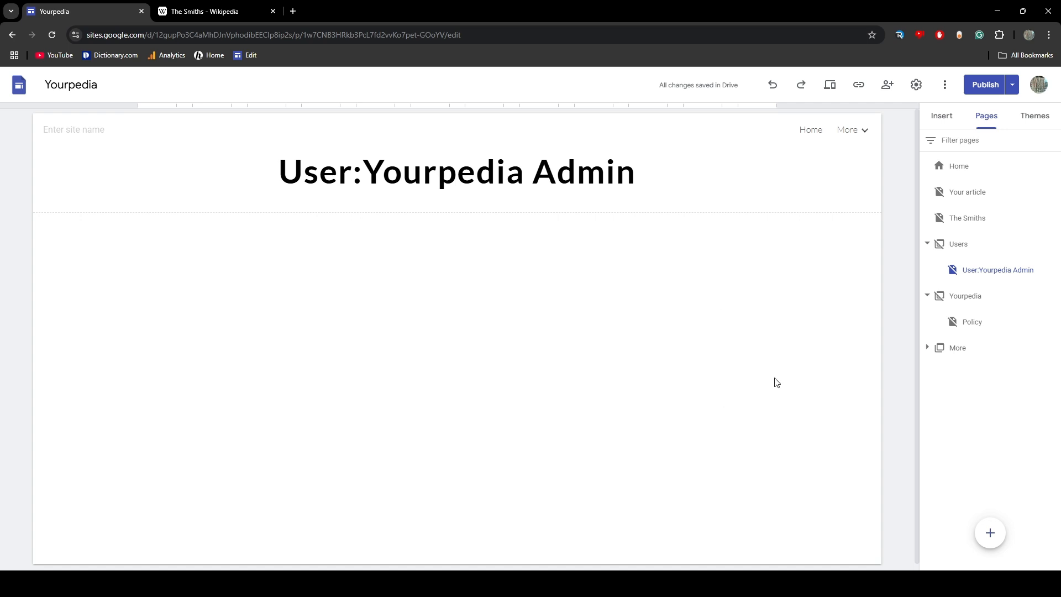
Add an empty text box below the title on the "User:Yourpedia Admin" page
double_click(309, 279)
click(308, 278)
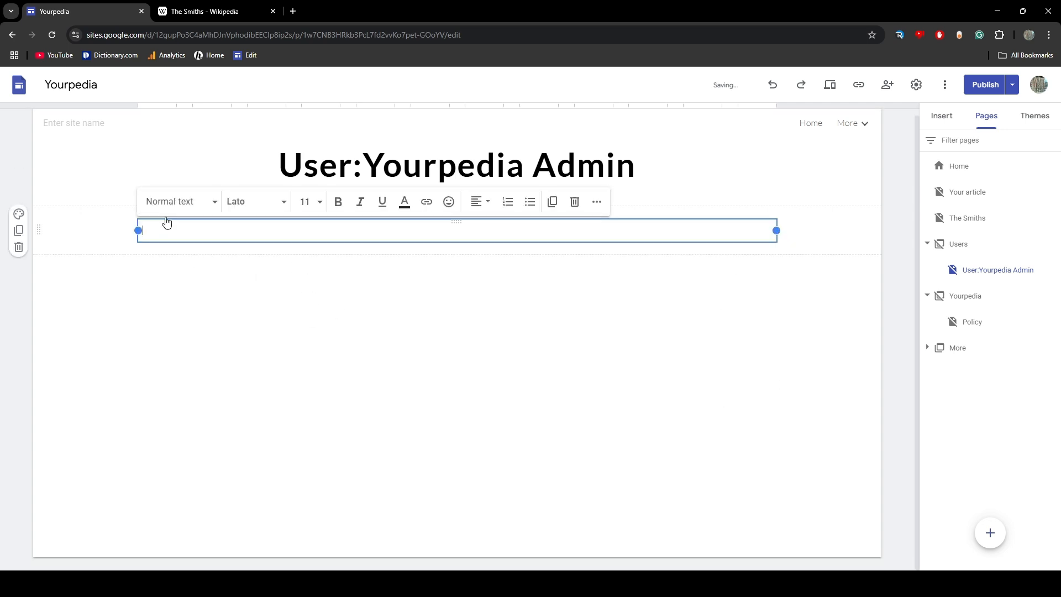
click(254, 365)
Switch to Wikipedia, search for "user:ser a", open the first suggested editor's user page and examine its layout and content
click(205, 11)
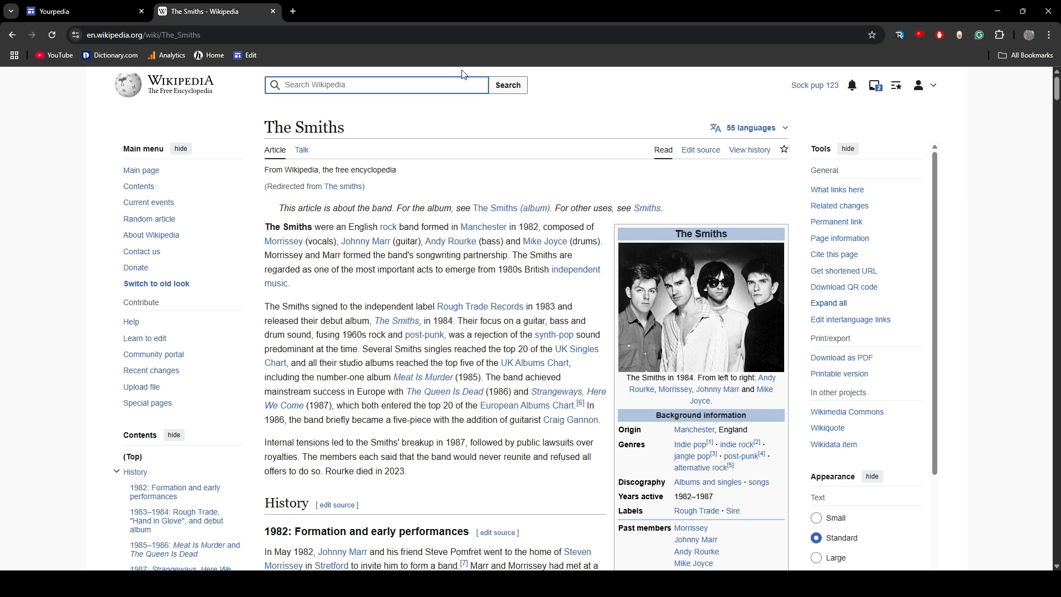
text(user:ser a)
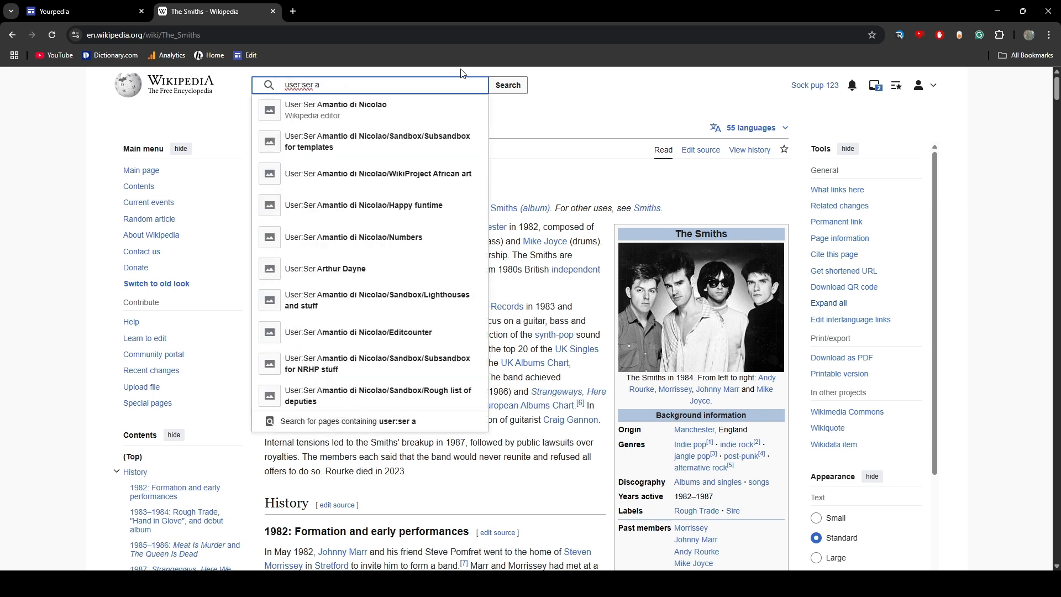
click(398, 109)
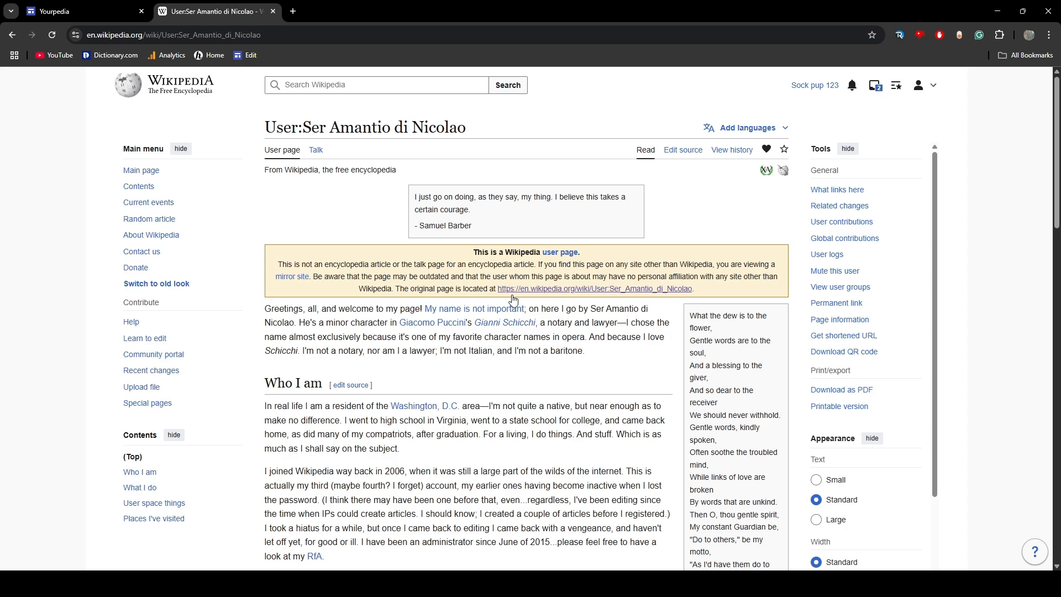
scroll(409, 323, down, 4)
scroll(351, 292, up, 2)
scroll(351, 292, down, 2)
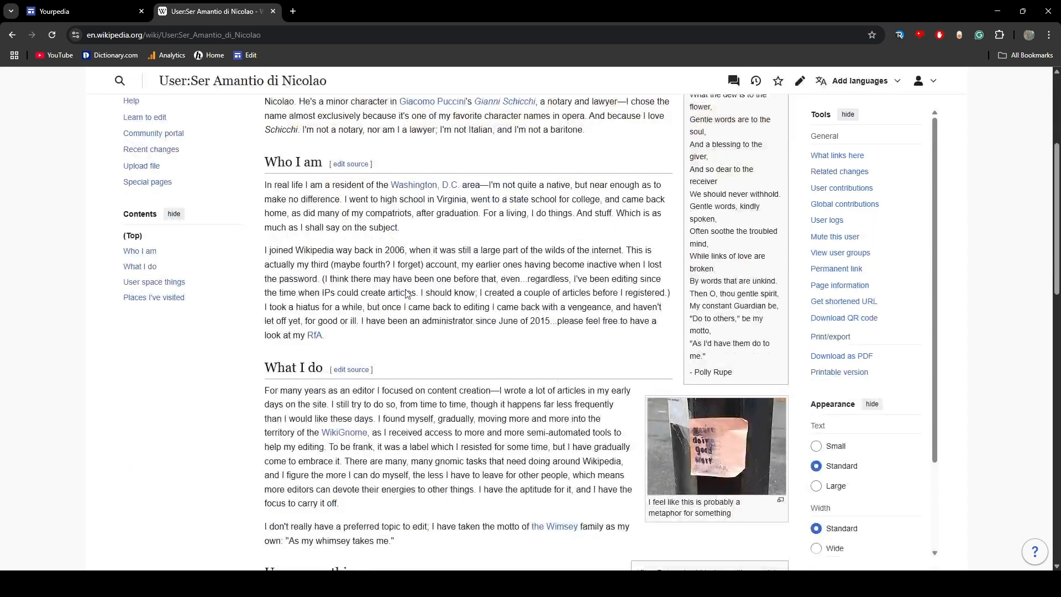
scroll(479, 316, up, 4)
scroll(478, 321, down, 17)
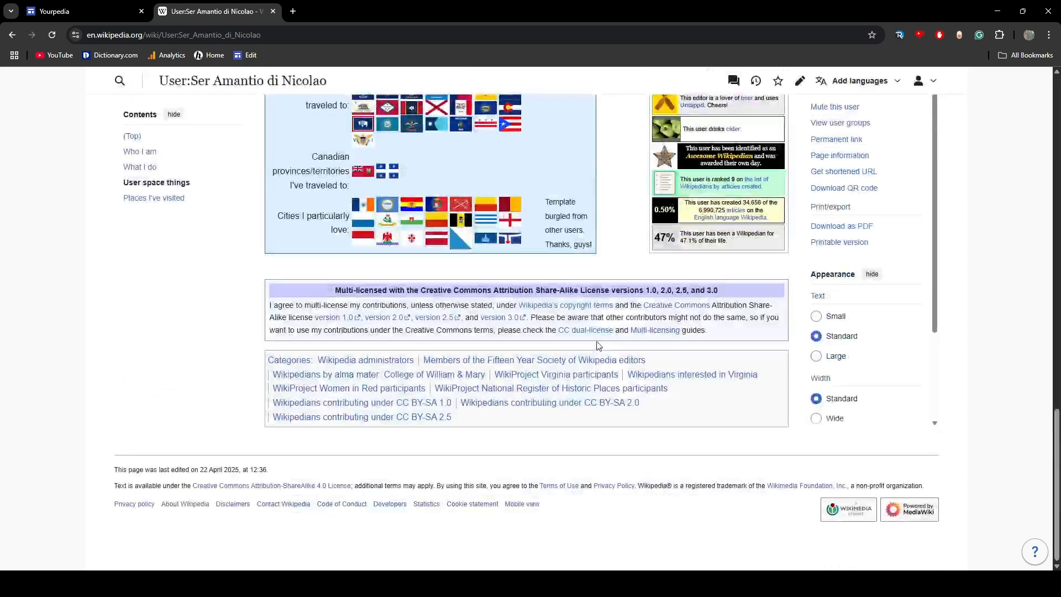
scroll(601, 330, up, 5)
scroll(601, 329, up, 10)
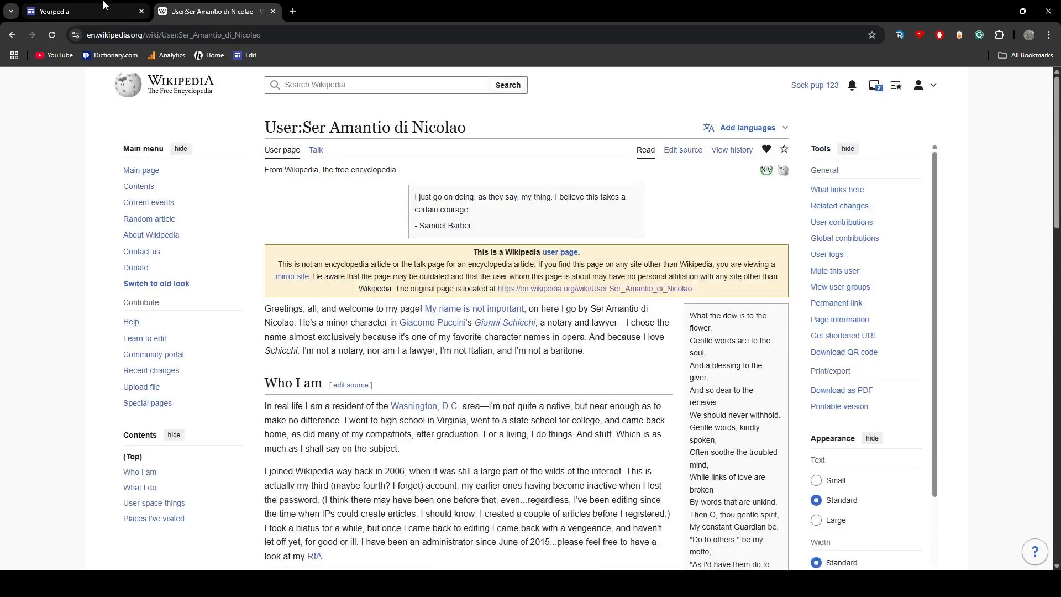
Compare the "User:Yourpedia Admin" page title in Google Sites with the title of the Wikipedia user page
click(83, 11)
drag(282, 163, 656, 132)
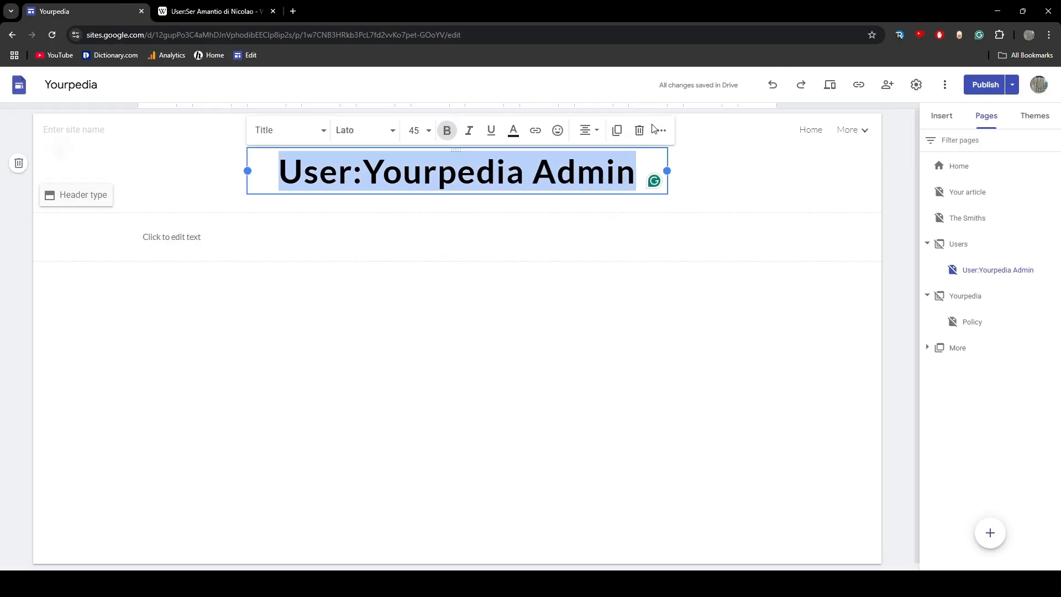
click(723, 427)
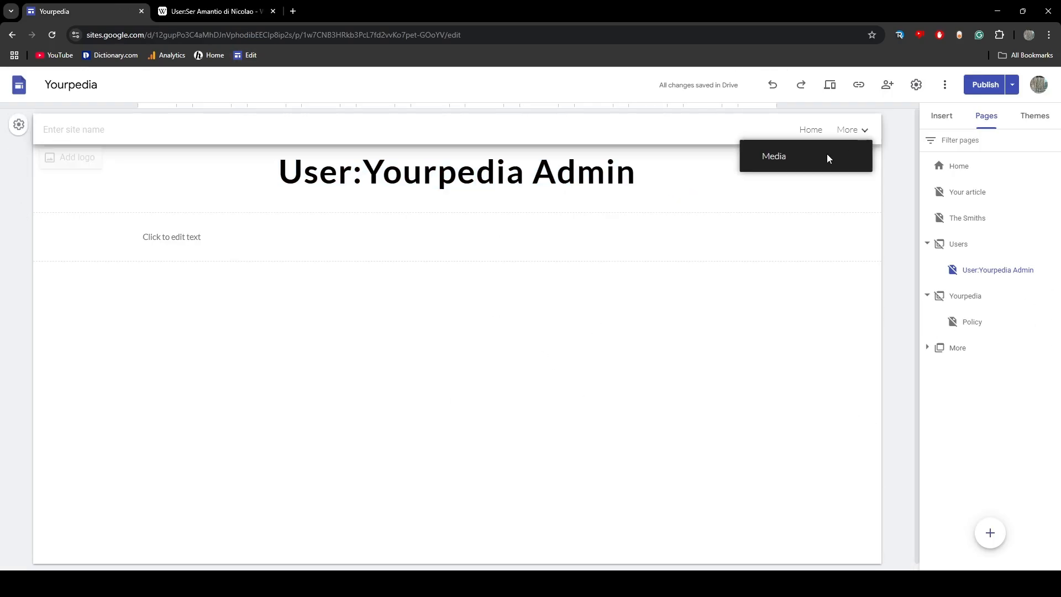
click(222, 11)
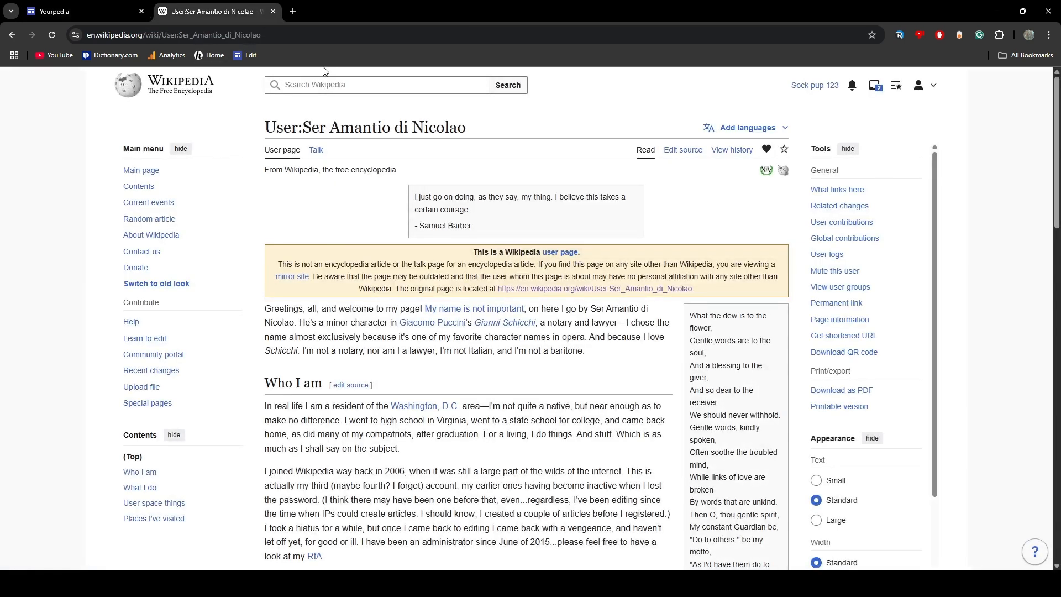
click(83, 11)
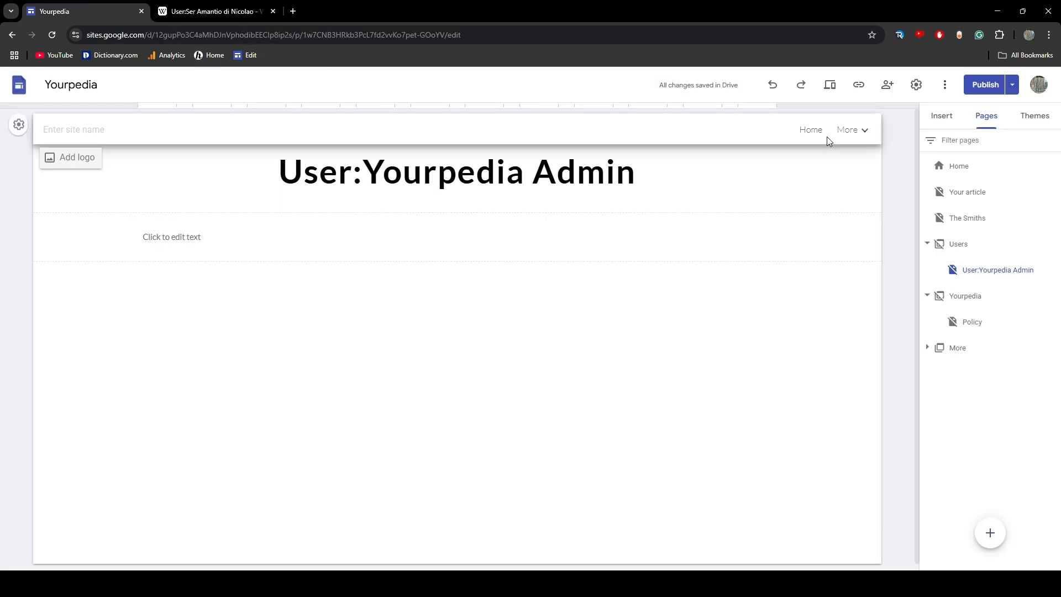
click(821, 135)
Review the "Your article" page, the Users and Yourpedia sections, and the Policy page of the site
click(983, 191)
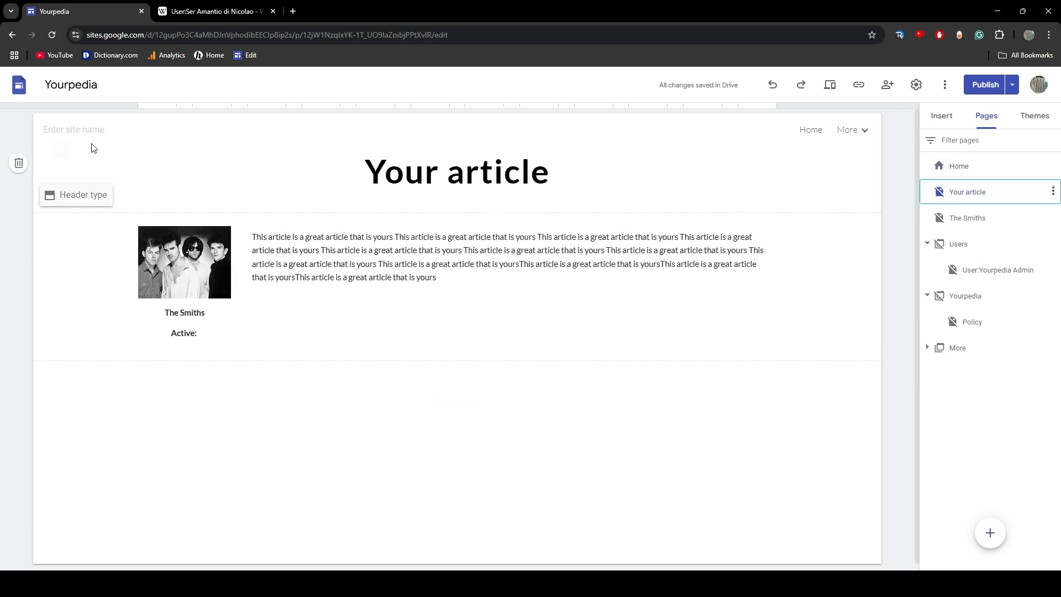
click(960, 254)
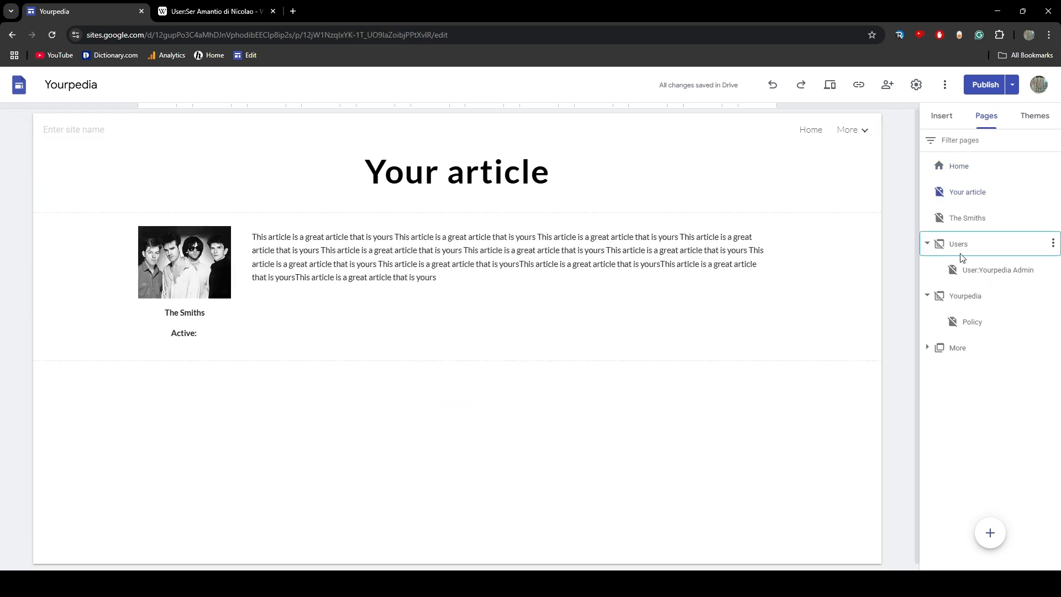
click(953, 301)
click(968, 329)
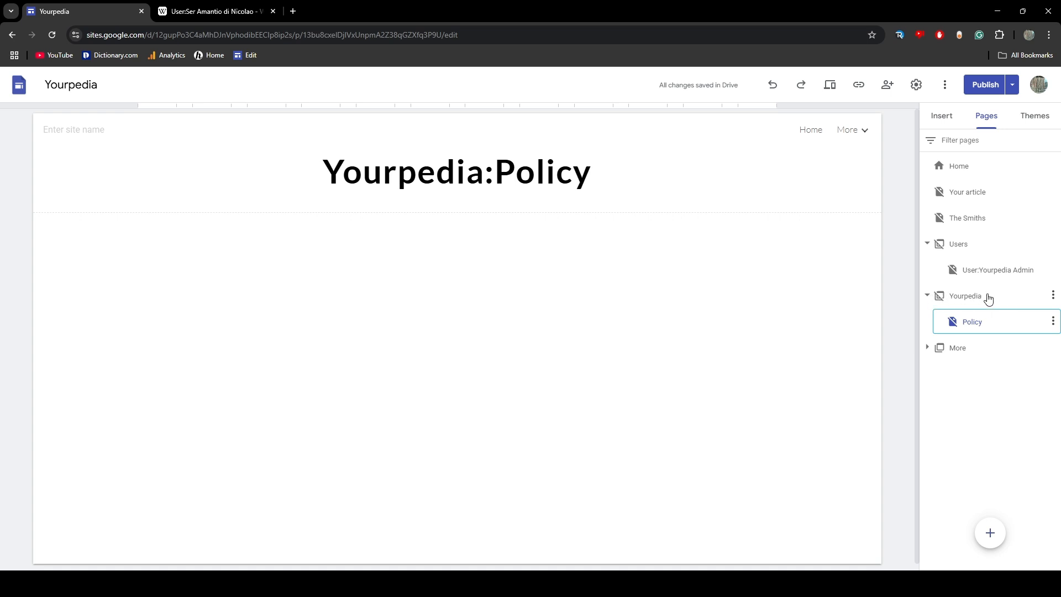
click(949, 297)
click(918, 321)
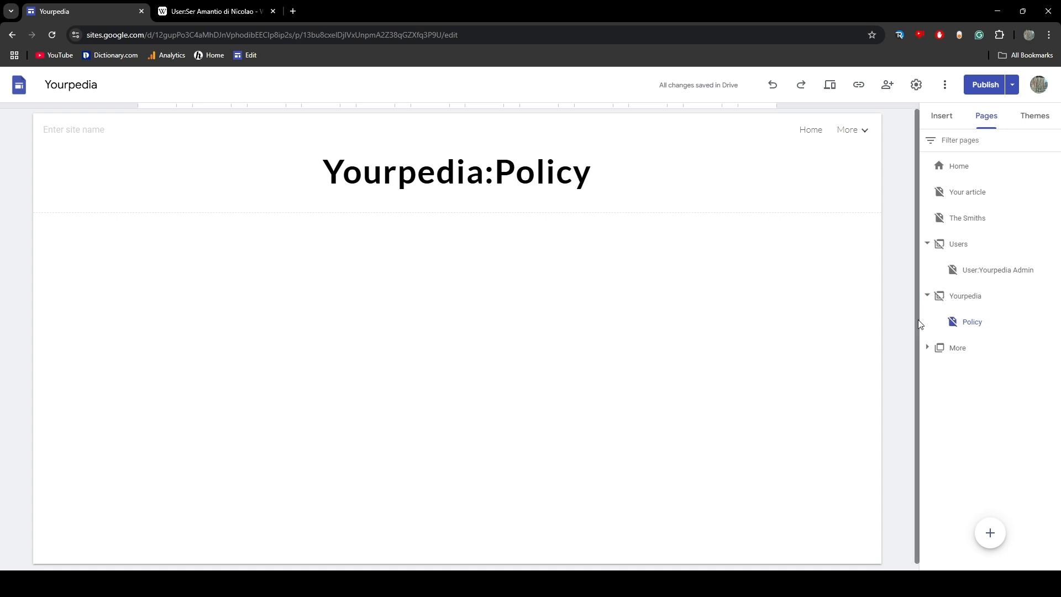
click(960, 330)
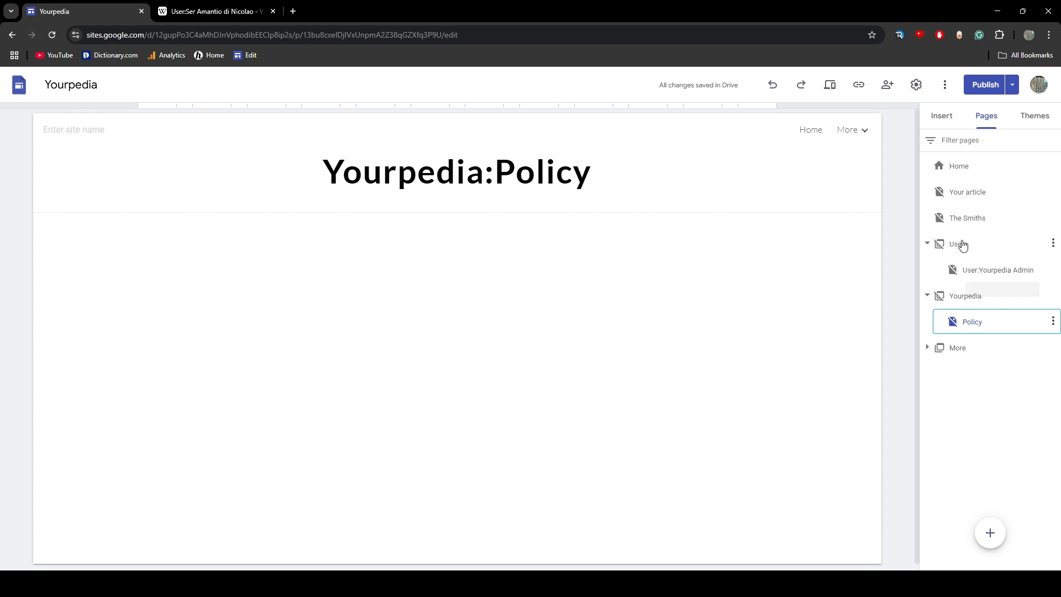
click(962, 195)
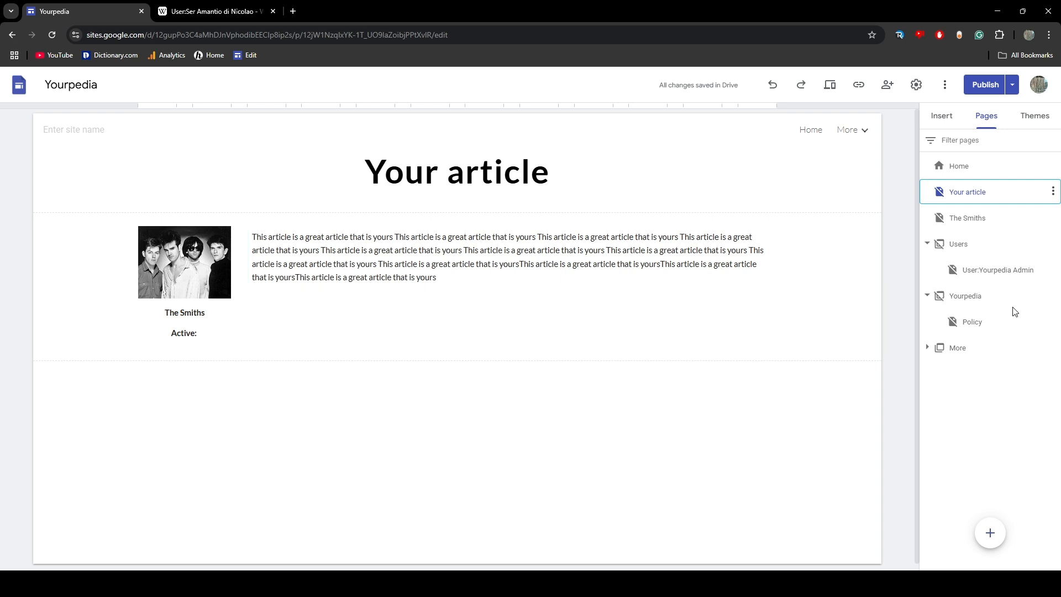
Open the Home page and examine its header, Search button and featured article section
click(951, 166)
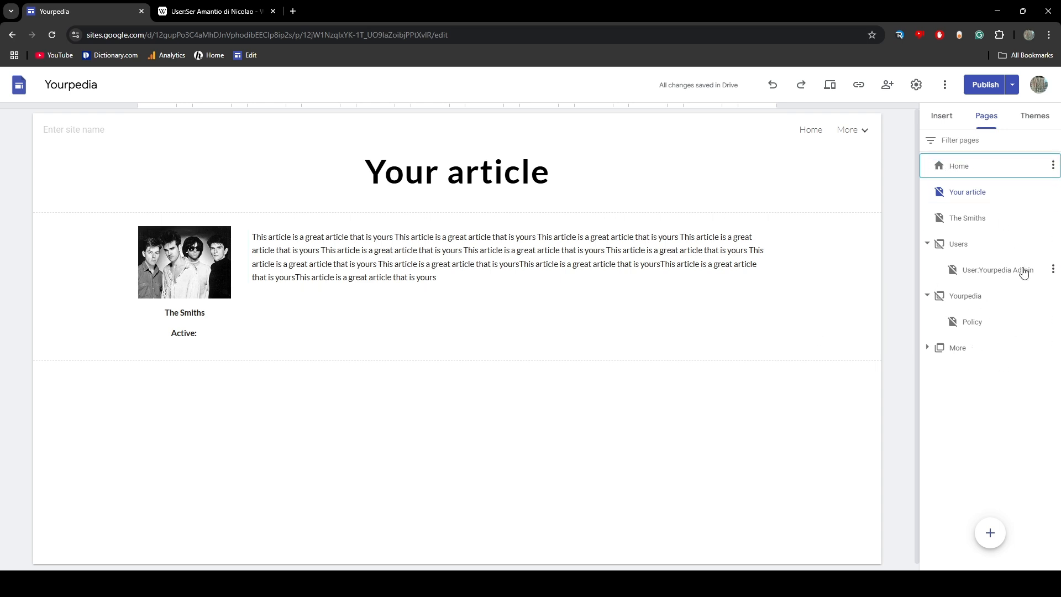
scroll(481, 347, down, 2)
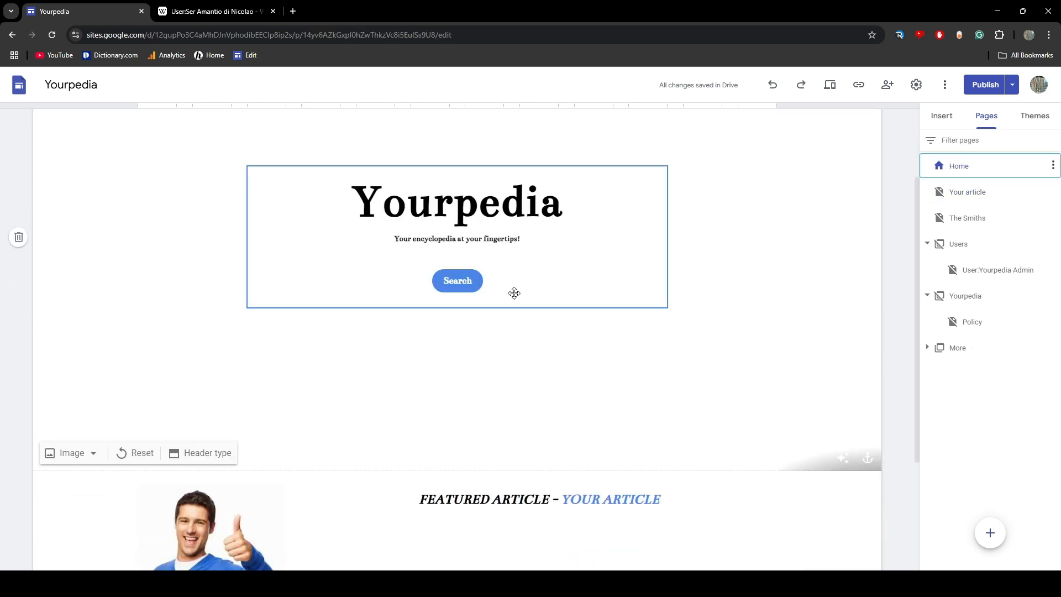
scroll(520, 321, down, 3)
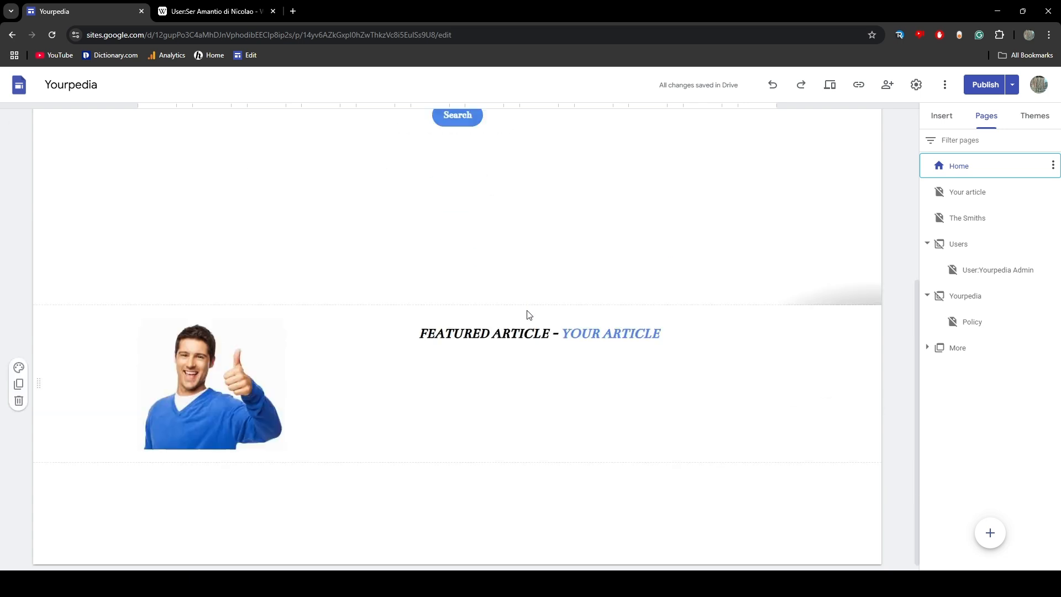
scroll(575, 331, up, 5)
scroll(525, 348, down, 2)
scroll(492, 332, down, 3)
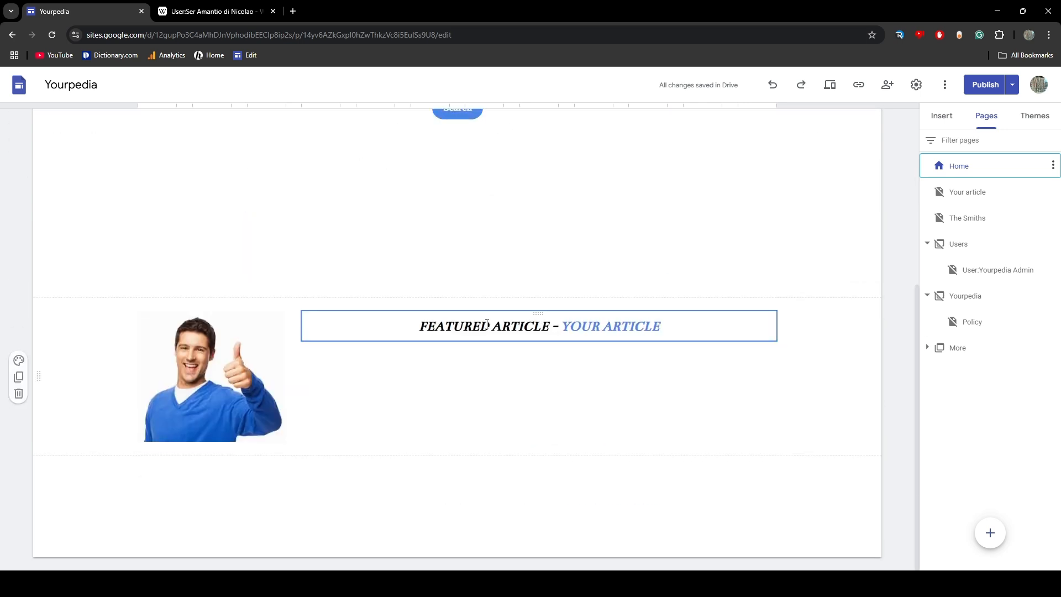
scroll(484, 318, up, 4)
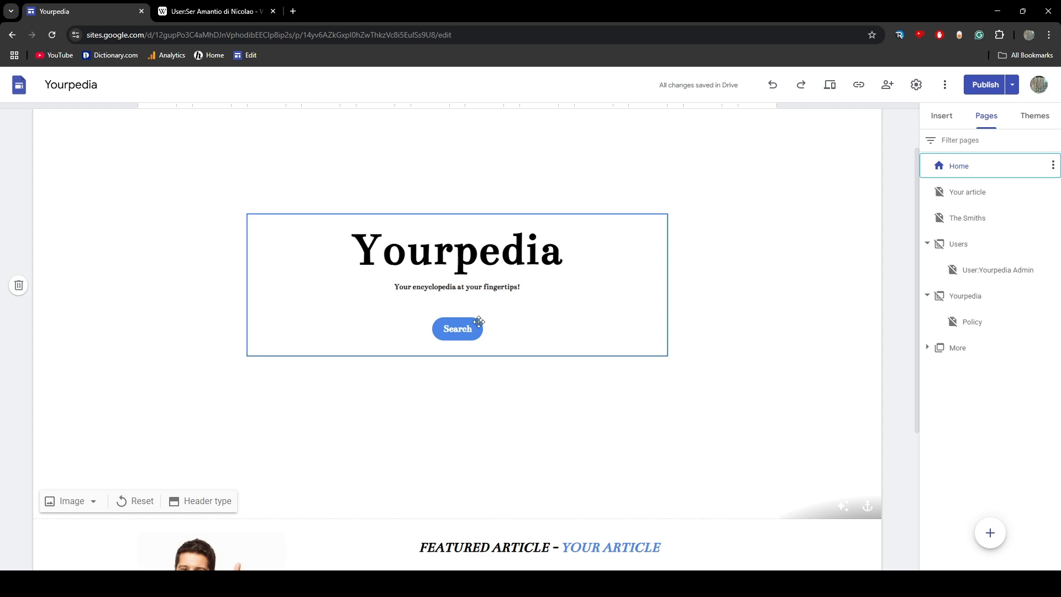
Open the HTML code of the home page's embedded Search button and read through it to the button's link address
double_click(479, 325)
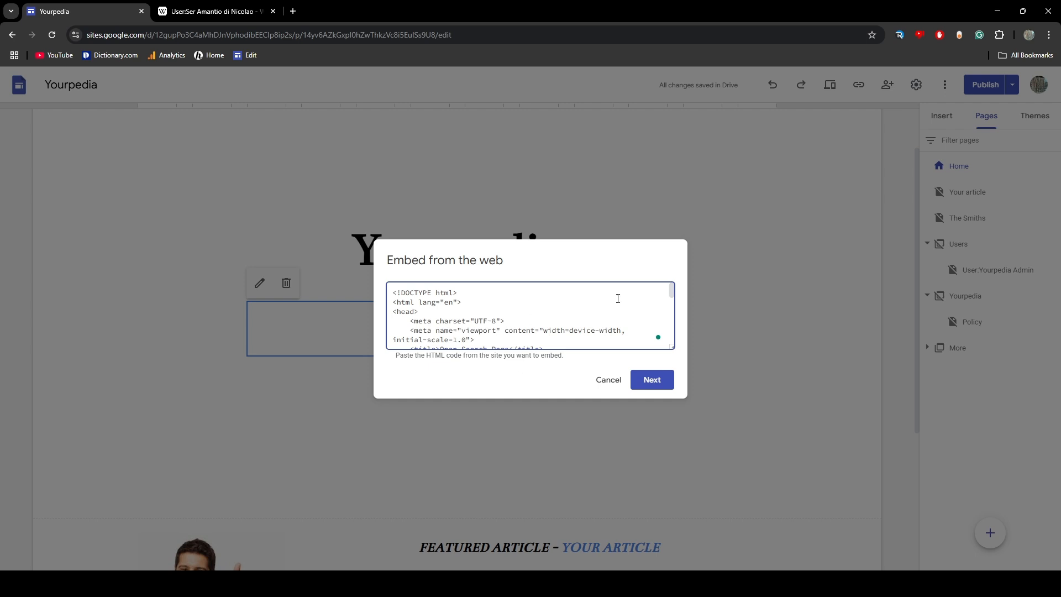
scroll(671, 290, down, 2)
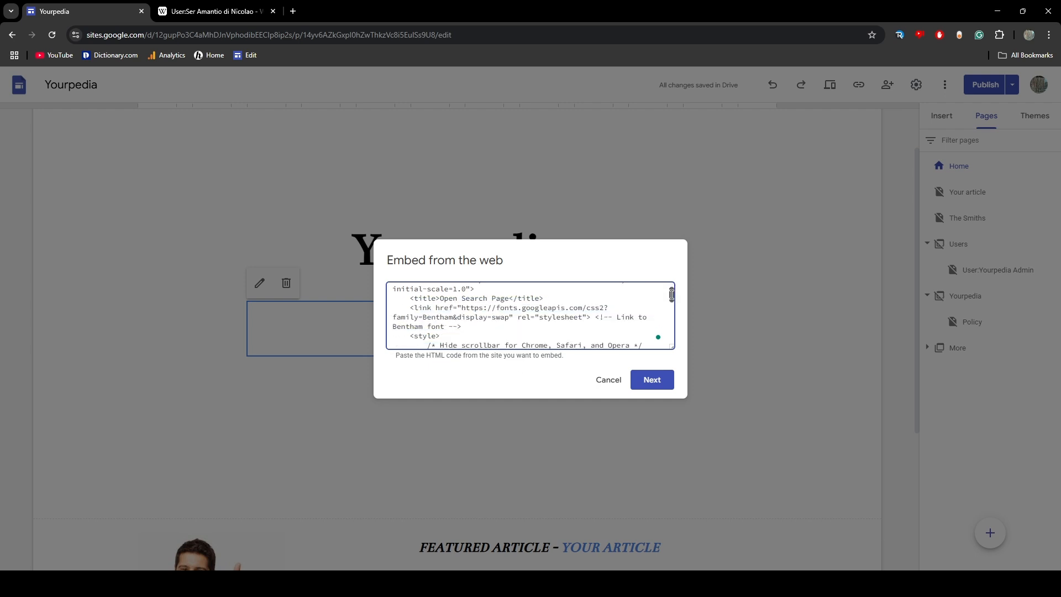
scroll(672, 290, up, 2)
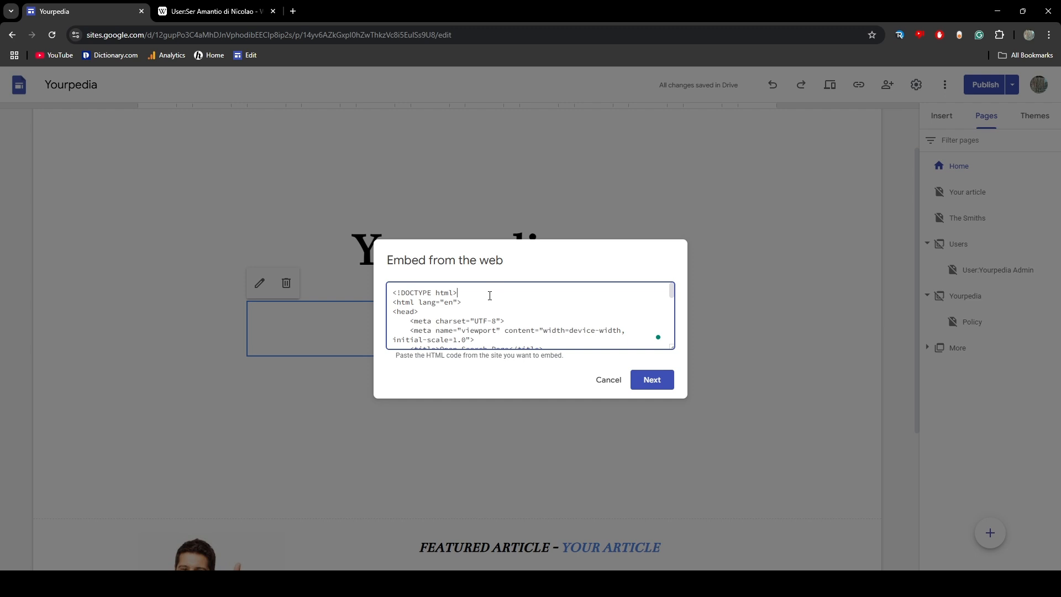
drag(490, 296, 602, 344)
click(388, 293)
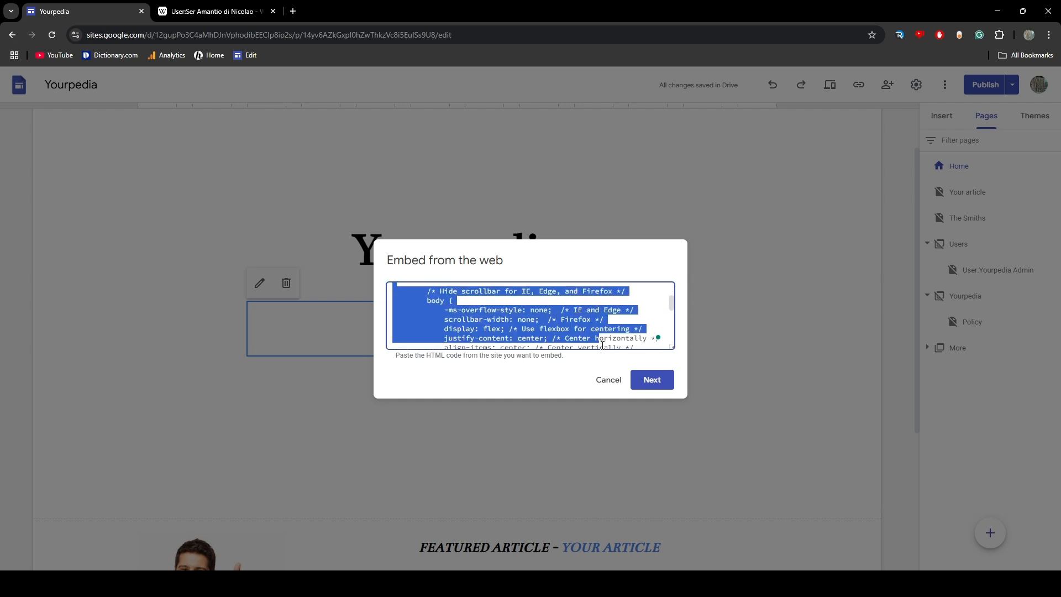
click(570, 309)
scroll(570, 309, down, 5)
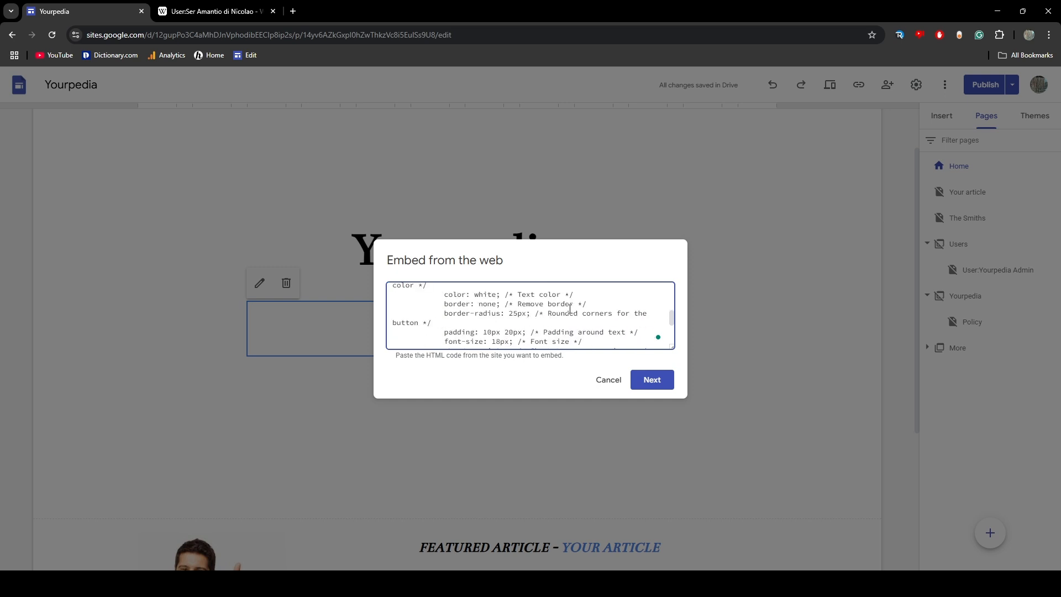
scroll(570, 309, down, 3)
scroll(577, 308, down, 3)
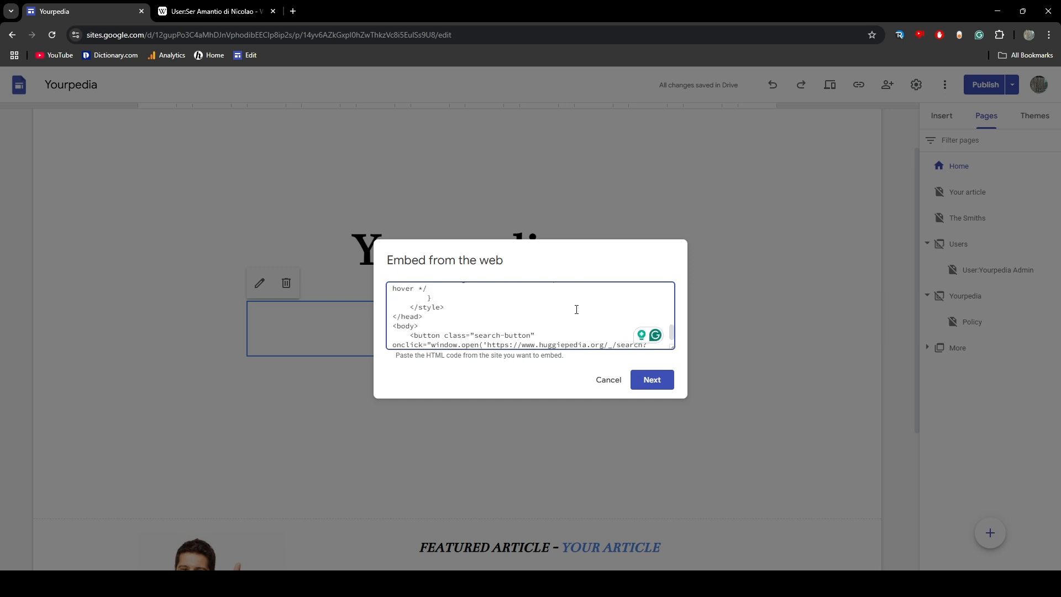
drag(673, 331, 673, 332)
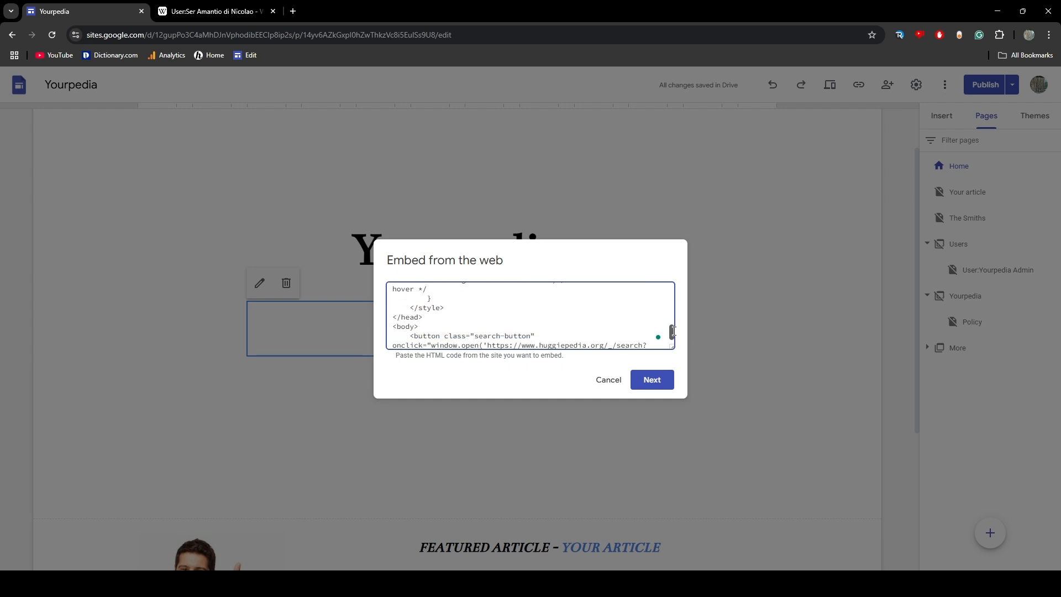
double_click(577, 345)
text(yourpe)
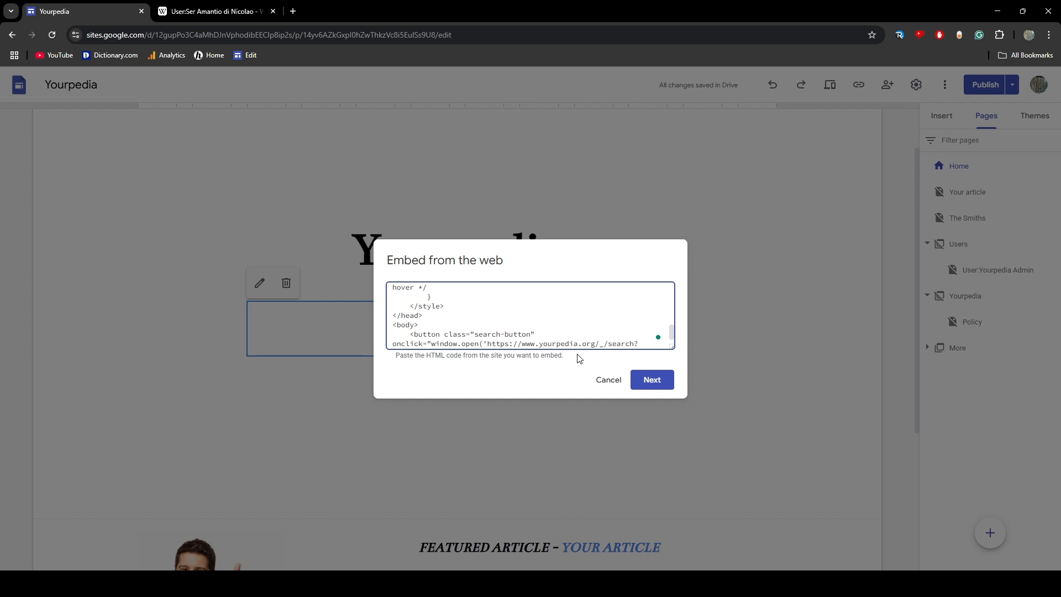
scroll(538, 301, up, 1)
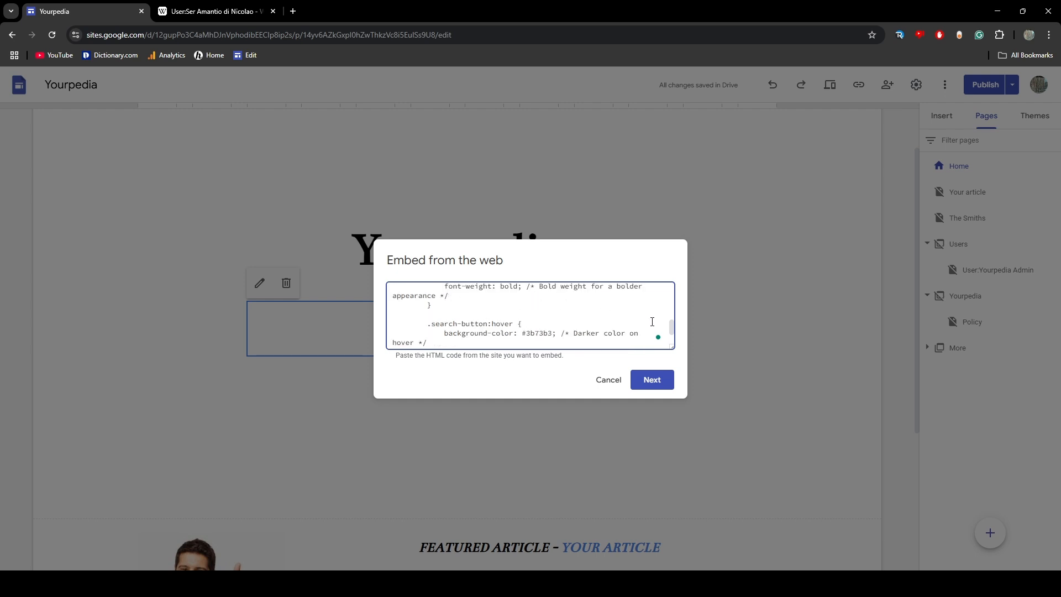
mouse_move(672, 326)
mouse_down()
mouse_move(668, 288)
mouse_move(670, 335)
mouse_up()
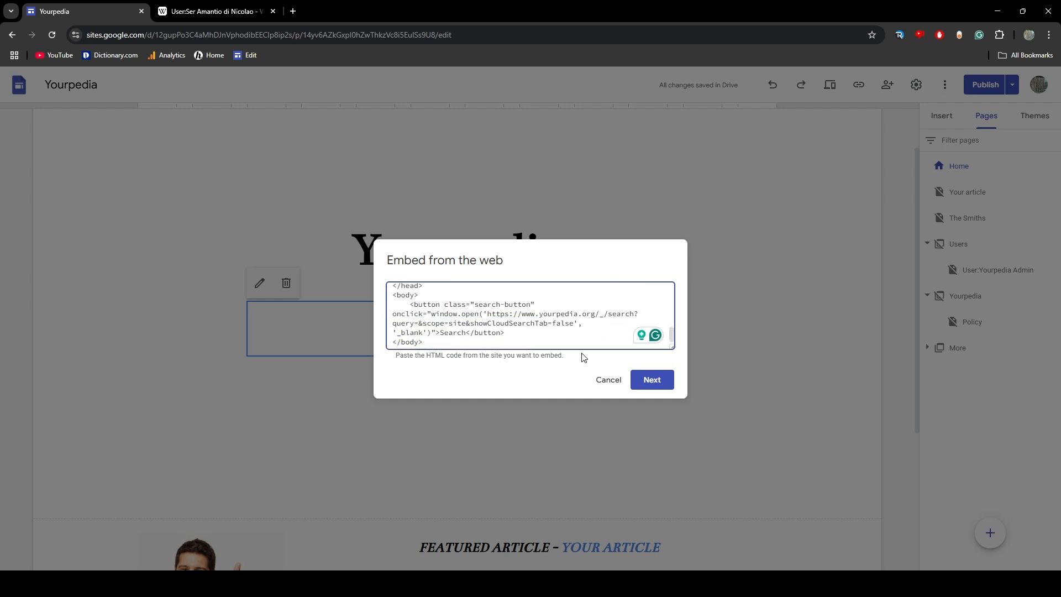
drag(596, 313, 522, 316)
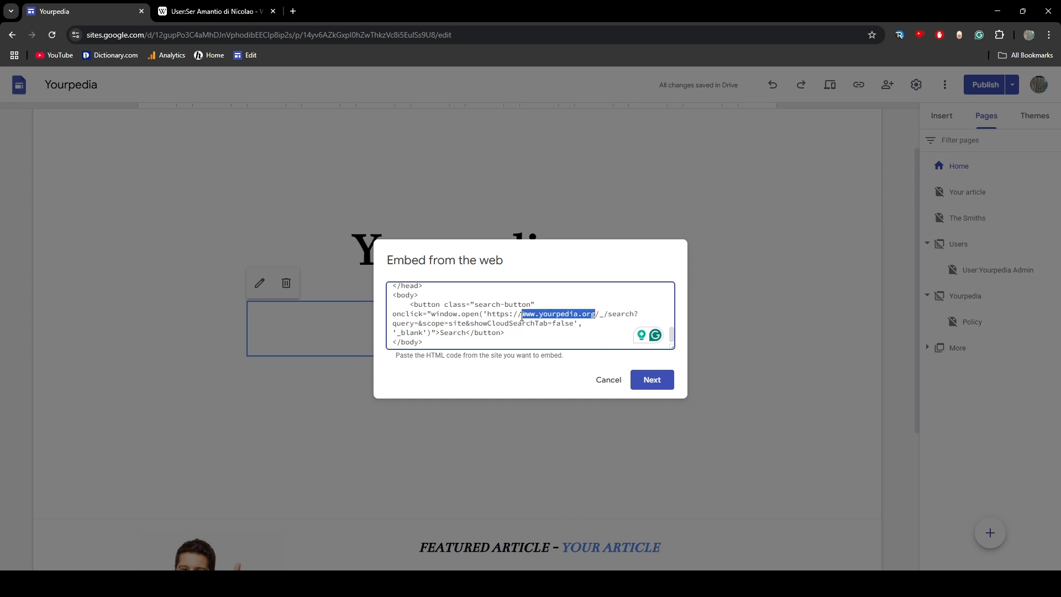
double_click(614, 314)
click(608, 380)
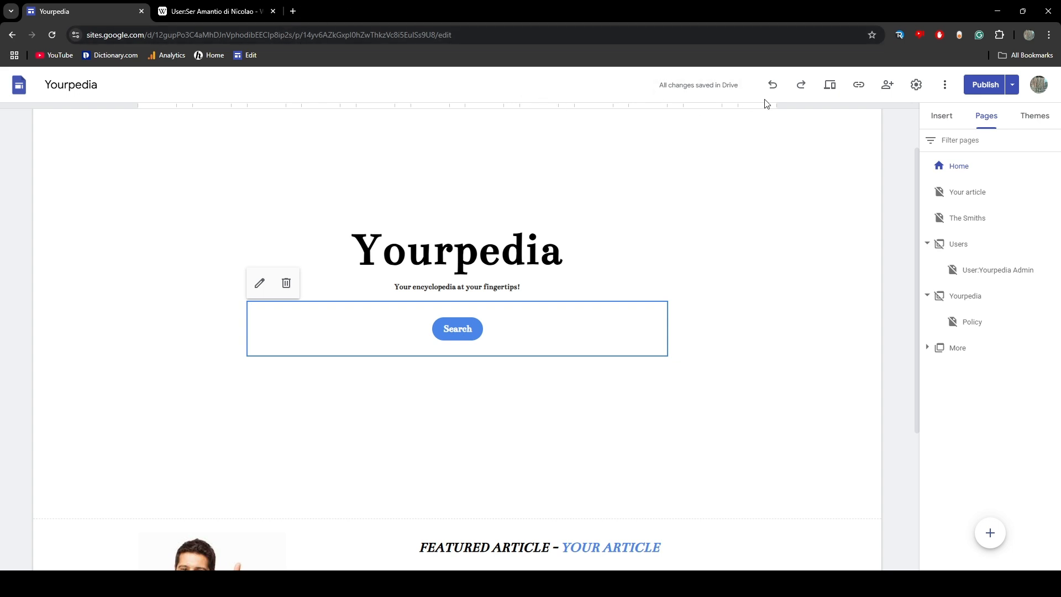
Copy the published site link of the Home page
click(859, 85)
click(650, 325)
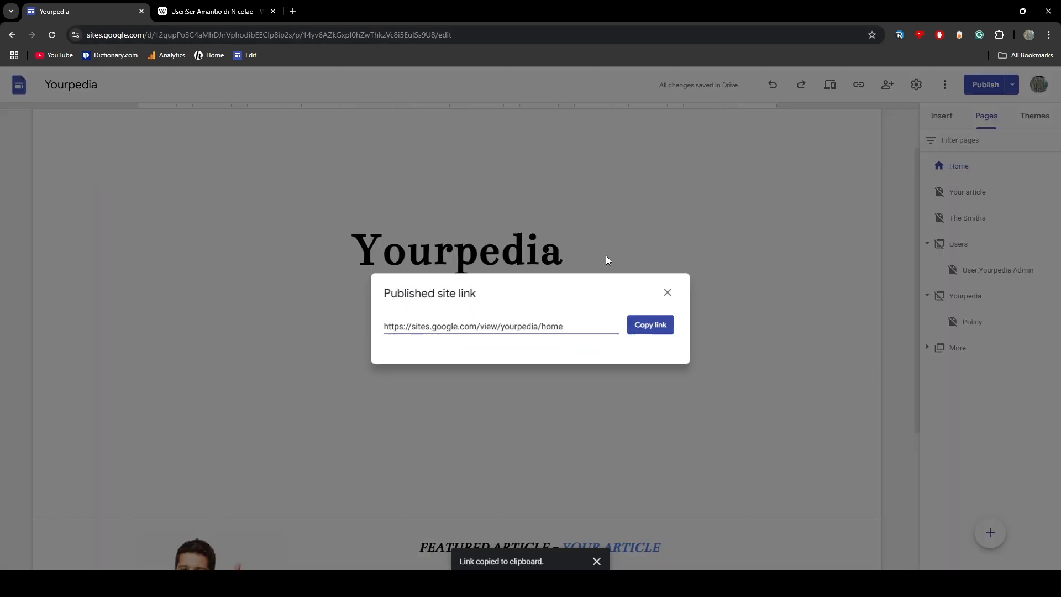
Open the published Yourpedia home page in a new browser tab using the copied site link
click(607, 259)
click(293, 11)
key(ctrl+v)
key(Return)
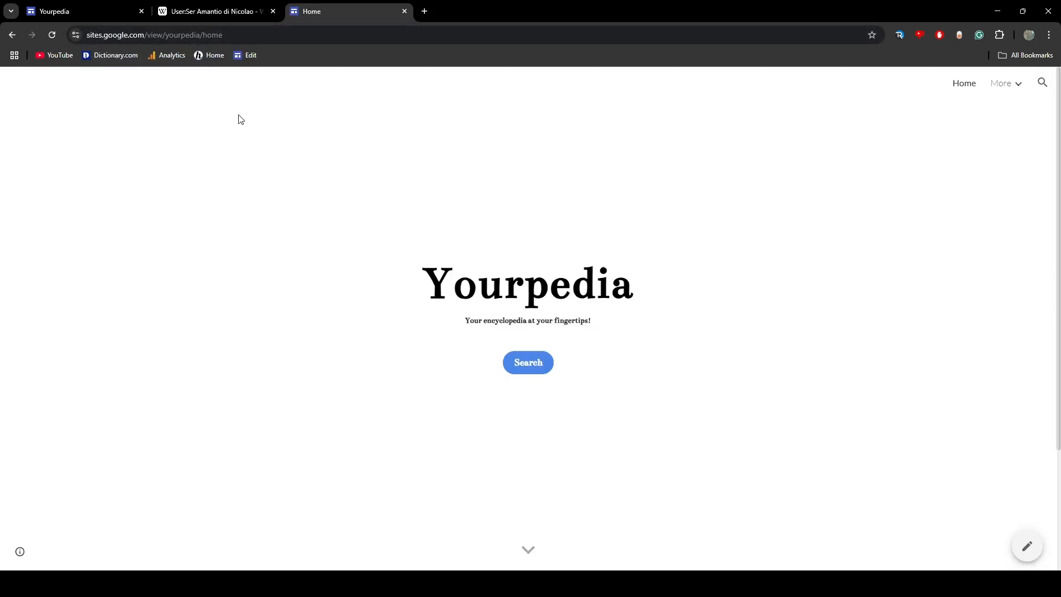
Search the published site for ".", return to the home page and look over its Search button and featured article
click(1042, 83)
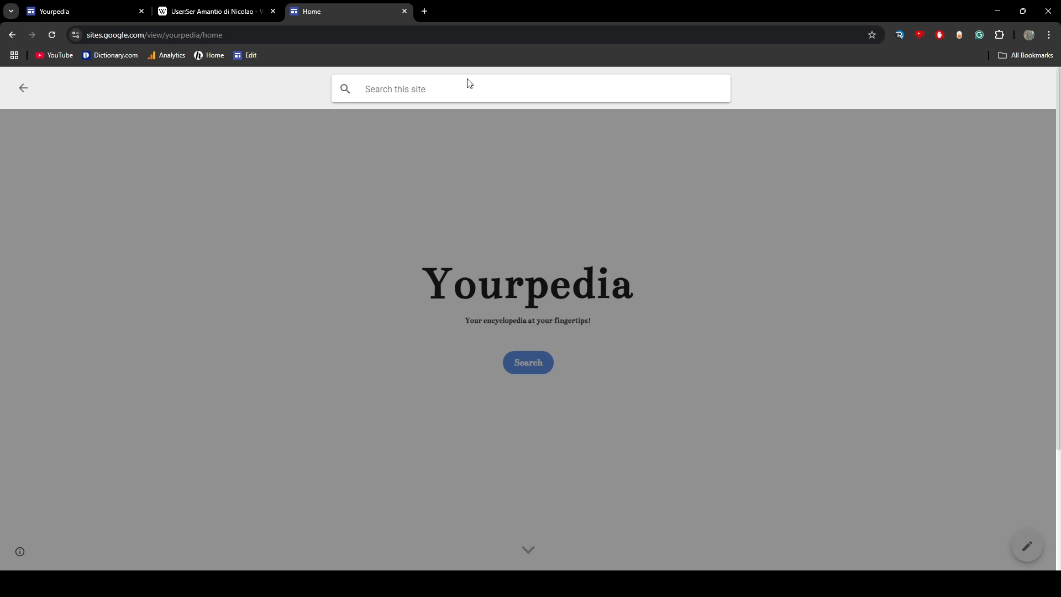
text(.)
key(Return)
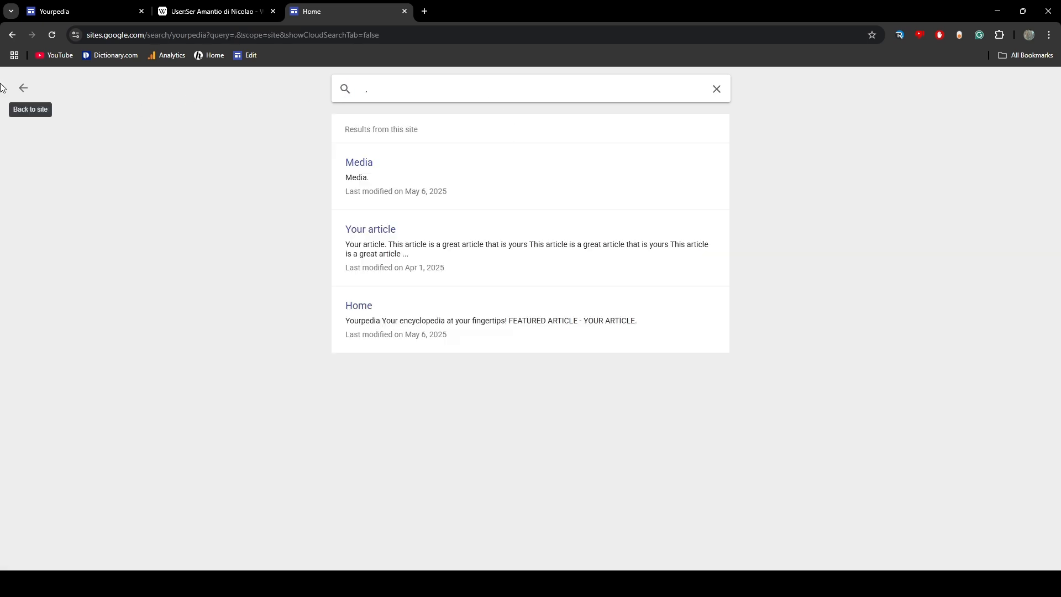
click(22, 89)
scroll(773, 387, down, 3)
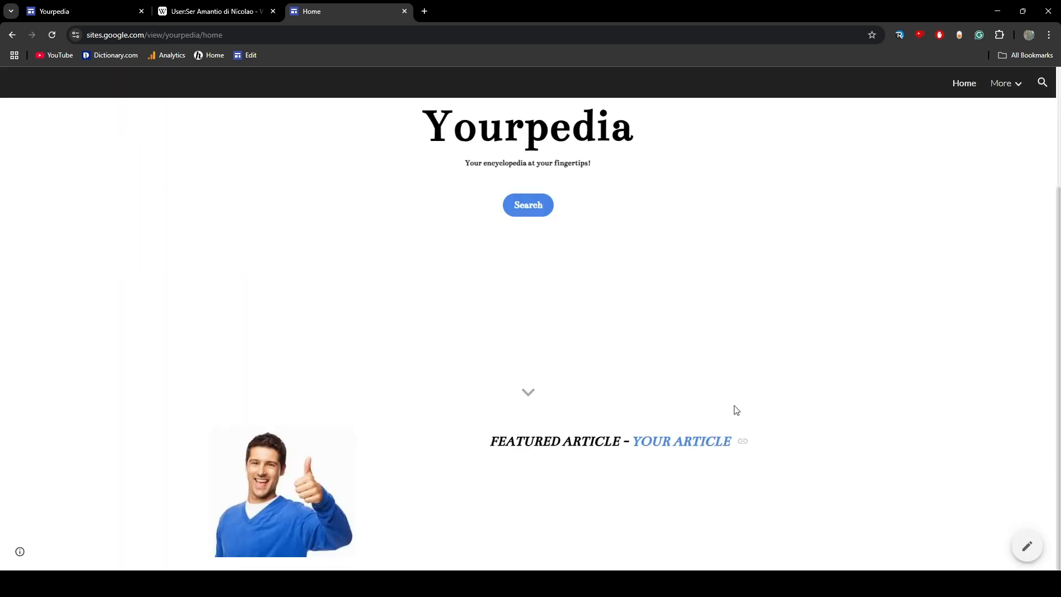
scroll(734, 409, up, 3)
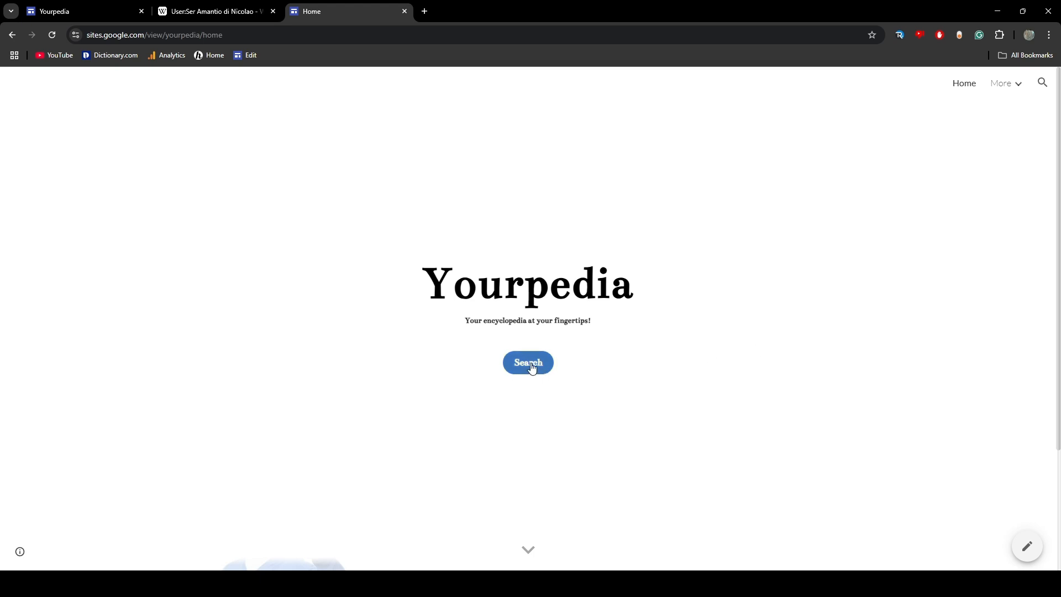
Close the Wikipedia user page tab and stay on the published Yourpedia home page
click(201, 6)
click(310, 7)
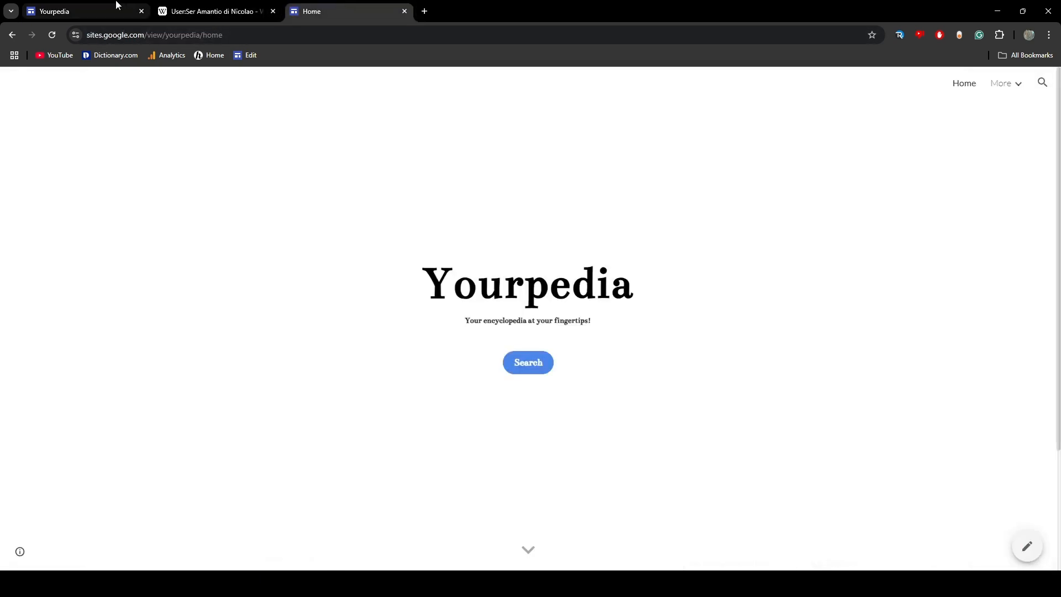
click(273, 11)
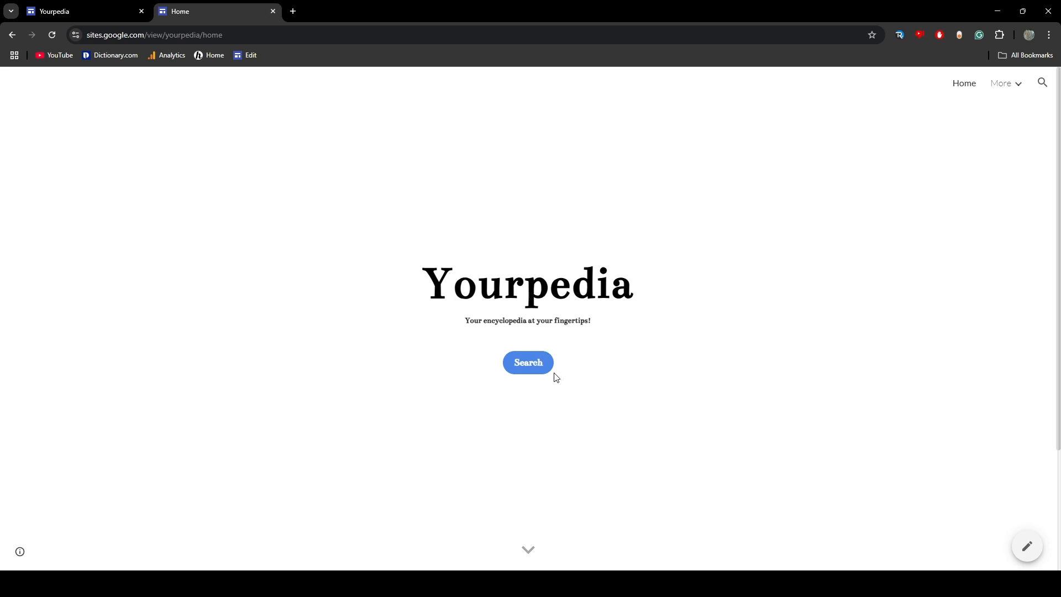
Examine the published site's built-in search bar, opening and dismissing it, and compare it with the home page's Search button
click(1037, 90)
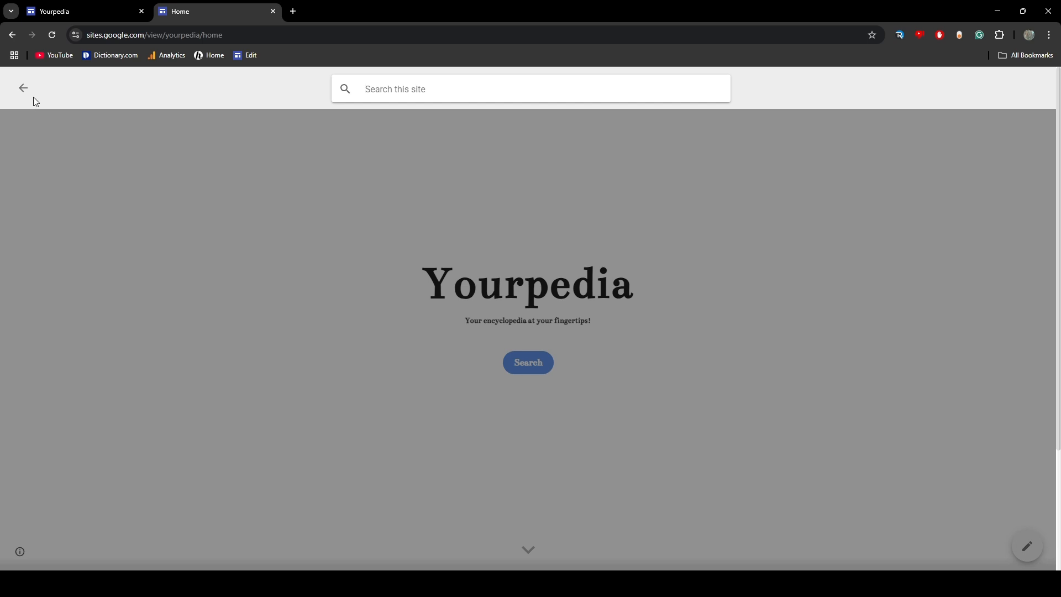
click(128, 201)
scroll(469, 130, down, 3)
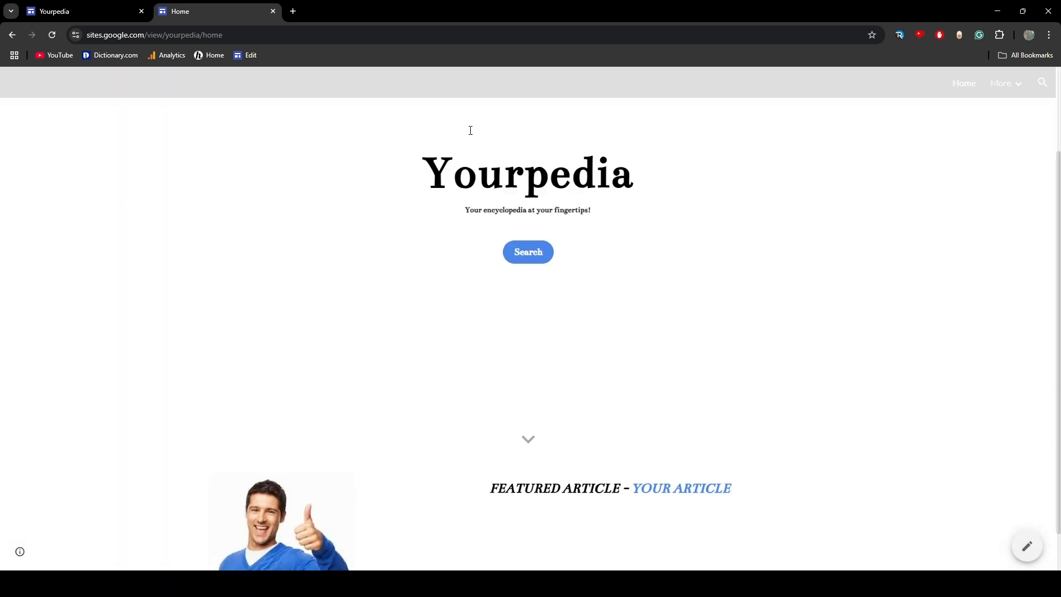
scroll(915, 225, up, 3)
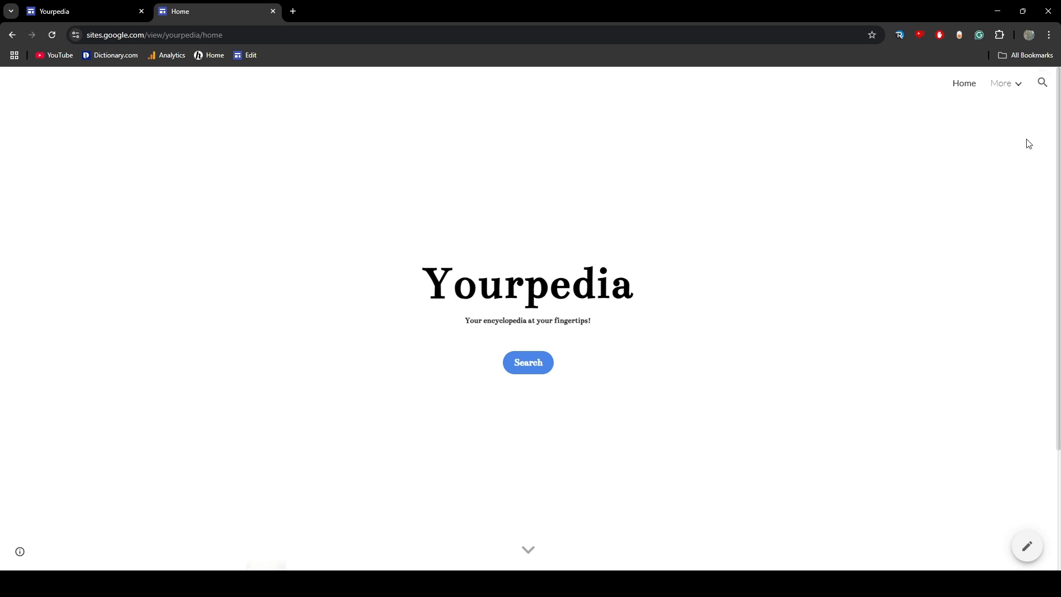
click(1042, 83)
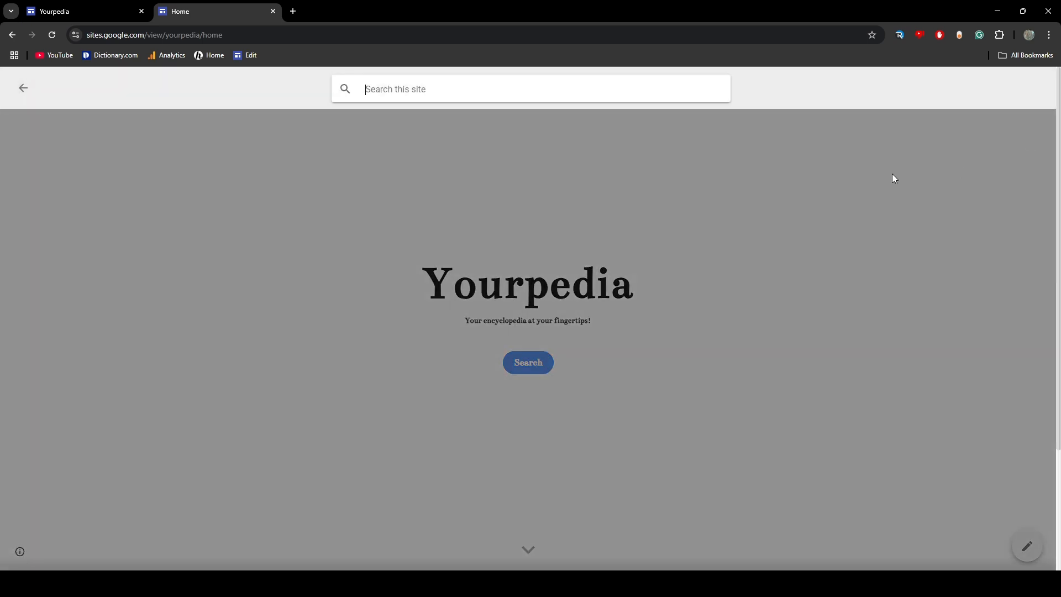
click(385, 156)
click(1042, 83)
click(435, 151)
Return to the site editor, try renaming the Home page to Yourpedia, and restore the name Home
click(132, 11)
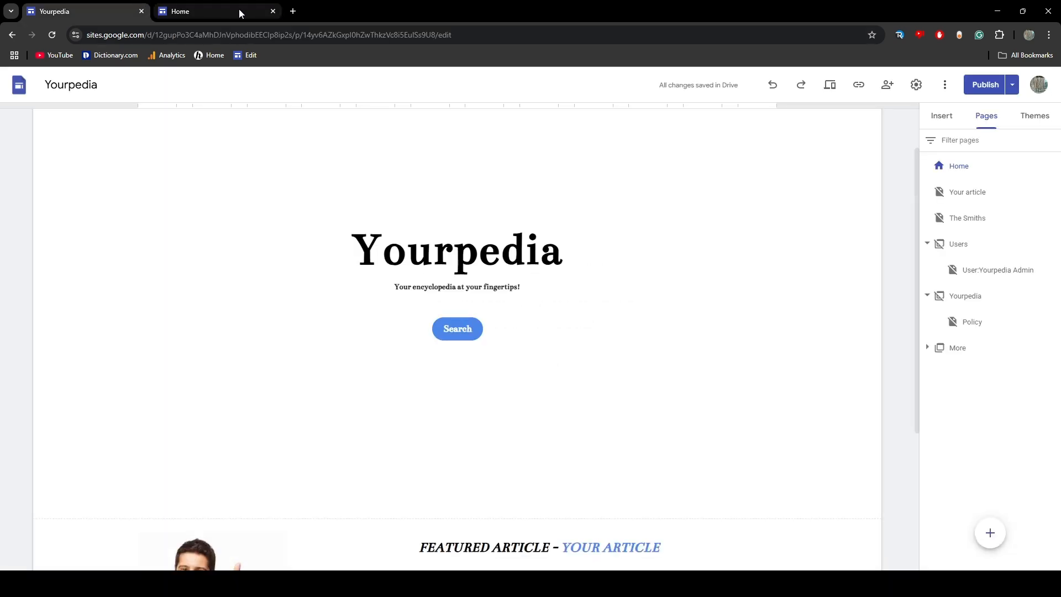
scroll(818, 136, up, 2)
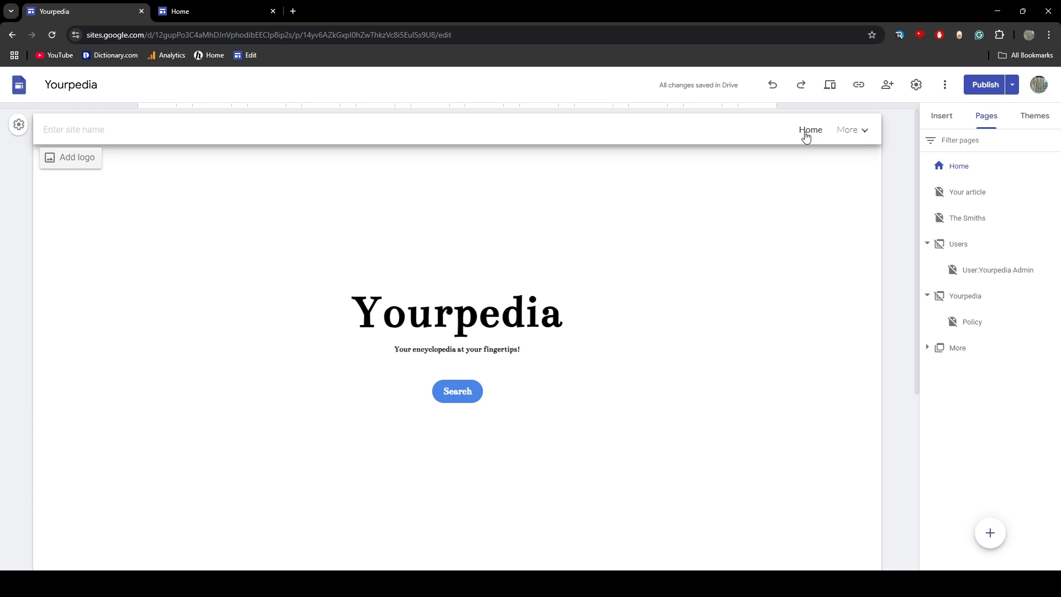
double_click(990, 168)
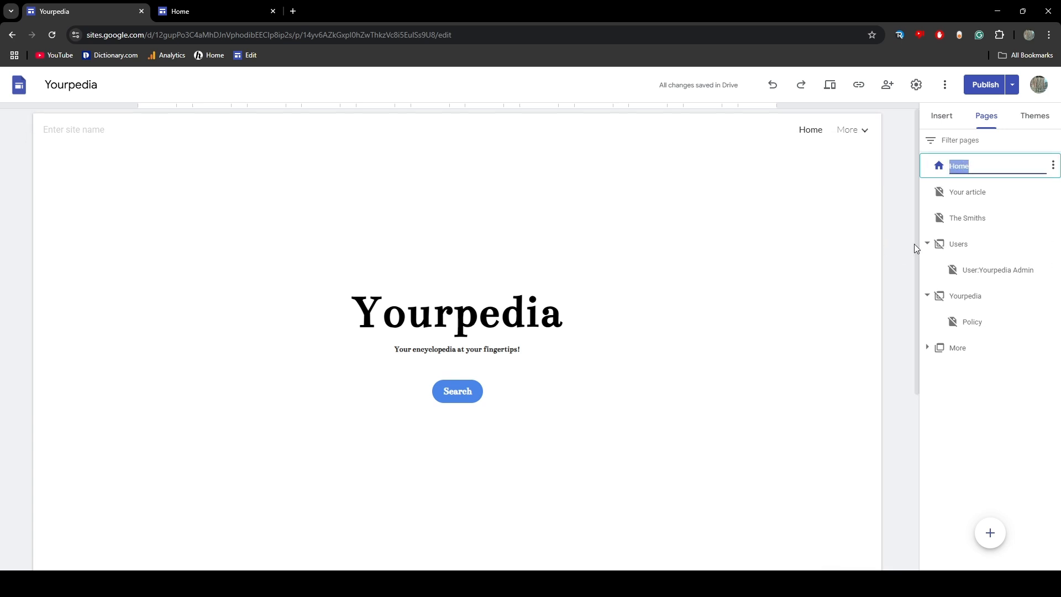
text(Yourped)
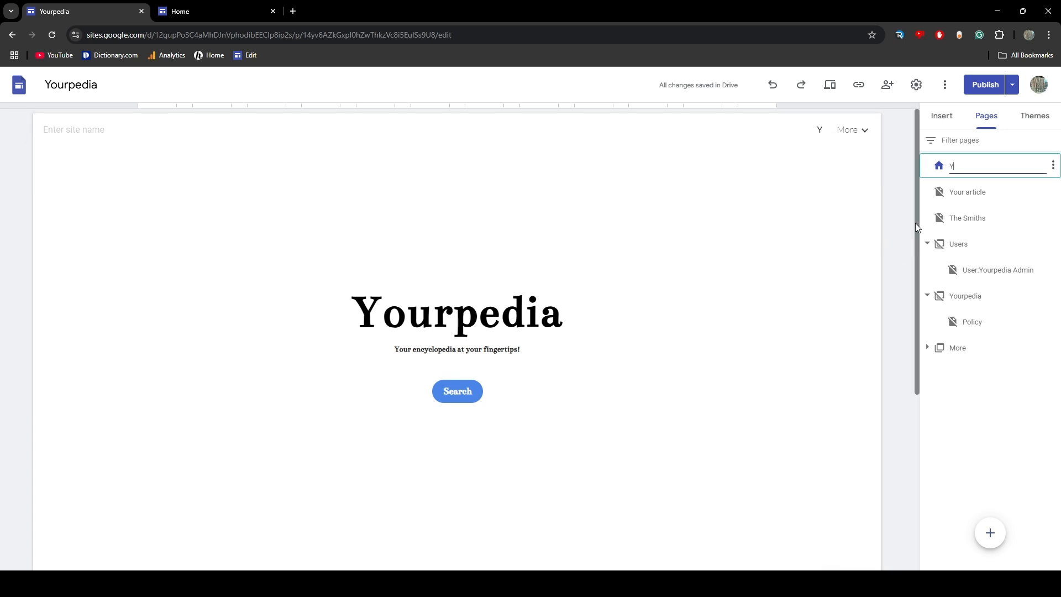
text(ia)
key(ctrl+a)
key(BackSpace)
text(Home)
click(850, 175)
Examine the site path, query and scope parts of the link in the Search button's embed code, and close it without editing
mouse_move(864, 133)
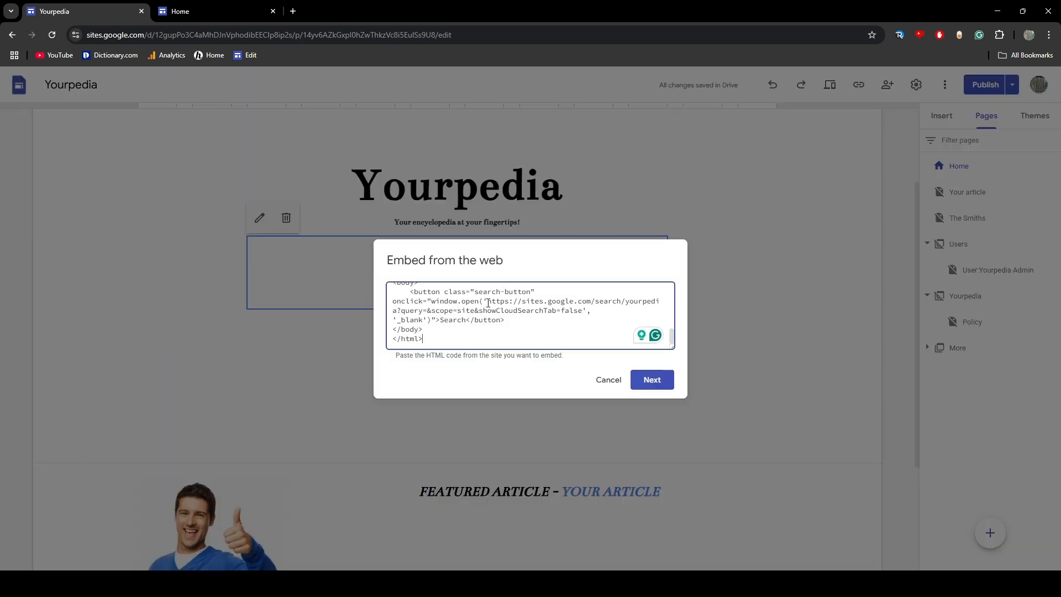
drag(487, 301, 581, 311)
key(ctrl+c)
drag(487, 302, 655, 301)
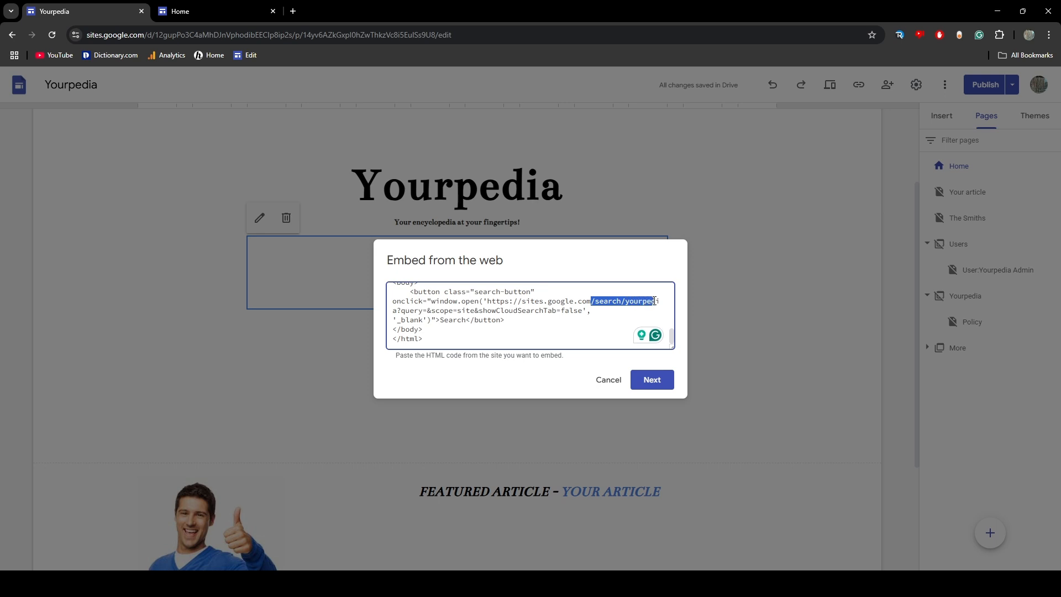
double_click(393, 312)
drag(393, 312, 456, 313)
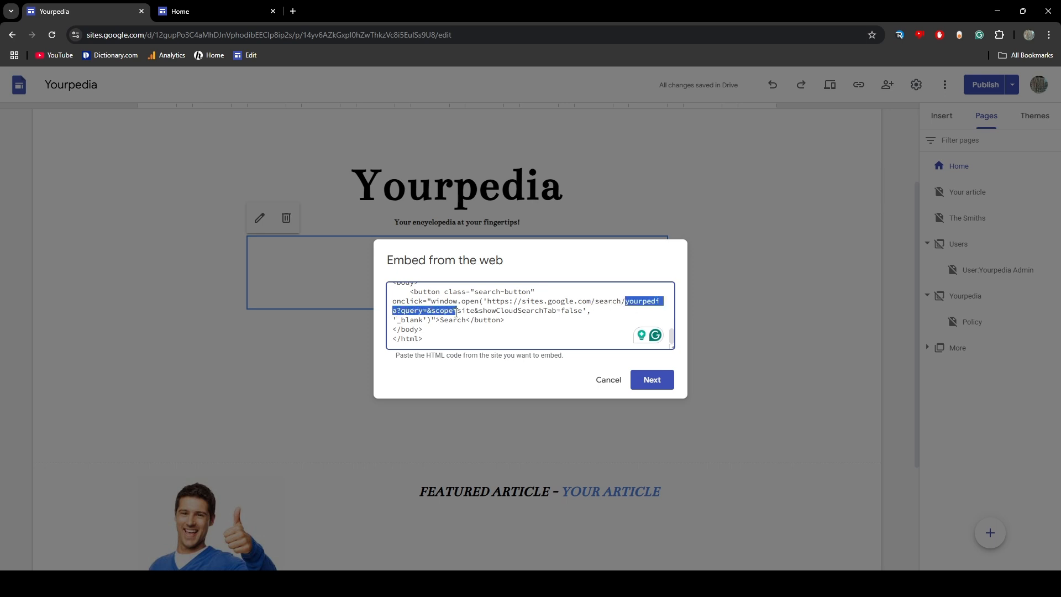
click(450, 322)
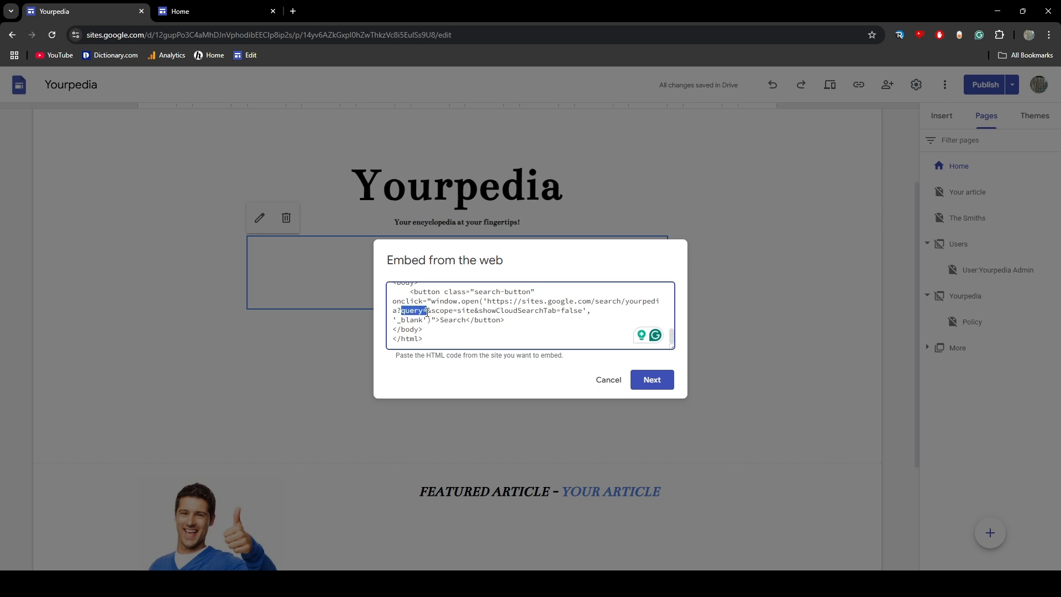
click(429, 312)
drag(428, 311, 581, 311)
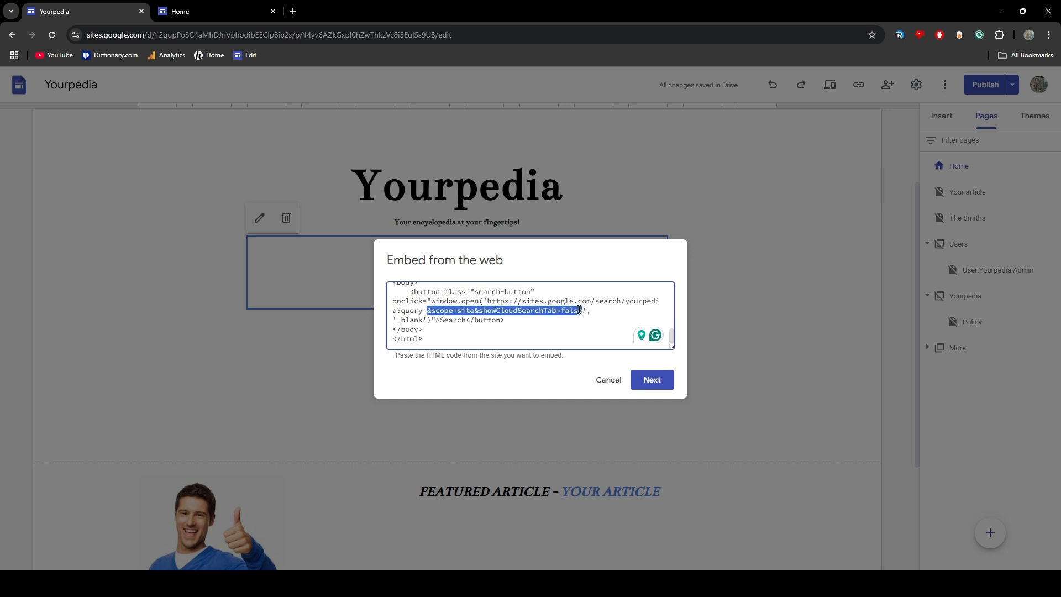
click(626, 380)
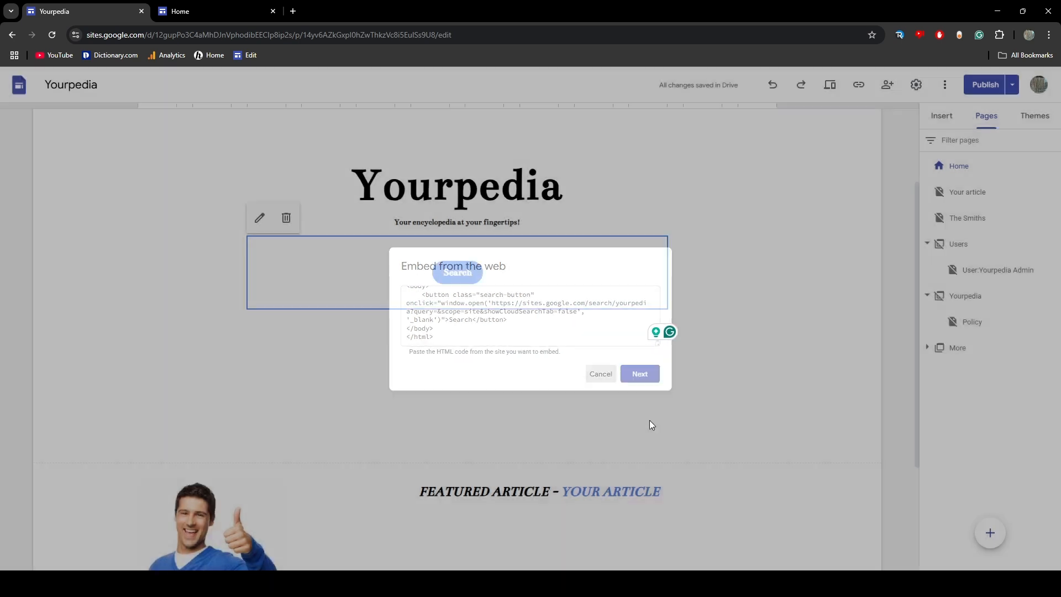
Publish the site again and close the browser tab holding the previously opened published page
click(998, 90)
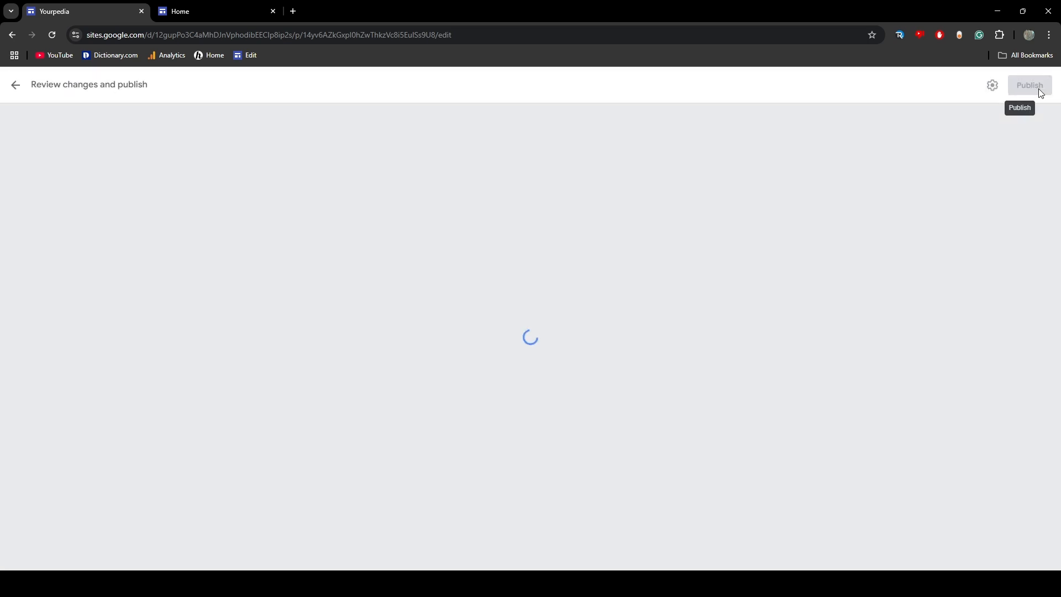
click(1034, 88)
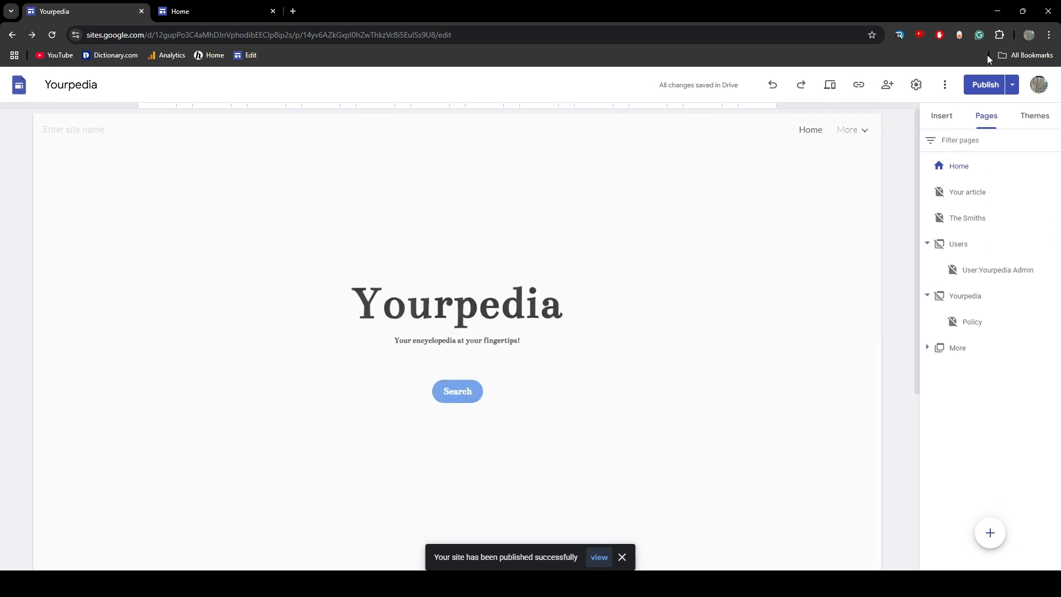
click(273, 11)
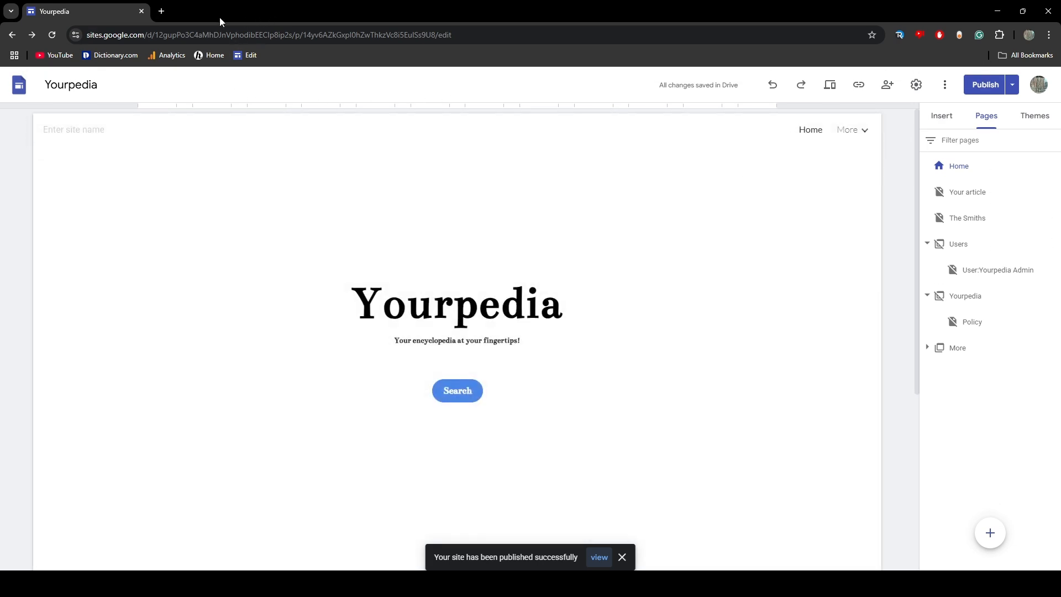
Open wikipedia.org in a new browser tab, look at its main page search box, and close the tab
click(161, 11)
text(wiki)
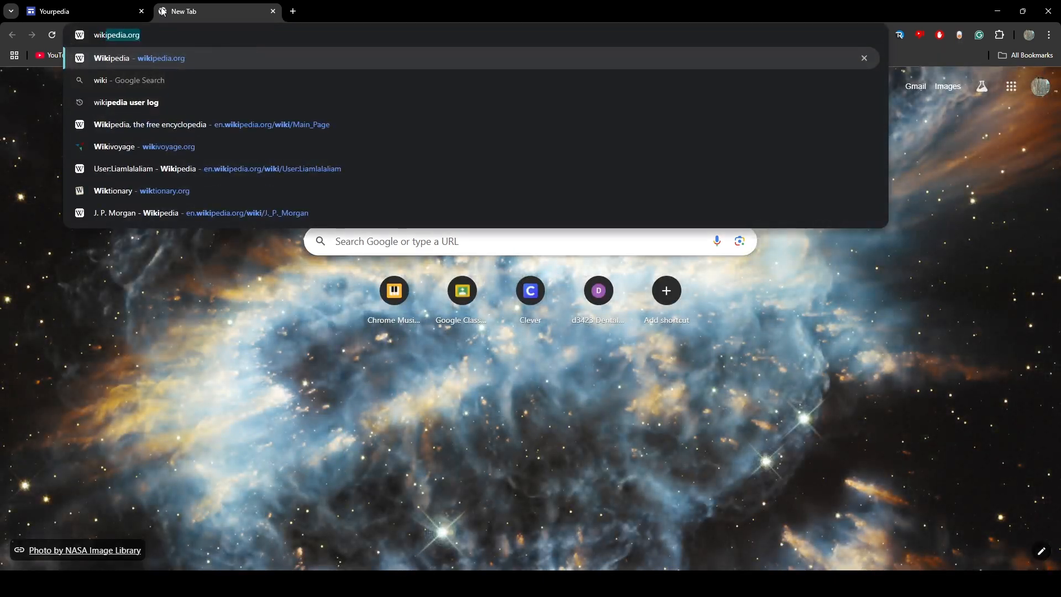
key(Return)
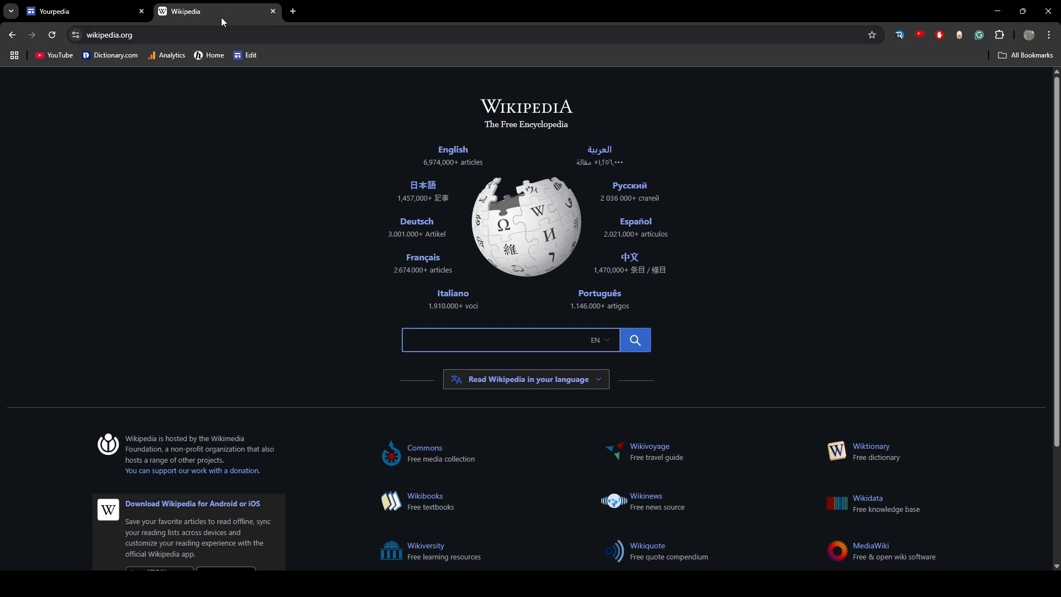
text(ds)
click(276, 10)
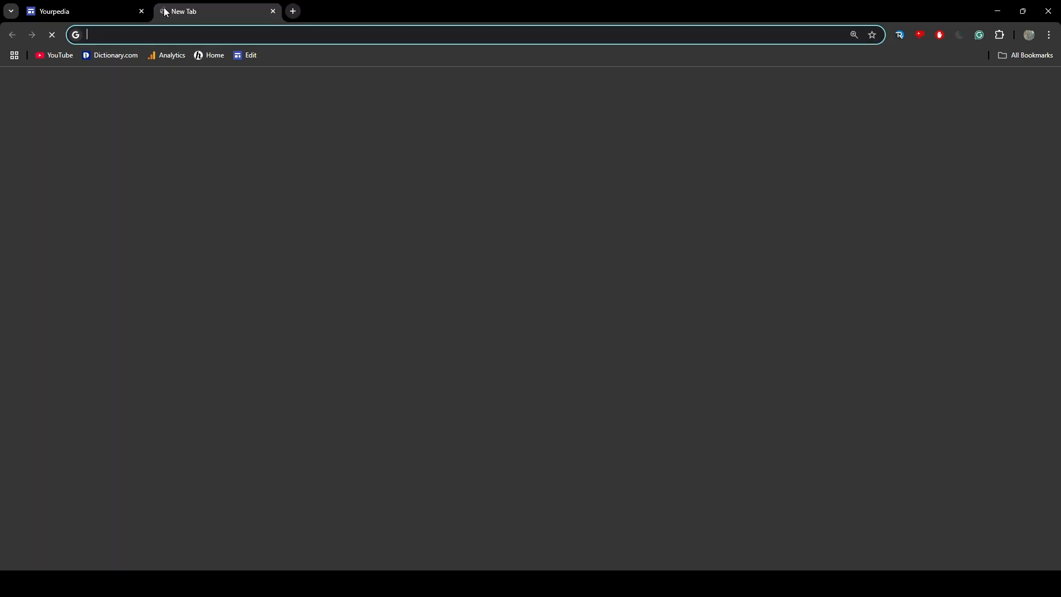
Open Yourpedia's search page in a new tab from the copied search link with an empty query, and go back to the site
click(161, 11)
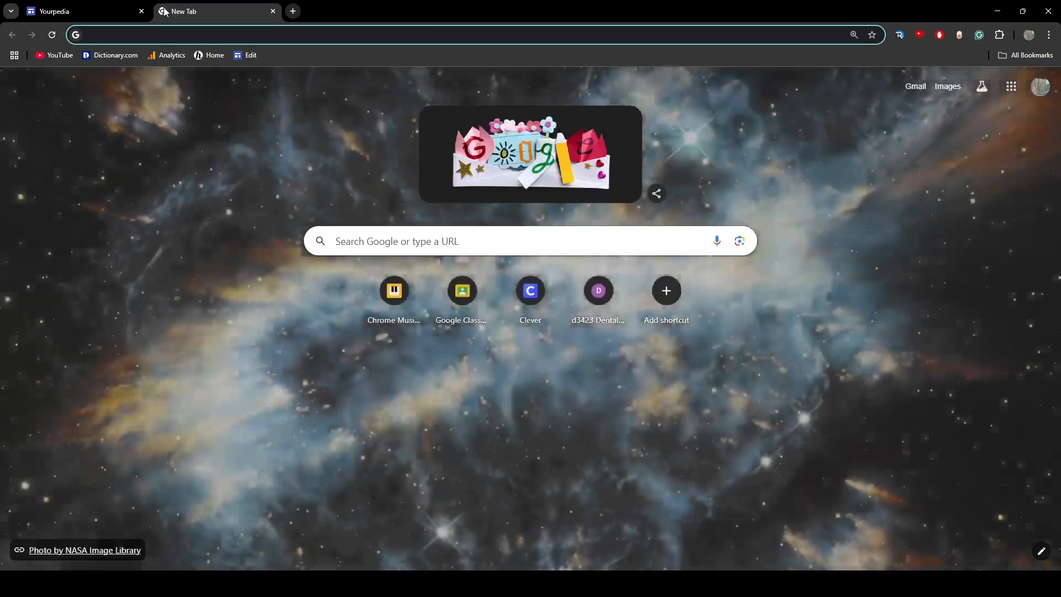
key(ctrl+v)
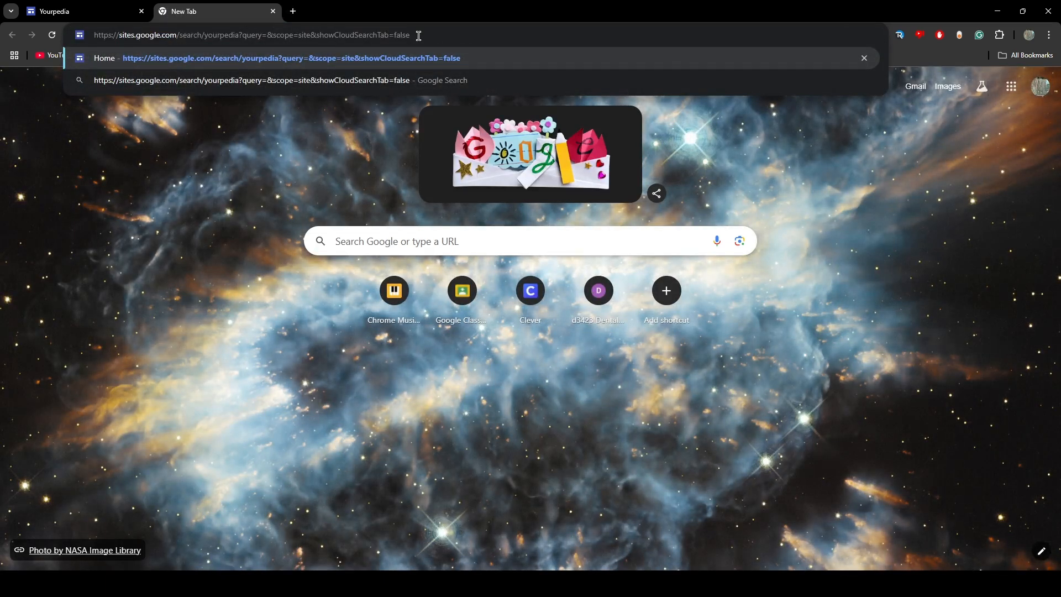
key(Return)
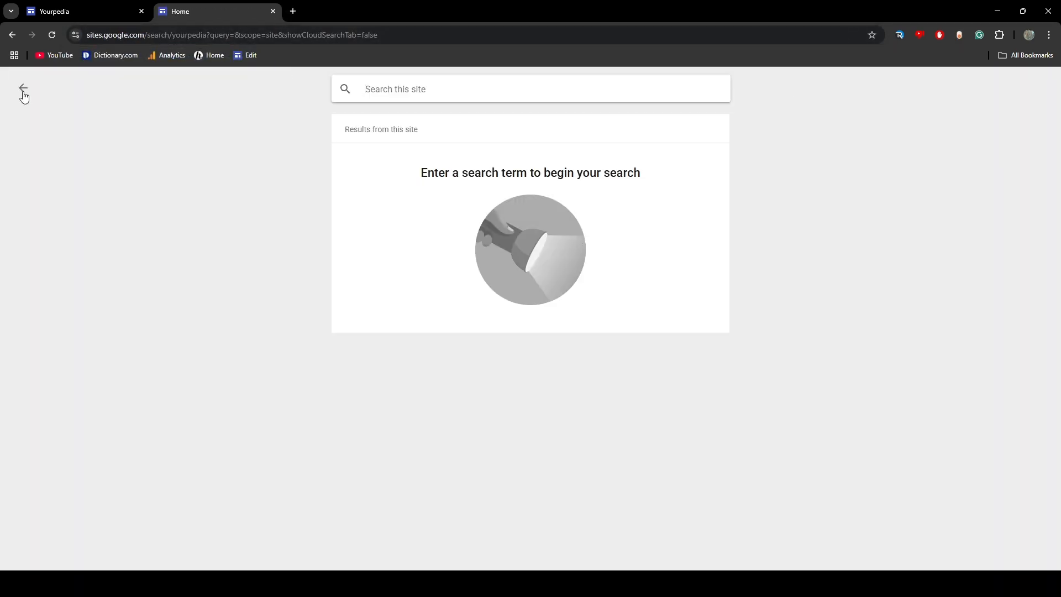
click(23, 89)
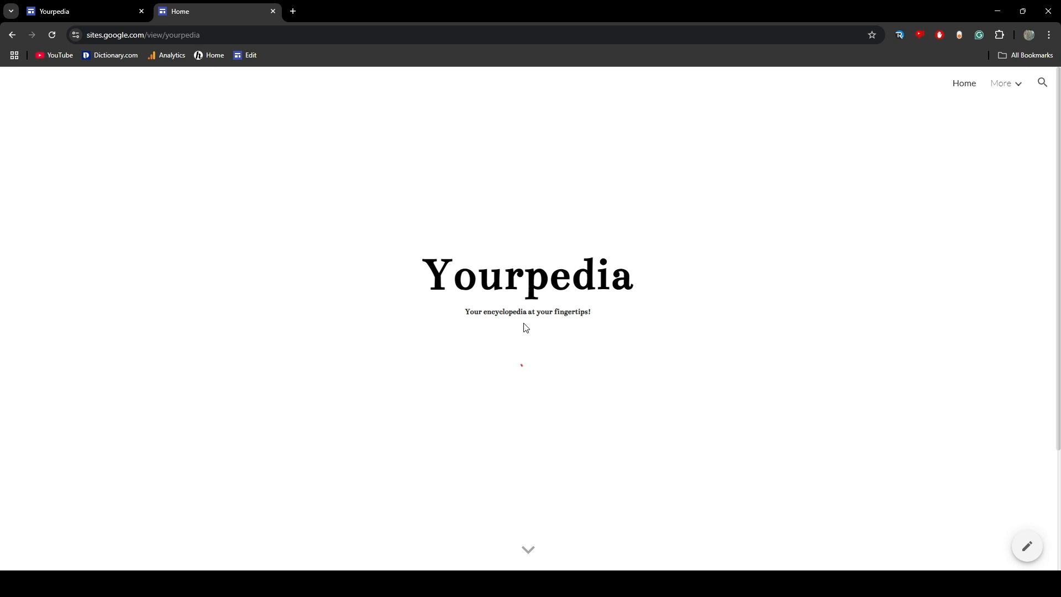
Test the Search button on the published home page twice, closing the search page it opens each time
click(529, 362)
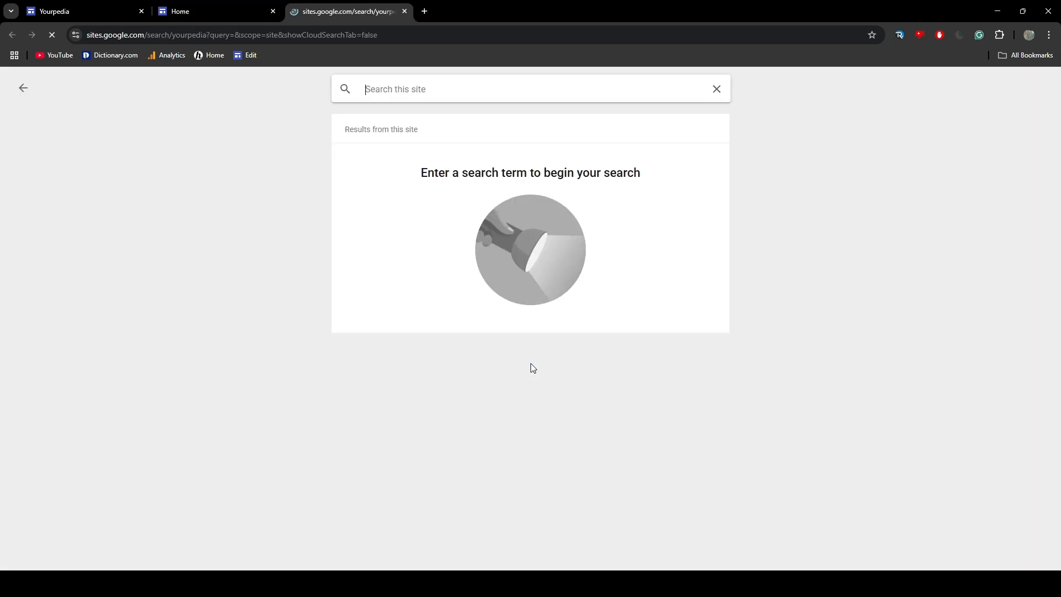
click(405, 11)
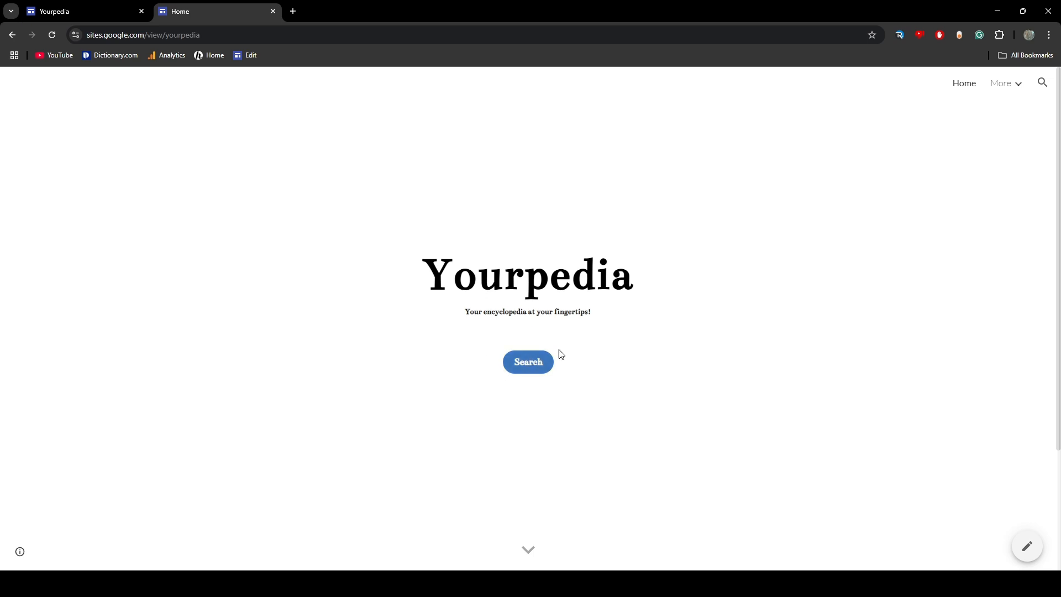
click(549, 359)
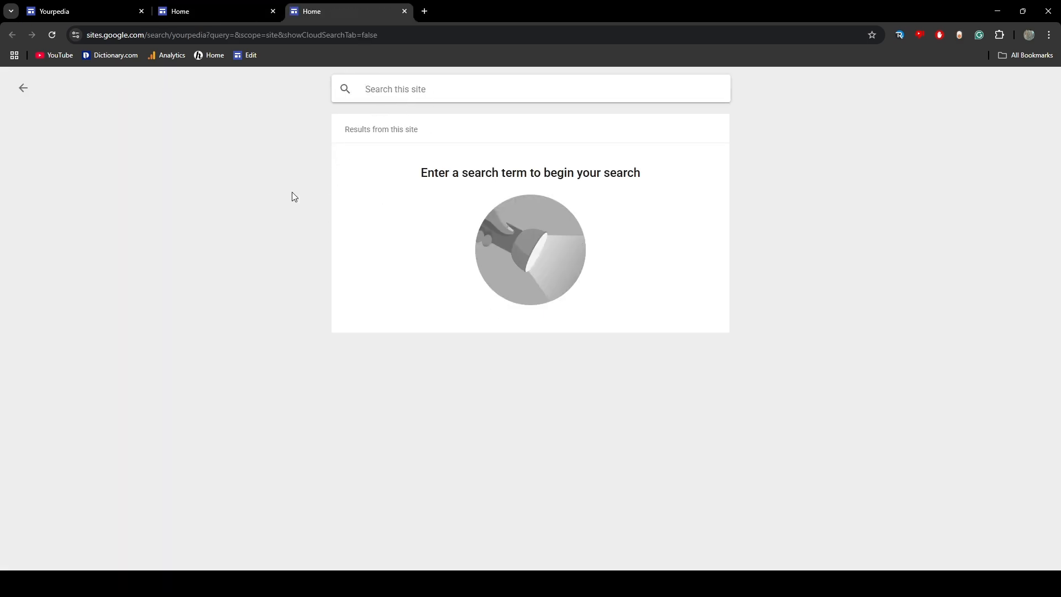
click(406, 12)
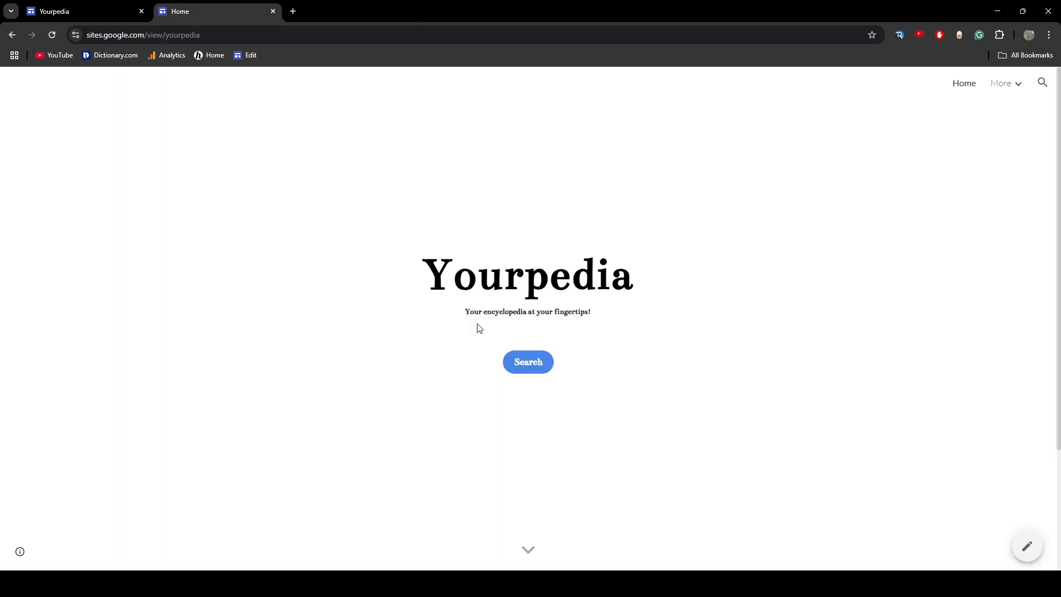
Close the published page, review the home page Search button's embed code down to the search URL in its window.open call, and cancel the edit
click(273, 12)
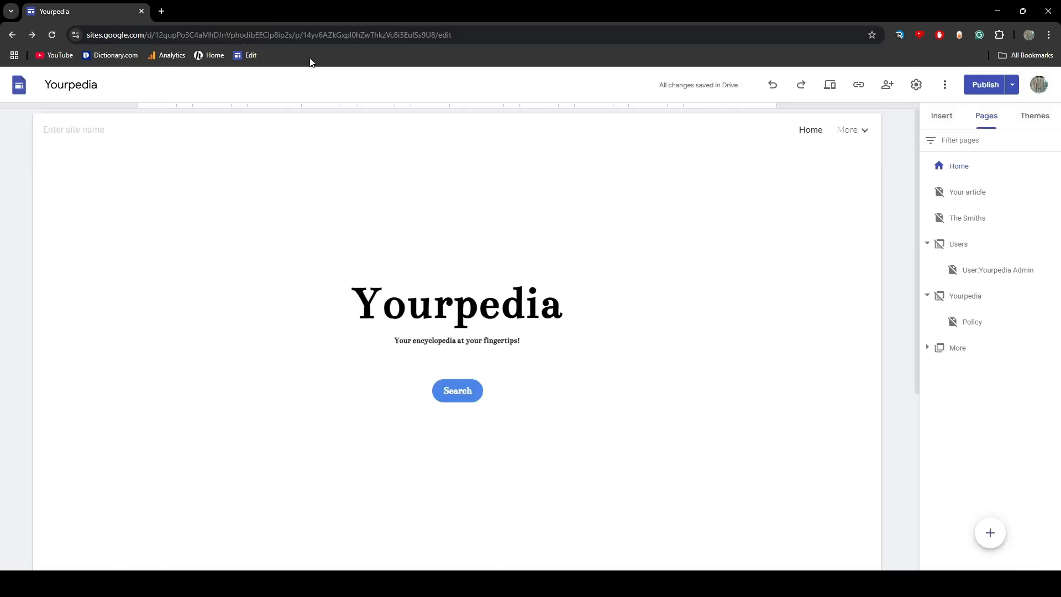
double_click(480, 397)
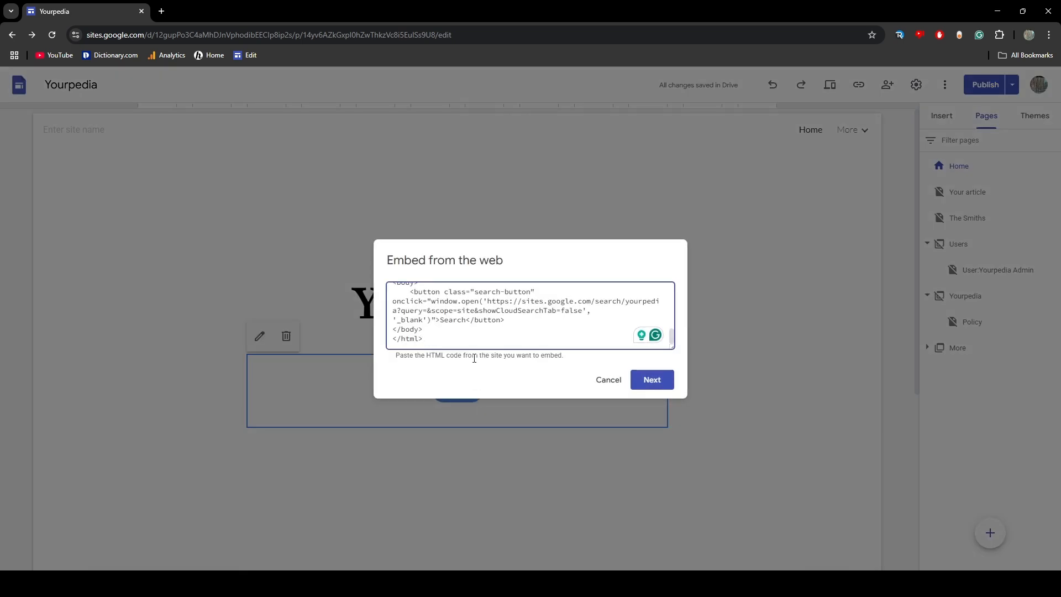
scroll(607, 328, up, 5)
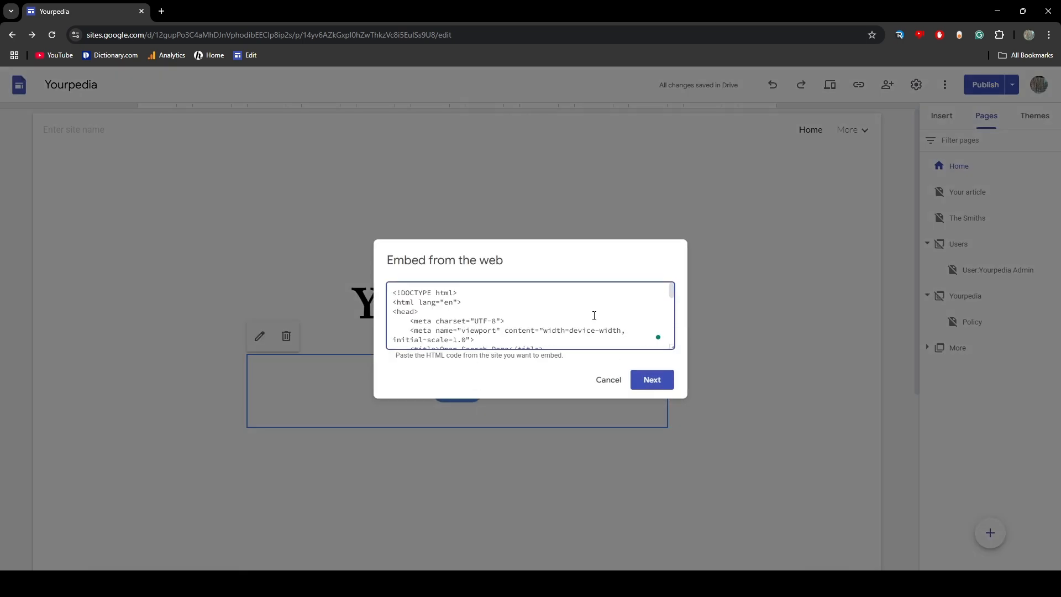
scroll(594, 317, down, 4)
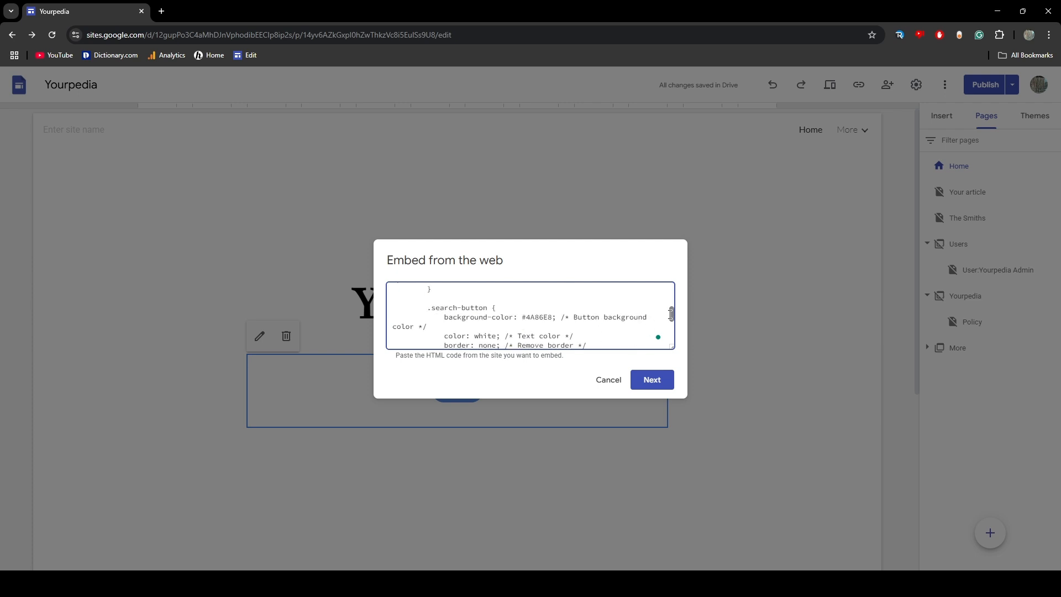
drag(671, 314, 673, 338)
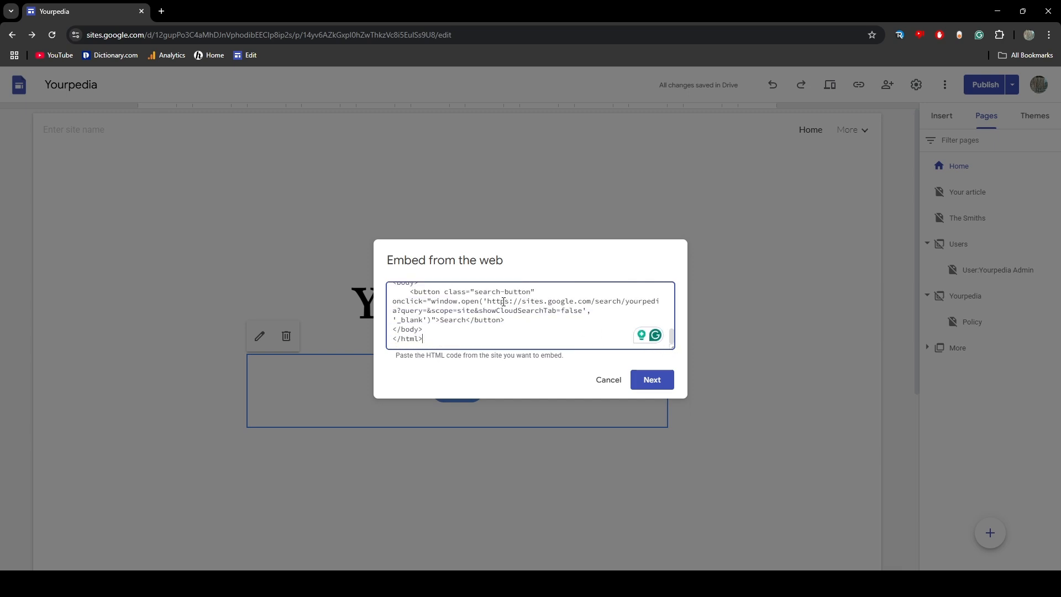
drag(486, 301, 576, 308)
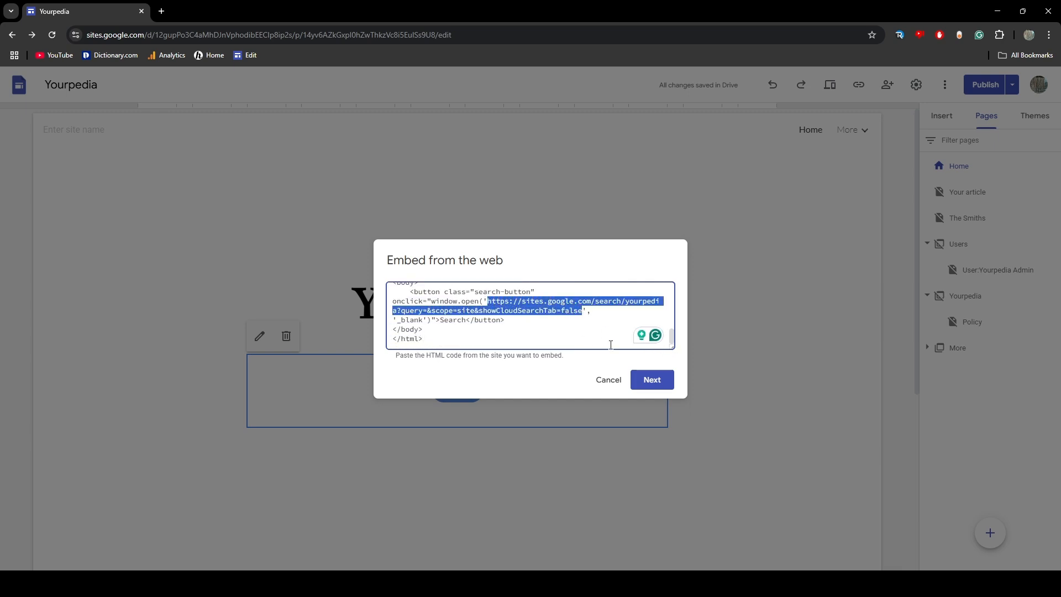
click(609, 380)
Look over the home page's featured article section, including its image and linked heading, and return to the Yourpedia header
scroll(614, 387, down, 5)
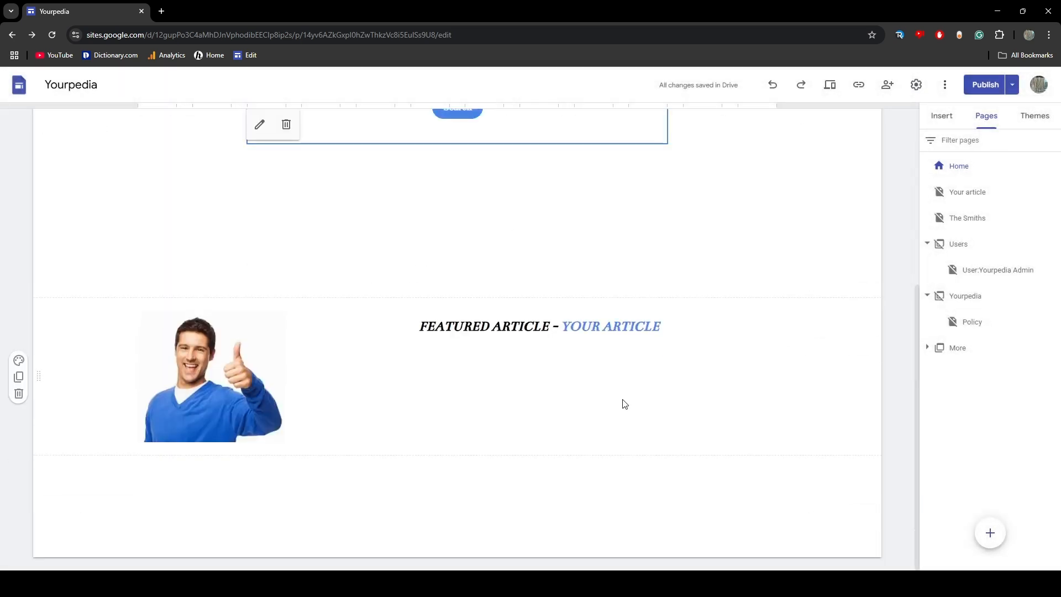
mouse_move(156, 401)
mouse_down()
mouse_move(277, 420)
mouse_move(156, 383)
mouse_up()
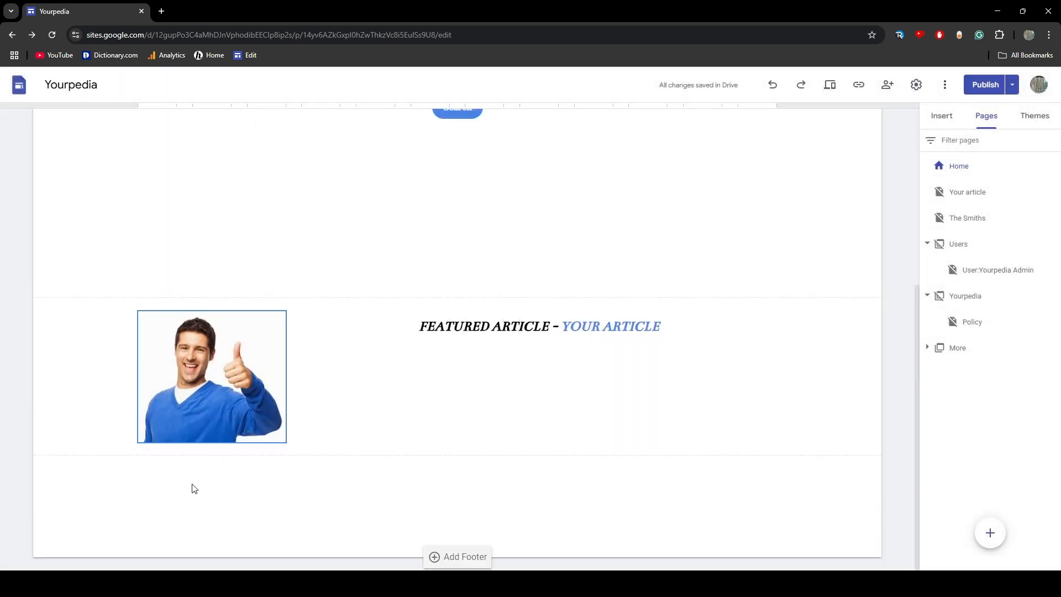
scroll(459, 504, up, 4)
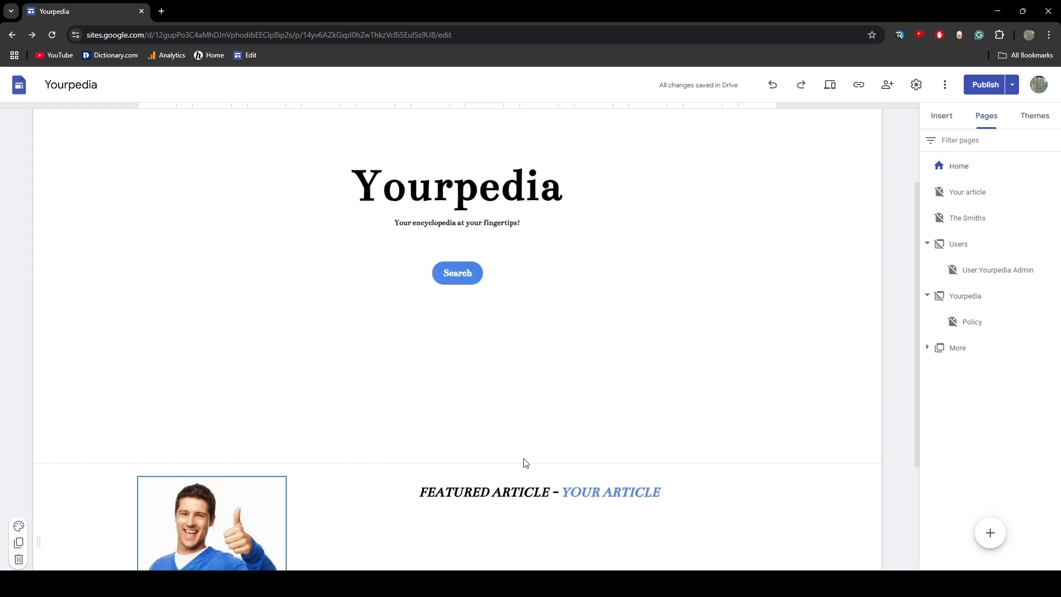
click(472, 321)
scroll(621, 519, down, 2)
drag(418, 436, 634, 438)
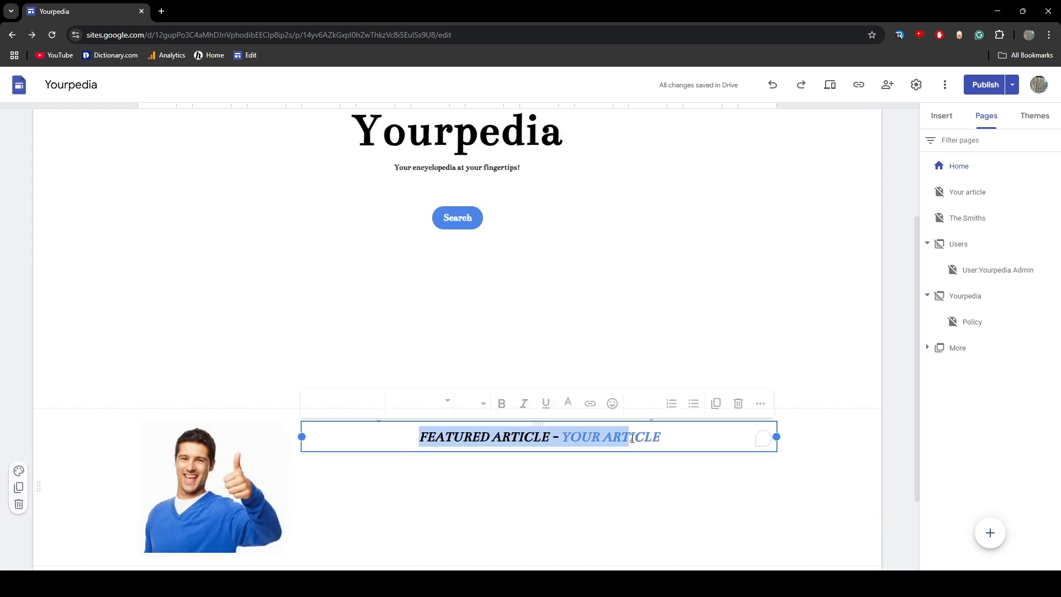
click(908, 459)
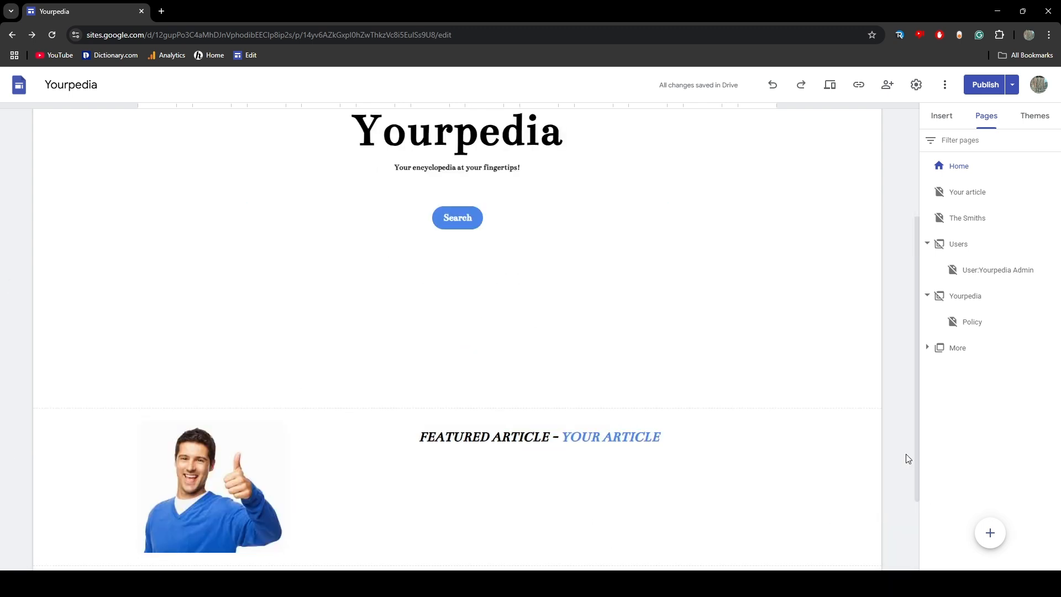
scroll(757, 414, up, 3)
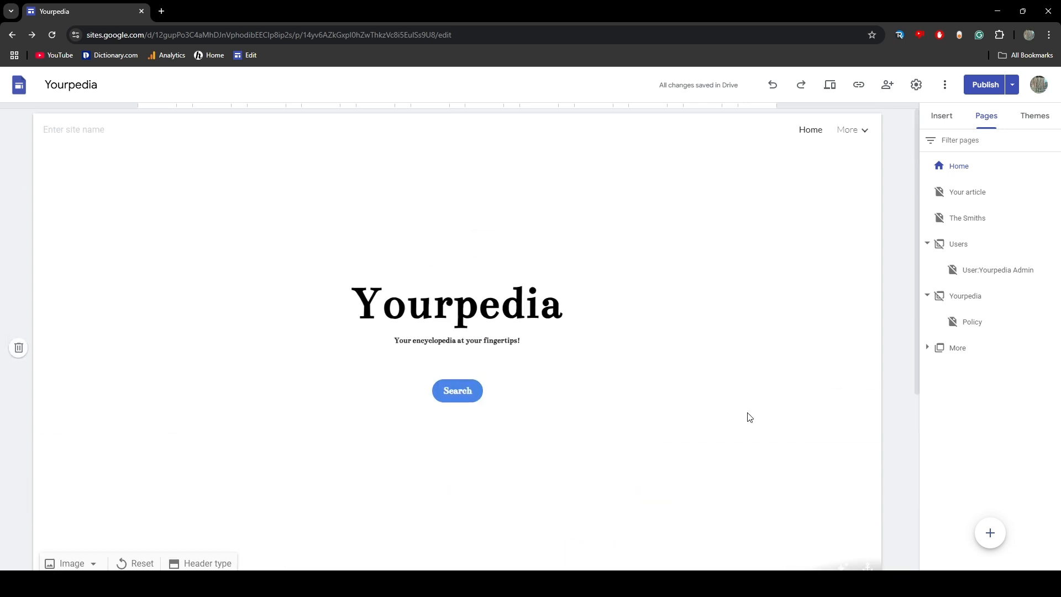